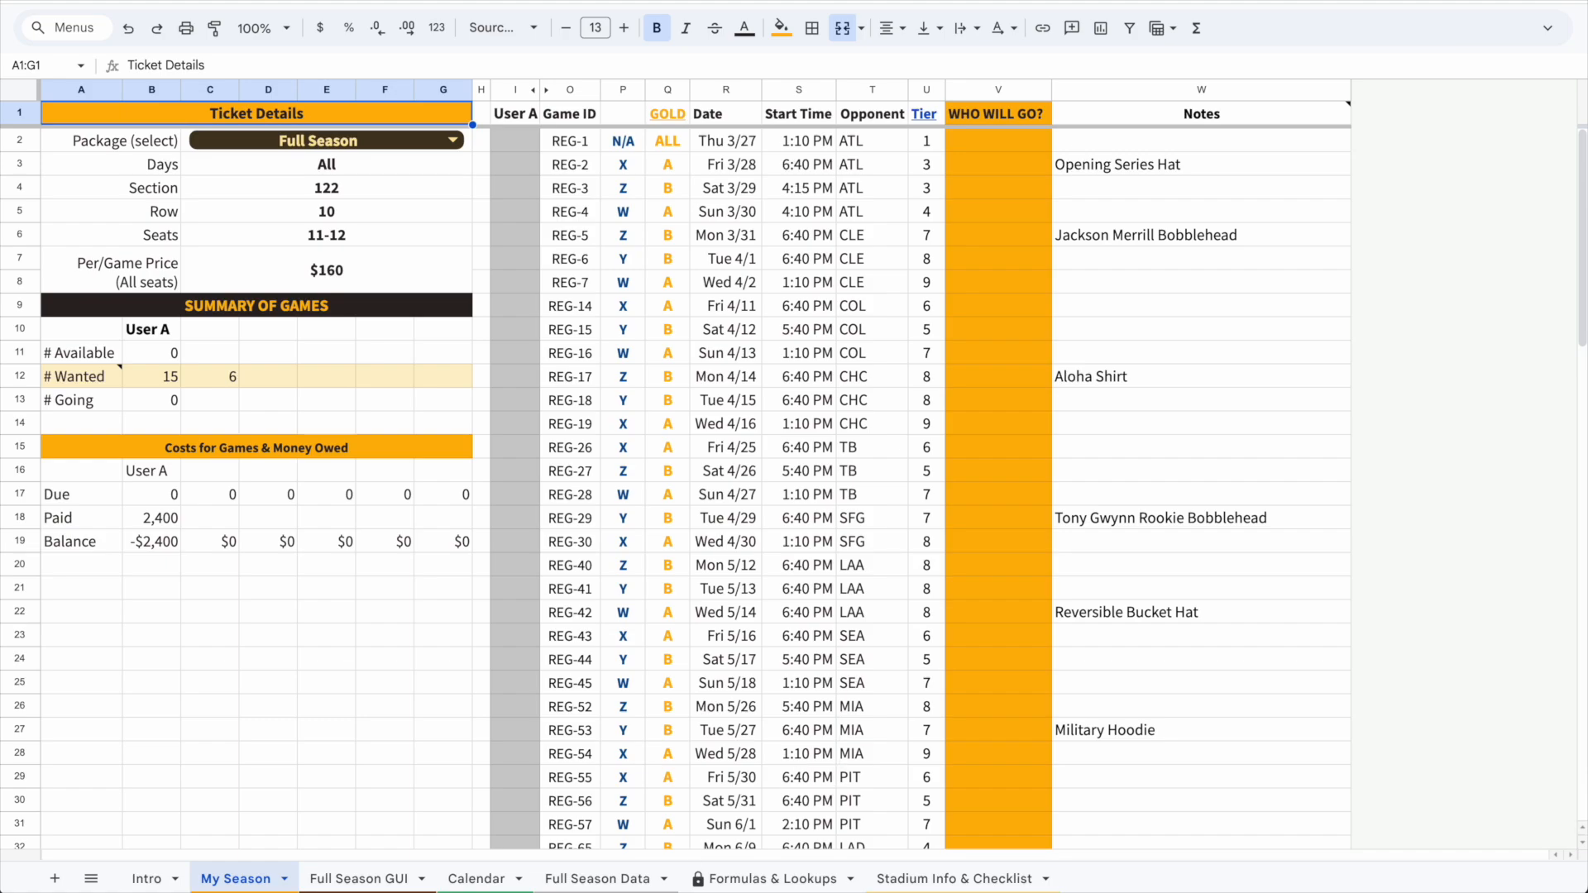
# Preview the game lists for packages A and X from the package selector
pyautogui.click(248, 146)
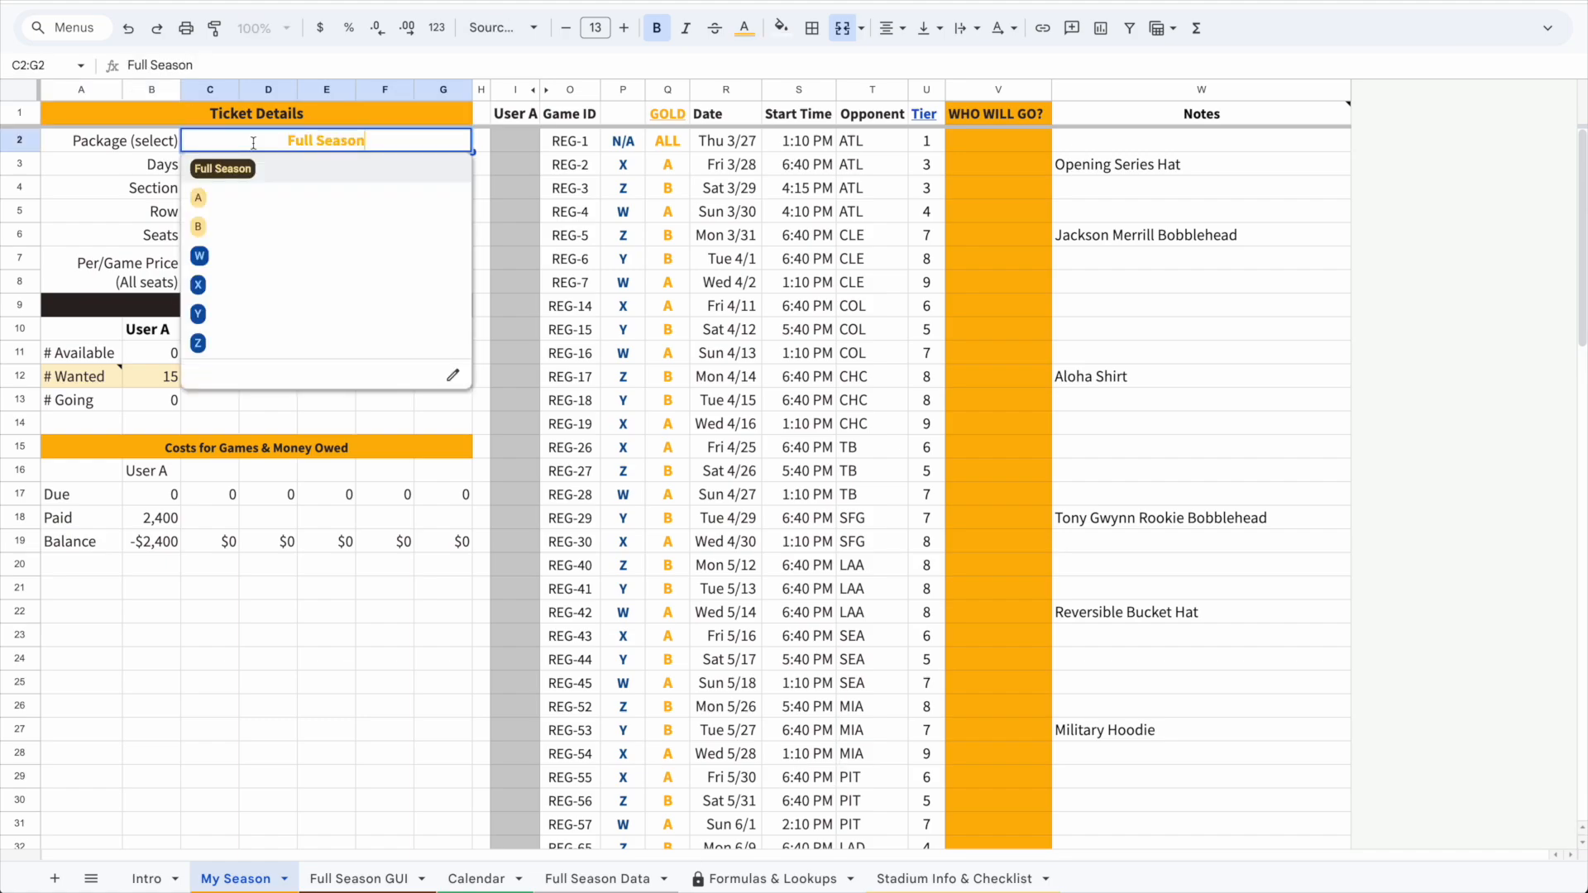
pyautogui.click(261, 197)
pyautogui.click(345, 149)
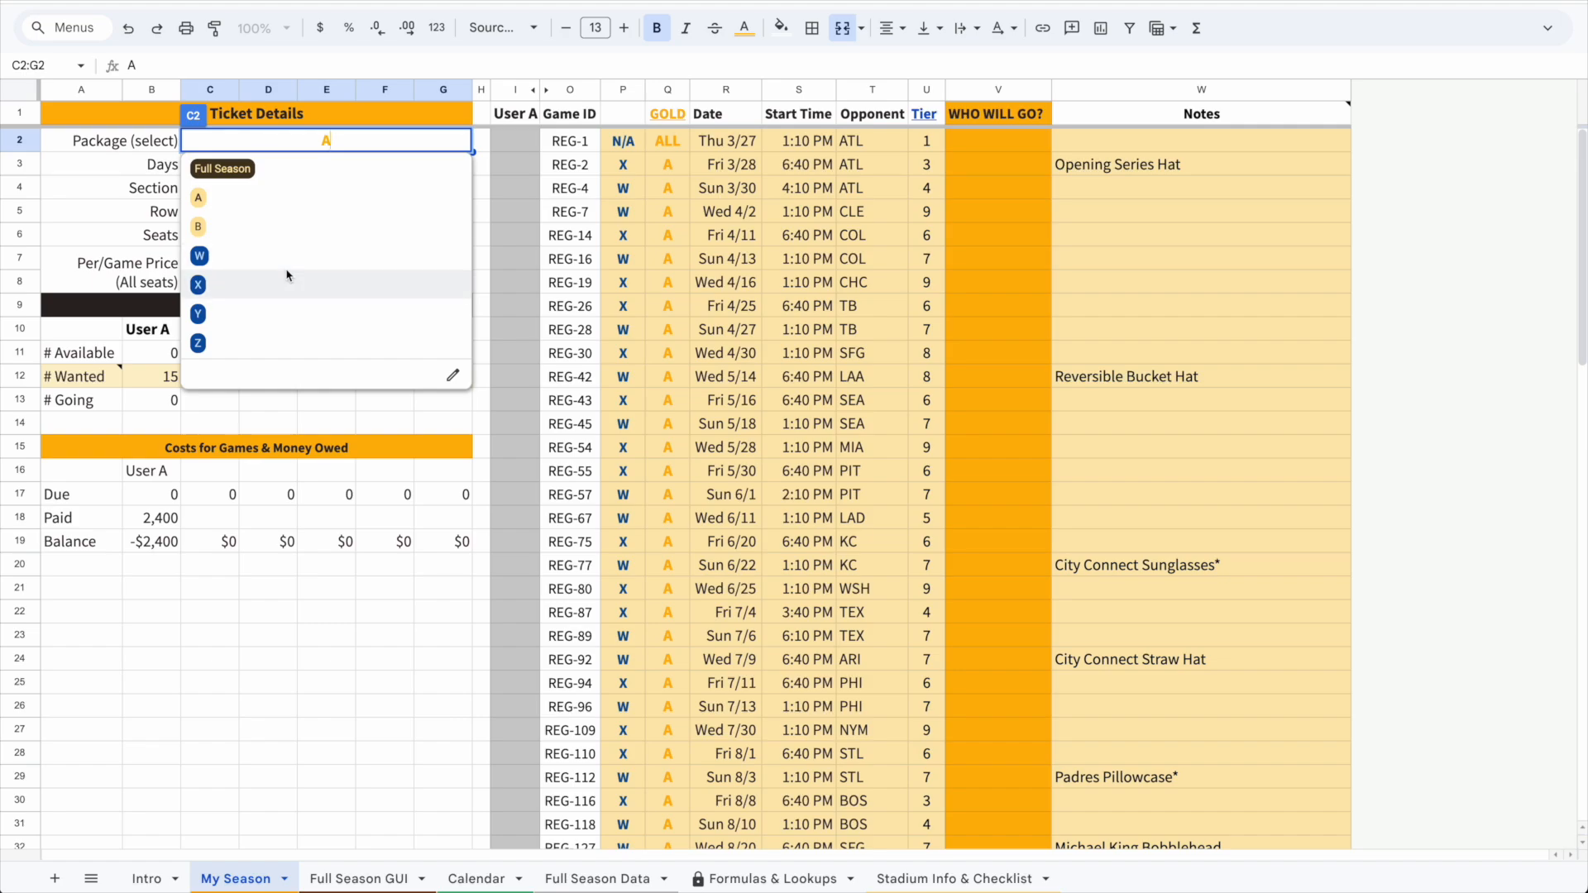
pyautogui.click(287, 275)
# Set the ticket package to Y
pyautogui.click(343, 151)
pyautogui.click(280, 314)
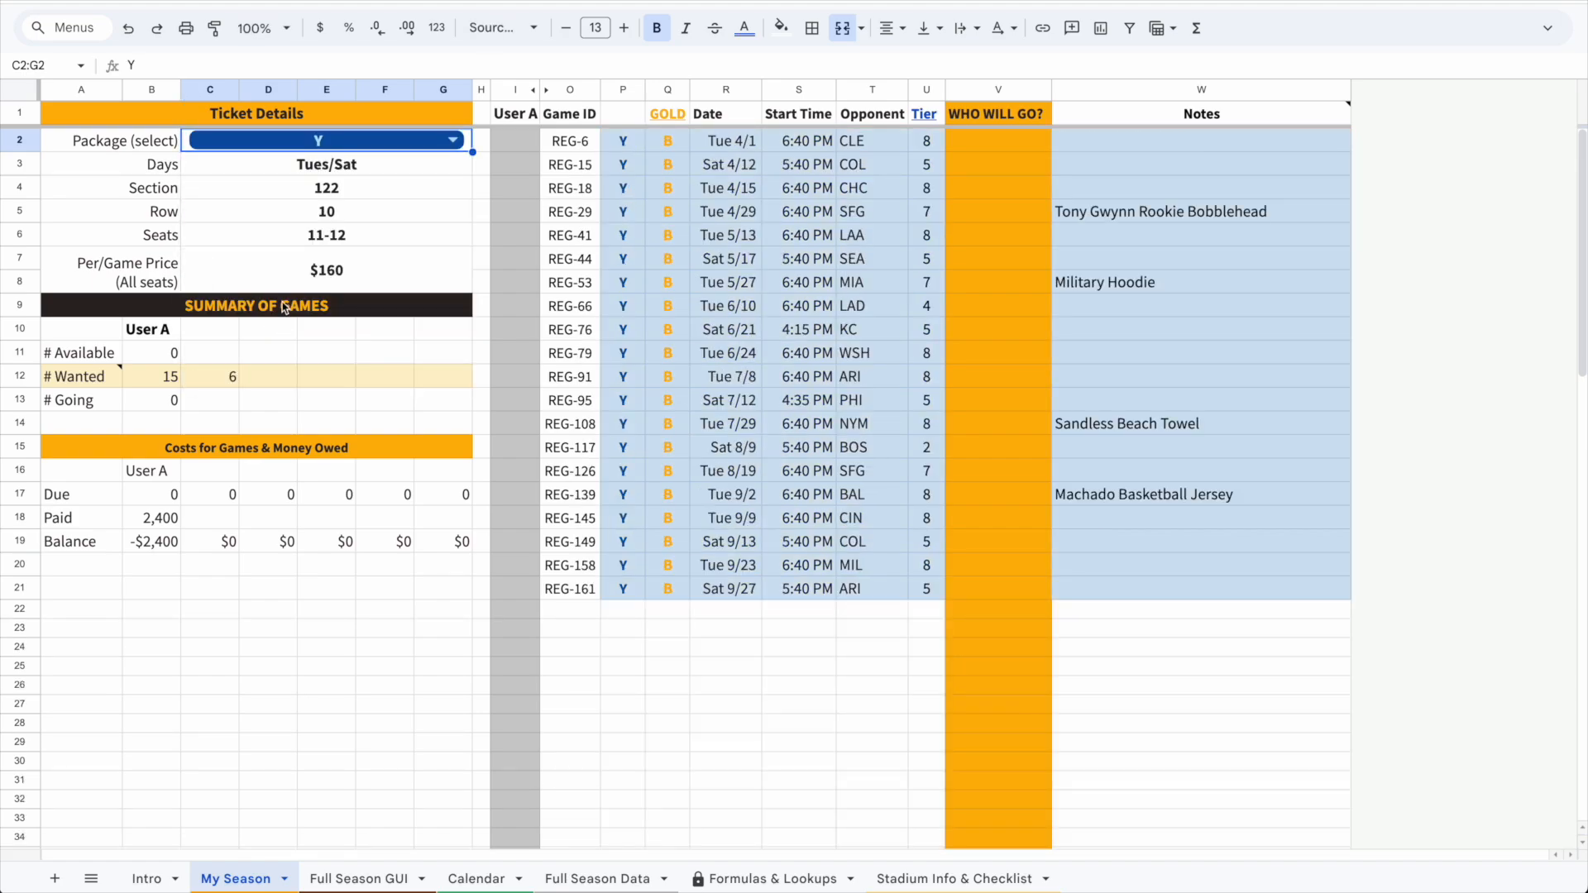
pyautogui.moveTo(780, 146); pyautogui.dragTo(722, 543)
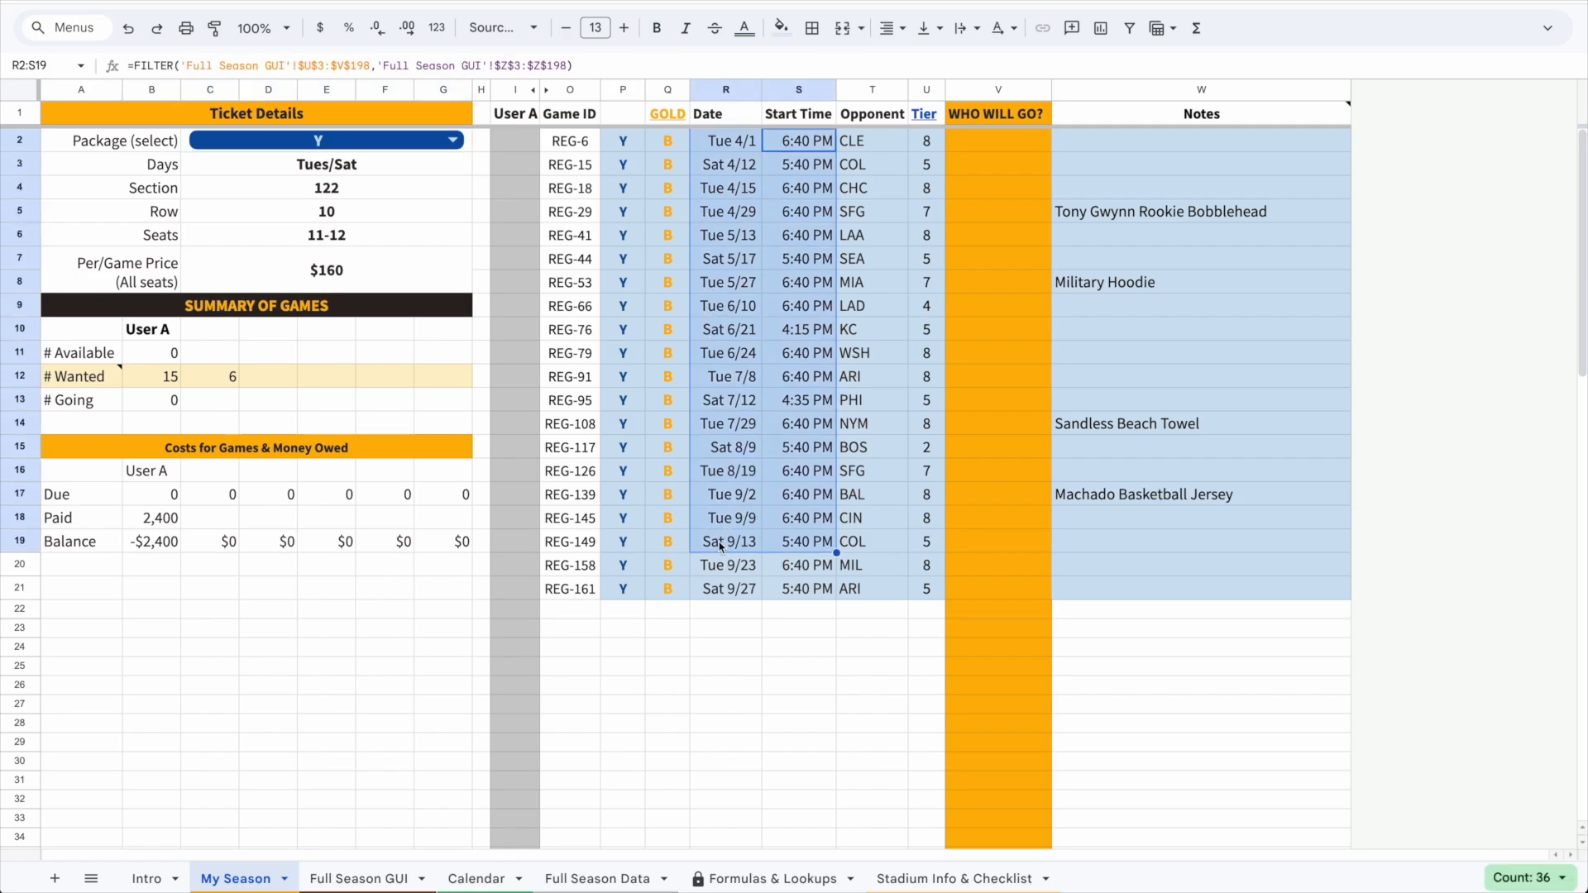
# Set the ticket section to 306
pyautogui.click(291, 177)
pyautogui.click(291, 197)
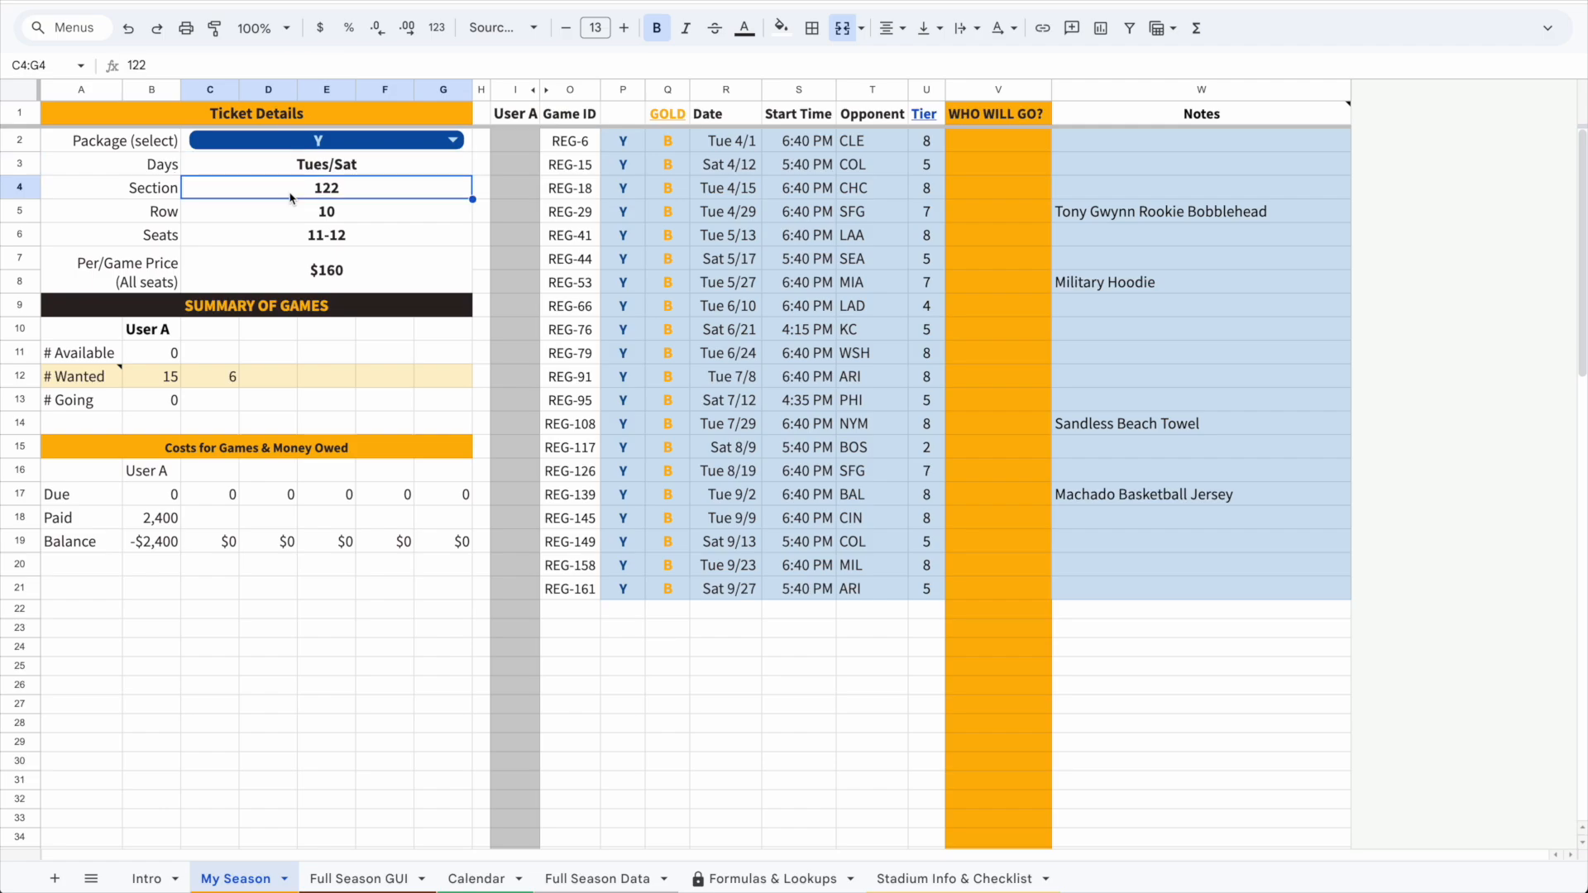
pyautogui.write('306')
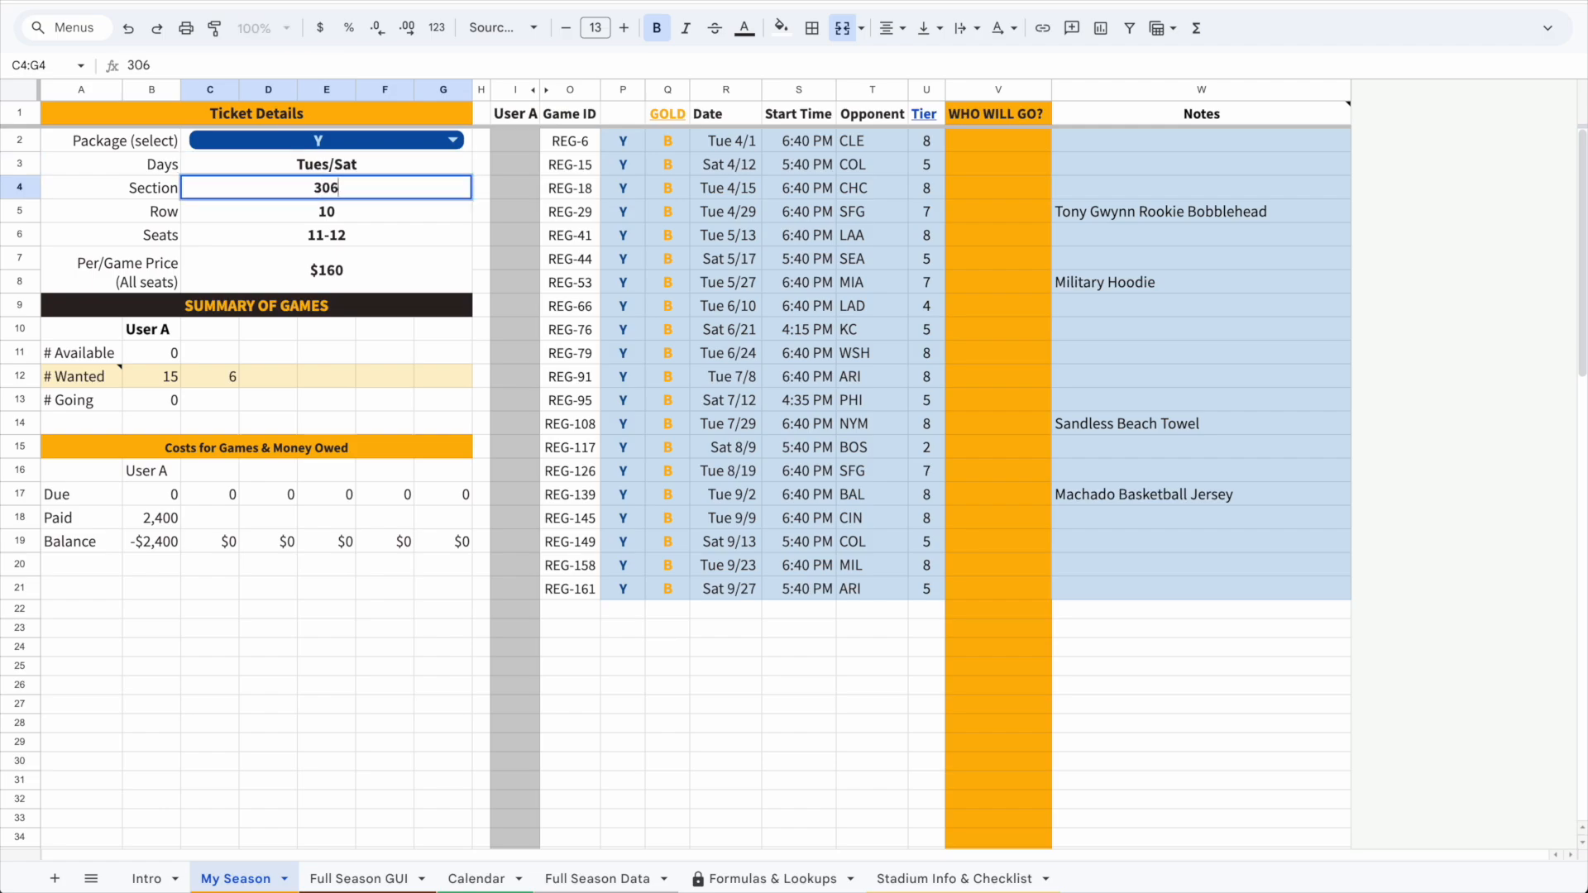
pyautogui.press('Return')
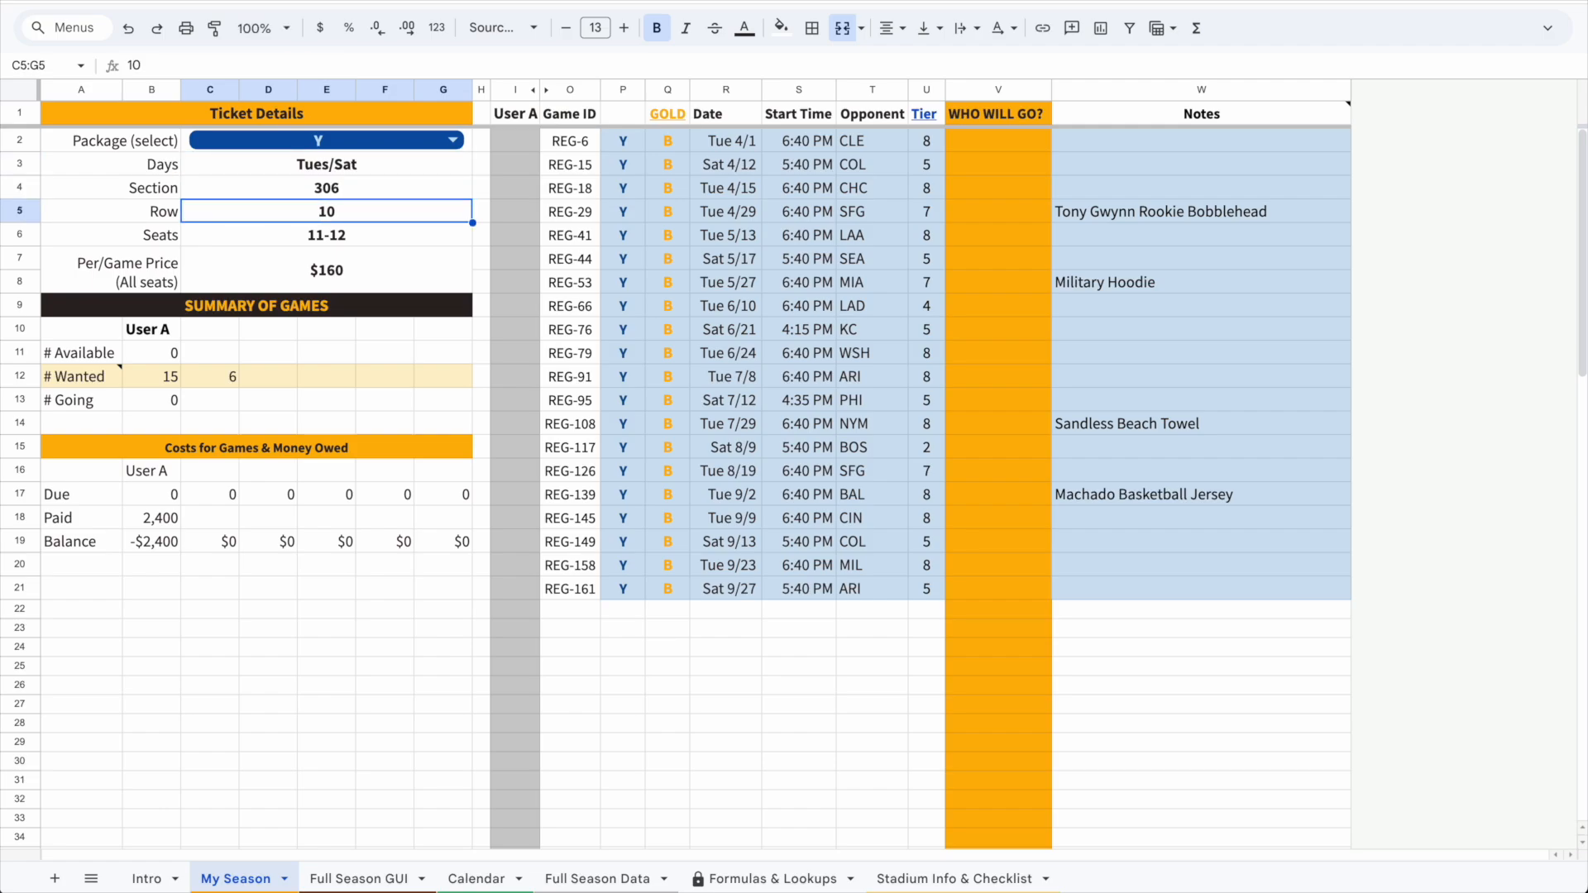
# Set the row to 4 and the seats to 20-21
pyautogui.write('4')
pyautogui.press('Return')
pyautogui.write('20-21')
pyautogui.press('Return')
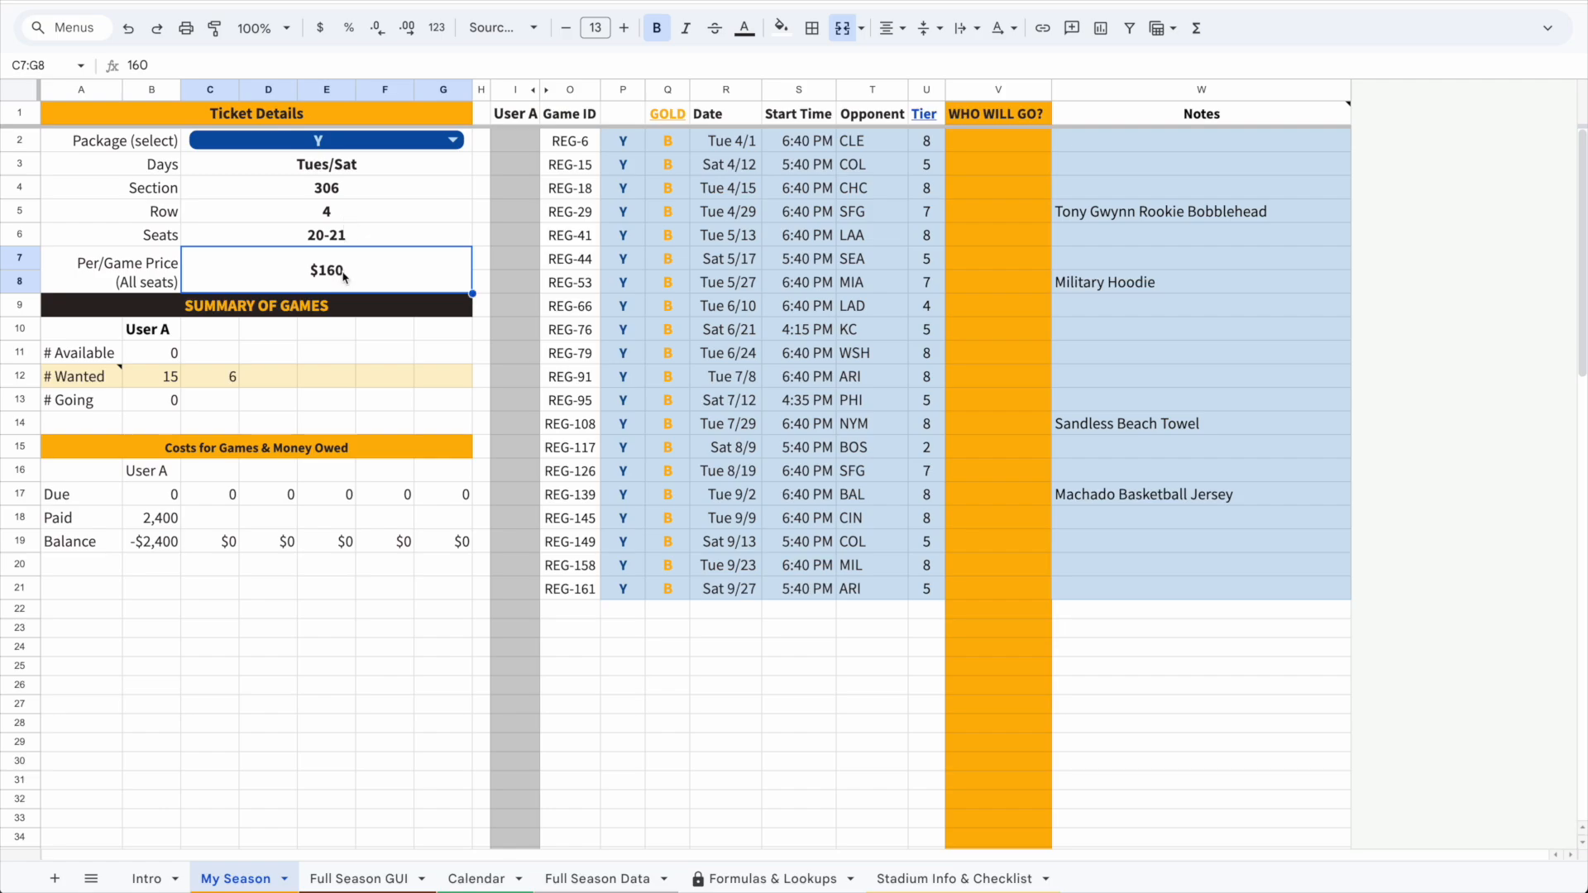
# Enter the user names Jake, Manny, Yu, JavaJoe and Nando across the summary header row
pyautogui.moveTo(173, 339); pyautogui.dragTo(457, 341)
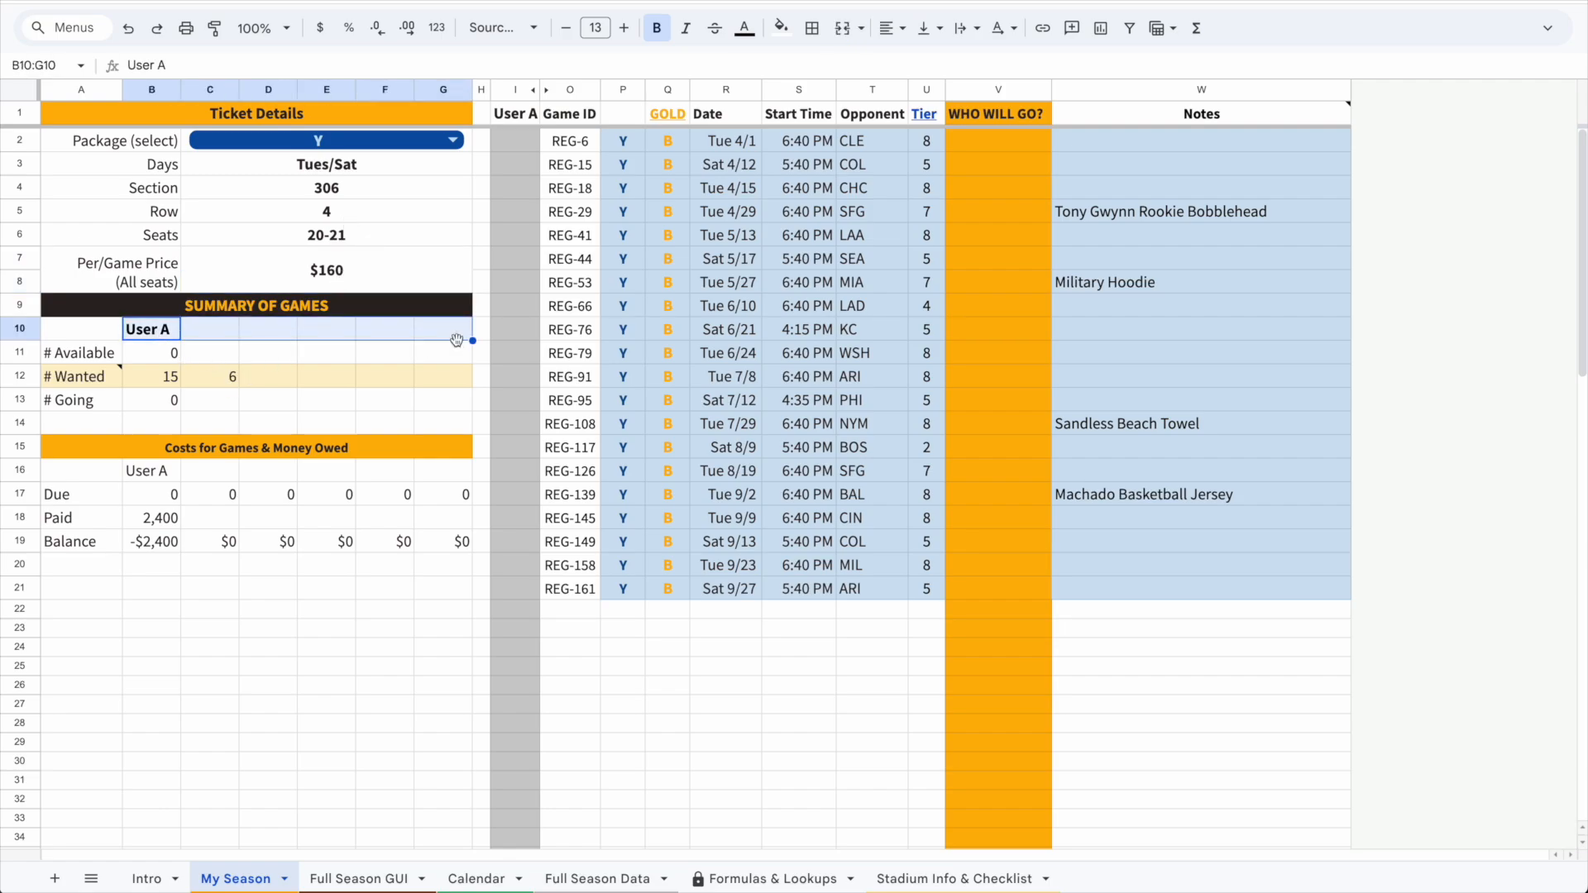
pyautogui.click(165, 343)
pyautogui.write('Jake')
pyautogui.press('Tab')
pyautogui.write('Manny')
pyautogui.press('Tab')
pyautogui.write('Yu')
pyautogui.press('Tab')
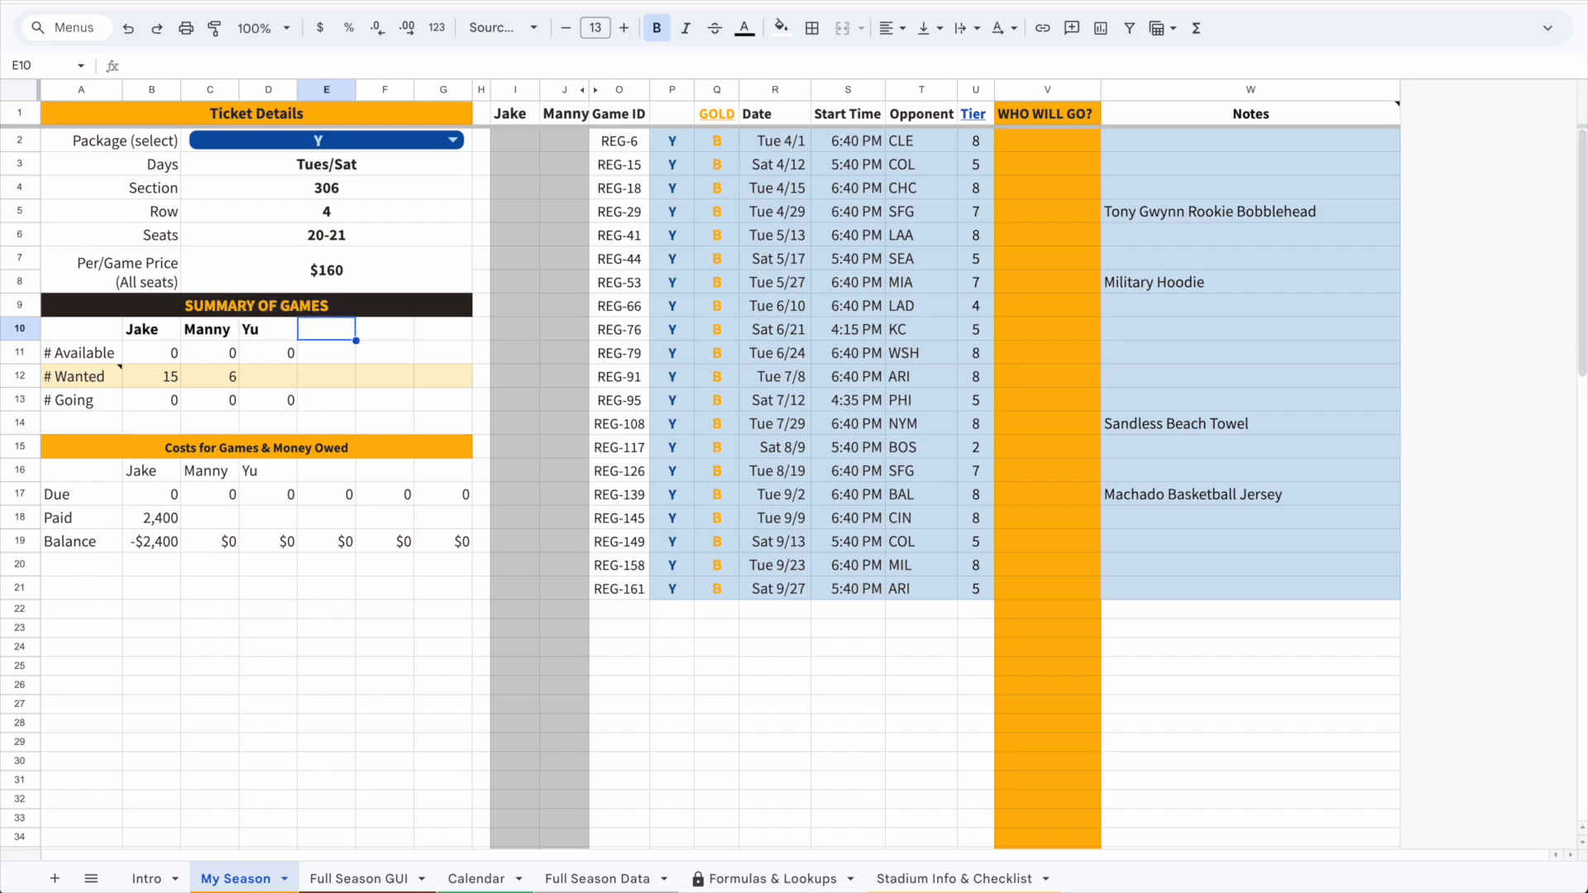
pyautogui.write('Java')
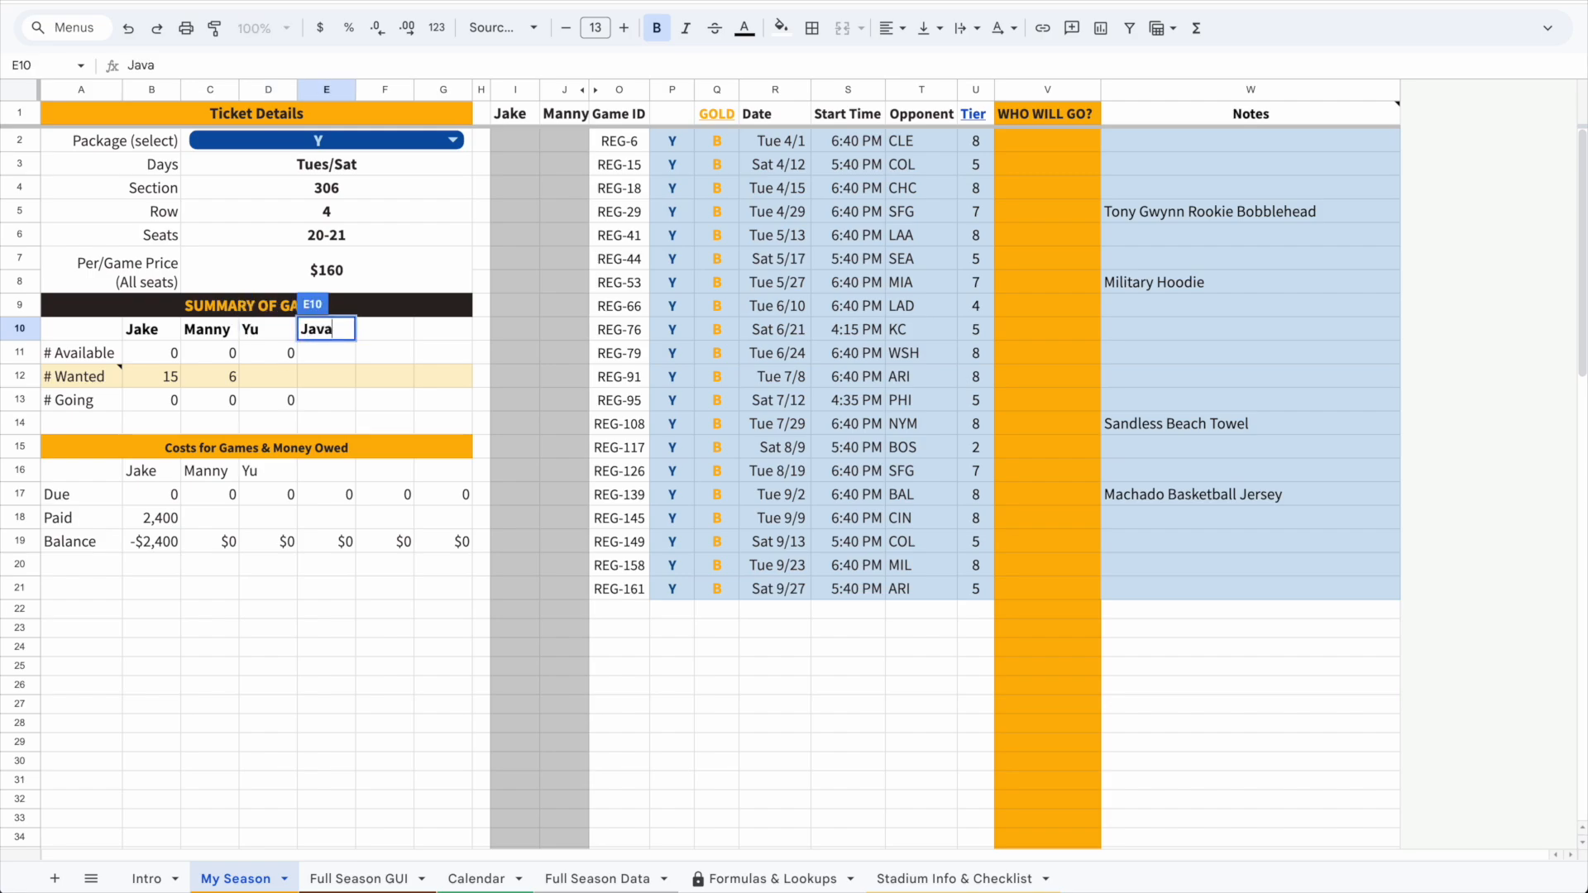
pyautogui.write('Joe')
pyautogui.press('Tab')
pyautogui.write('Nando')
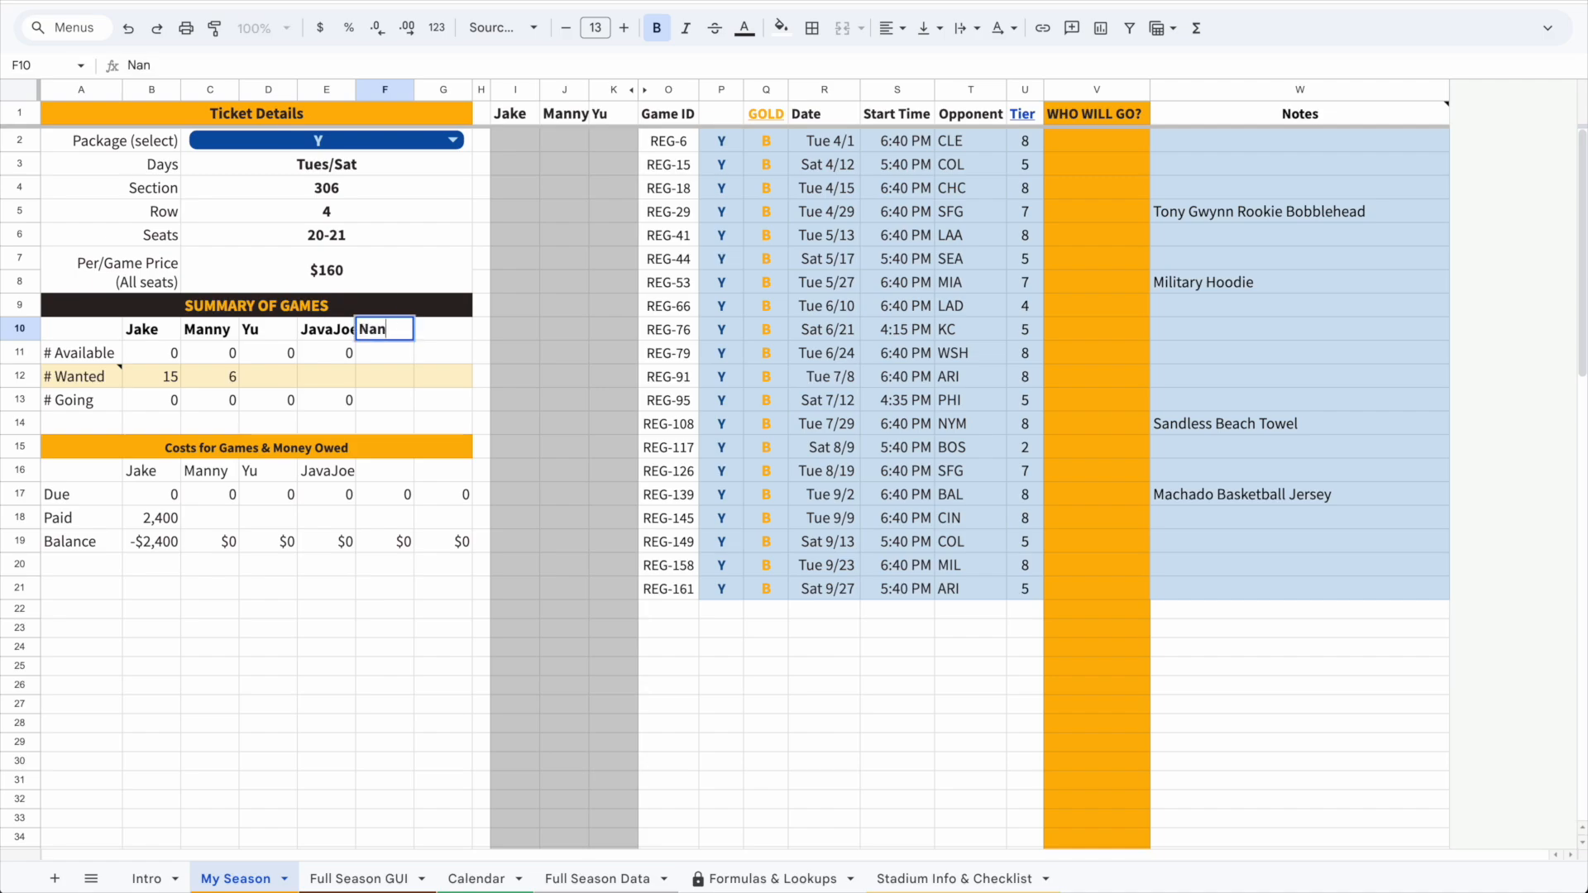
pyautogui.press('Return')
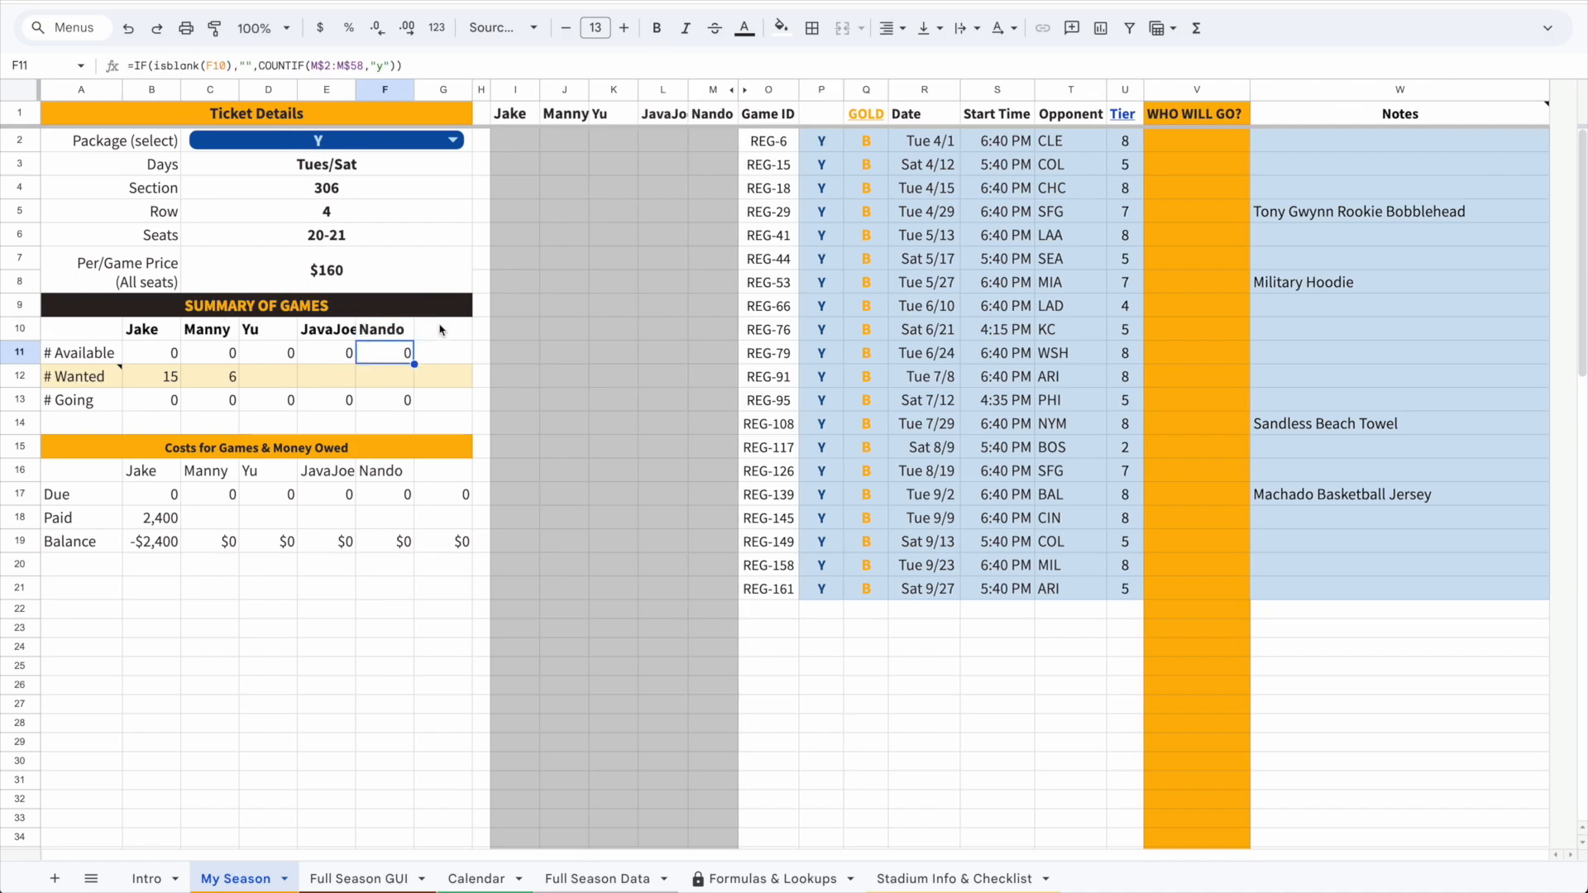
# Clear the Yu, JavaJoe and Nando names, keeping only Jake and Manny
pyautogui.click(441, 330)
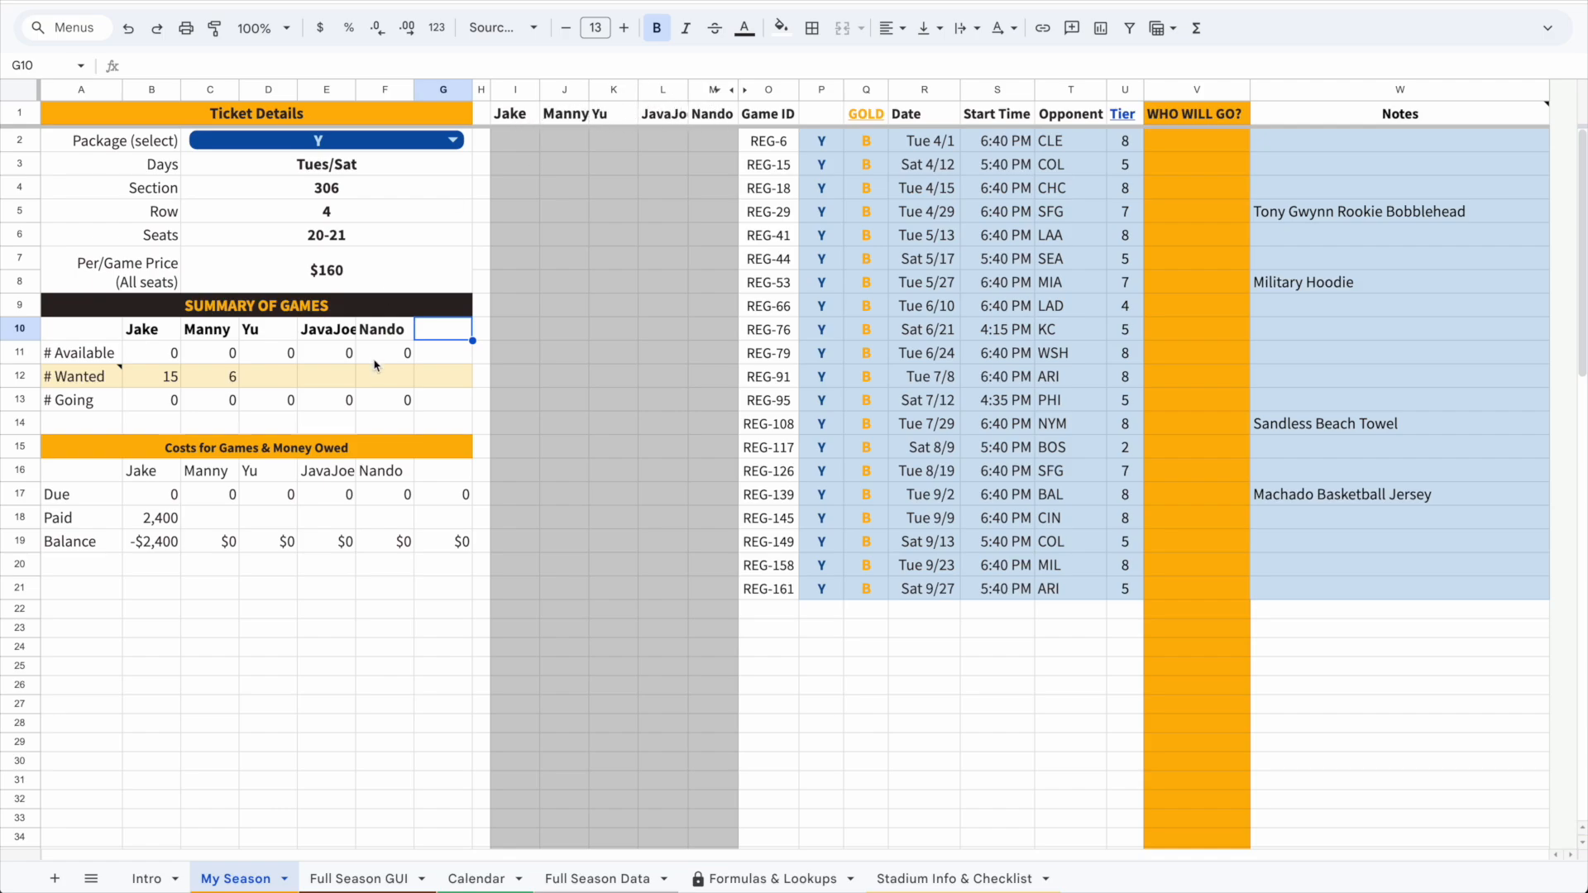
pyautogui.click(396, 329)
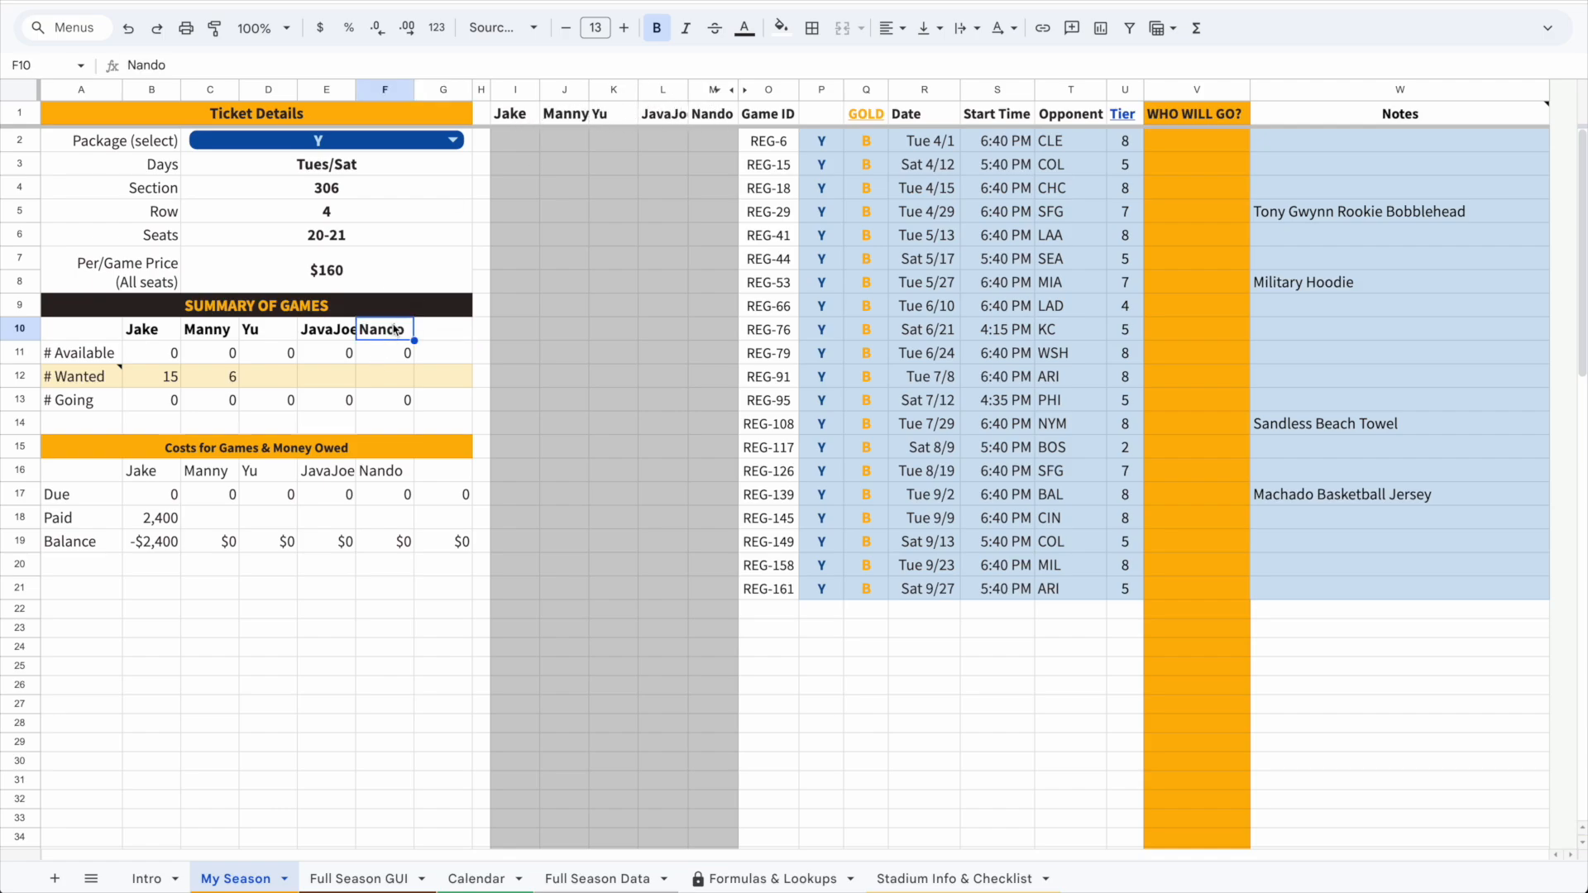
pyautogui.keyDown('shift'); pyautogui.click(273, 328); pyautogui.keyUp('shift')
pyautogui.press('Delete')
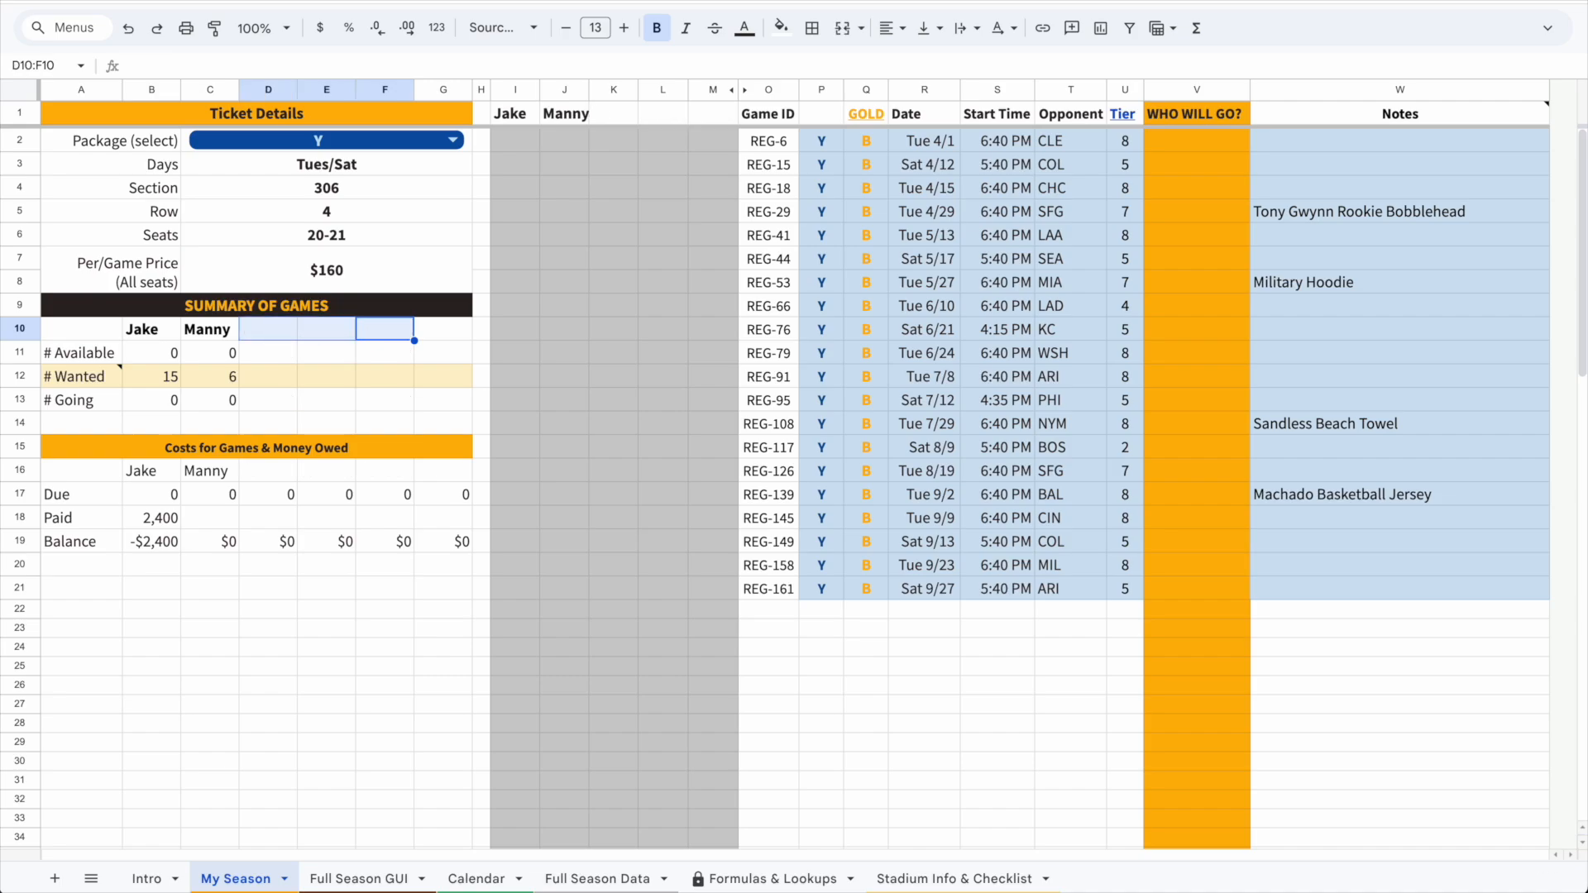
# Examine the summary and cost rows' formulas and the # Wanted note
pyautogui.click(283, 339)
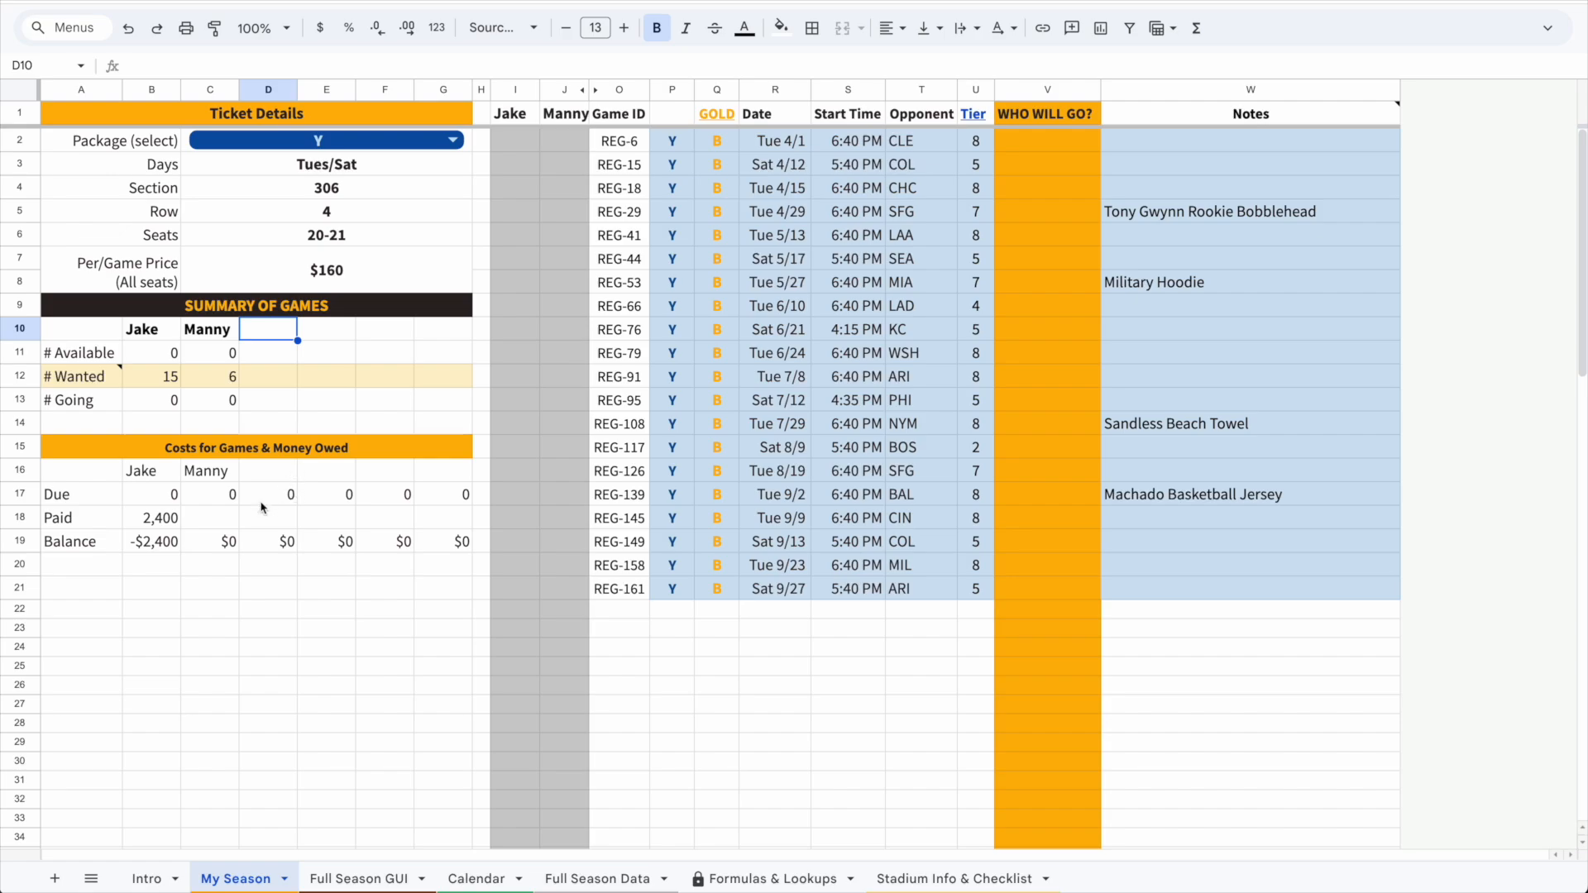
pyautogui.click(158, 522)
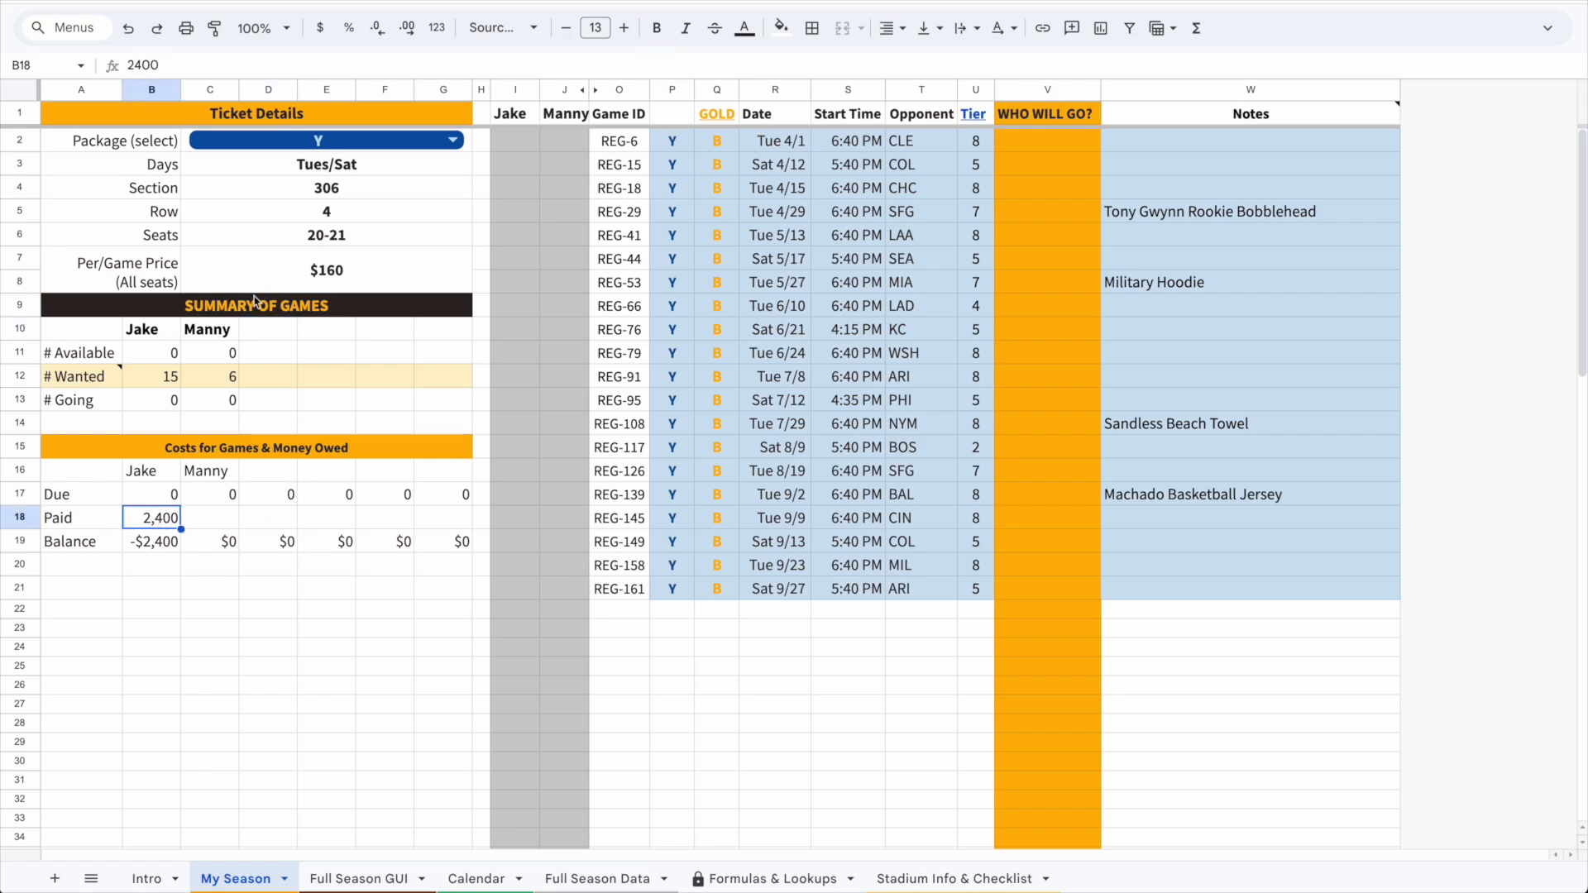
pyautogui.moveTo(168, 501); pyautogui.dragTo(200, 503)
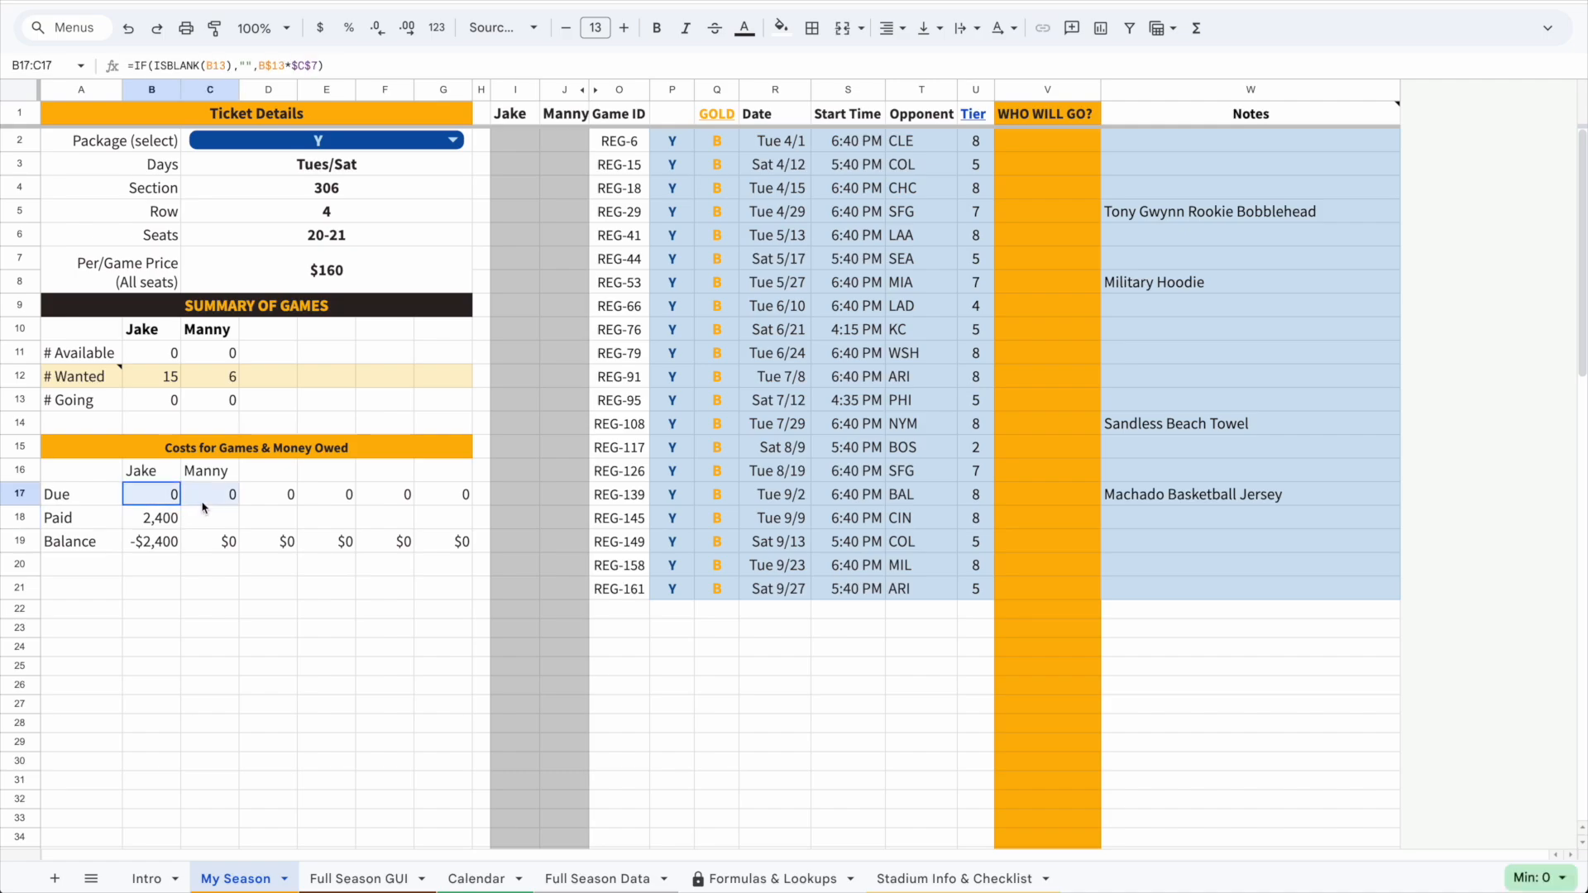
pyautogui.moveTo(121, 372)
pyautogui.moveTo(136, 379); pyautogui.dragTo(247, 403)
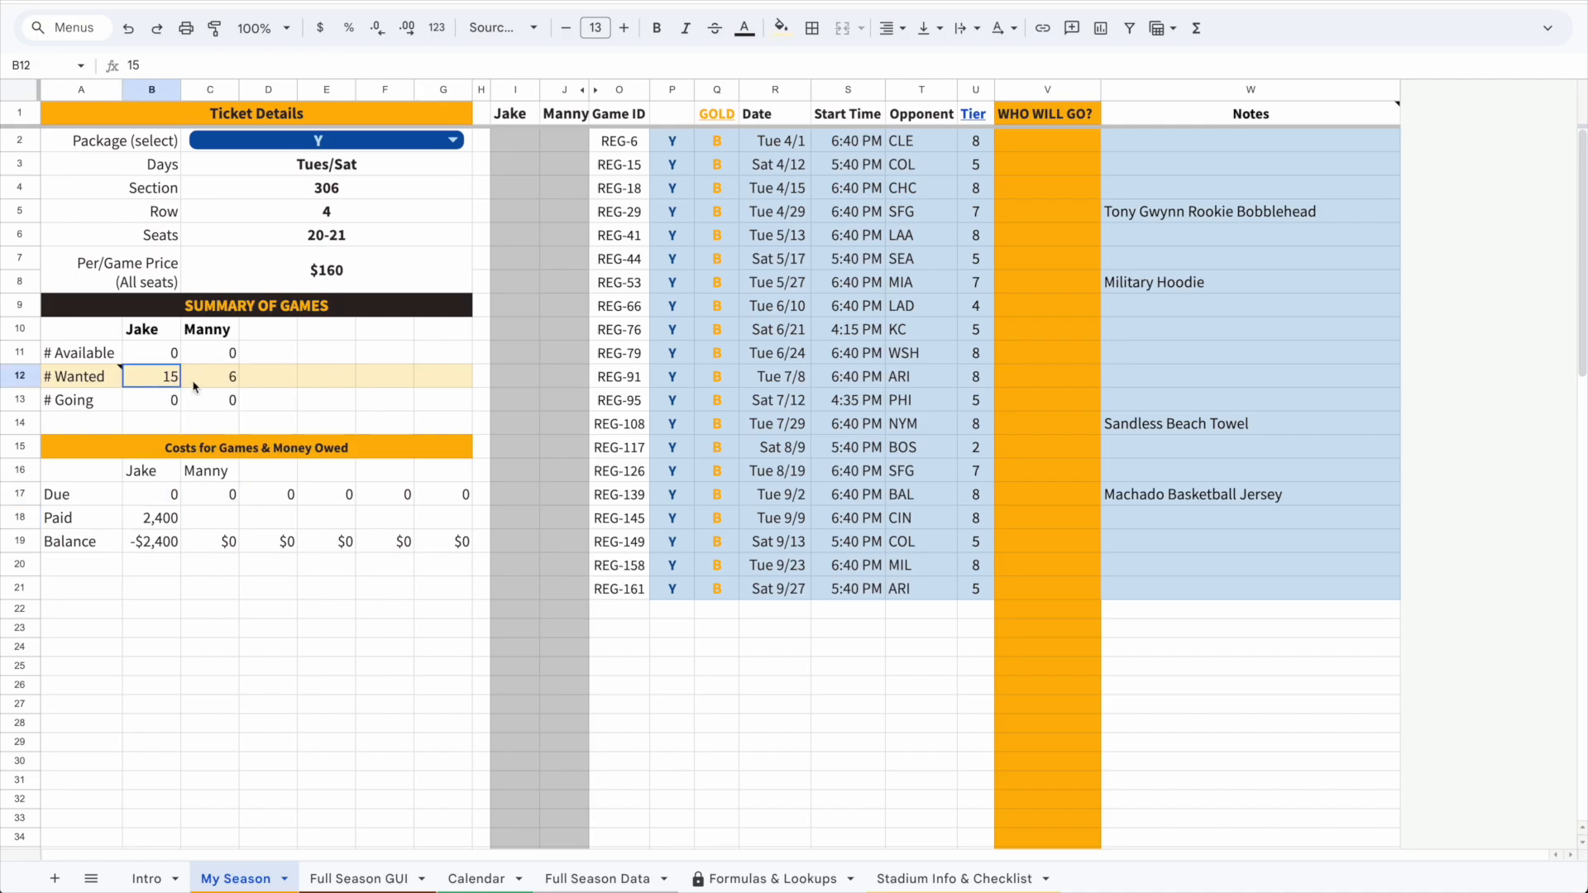
pyautogui.moveTo(193, 383); pyautogui.dragTo(225, 408)
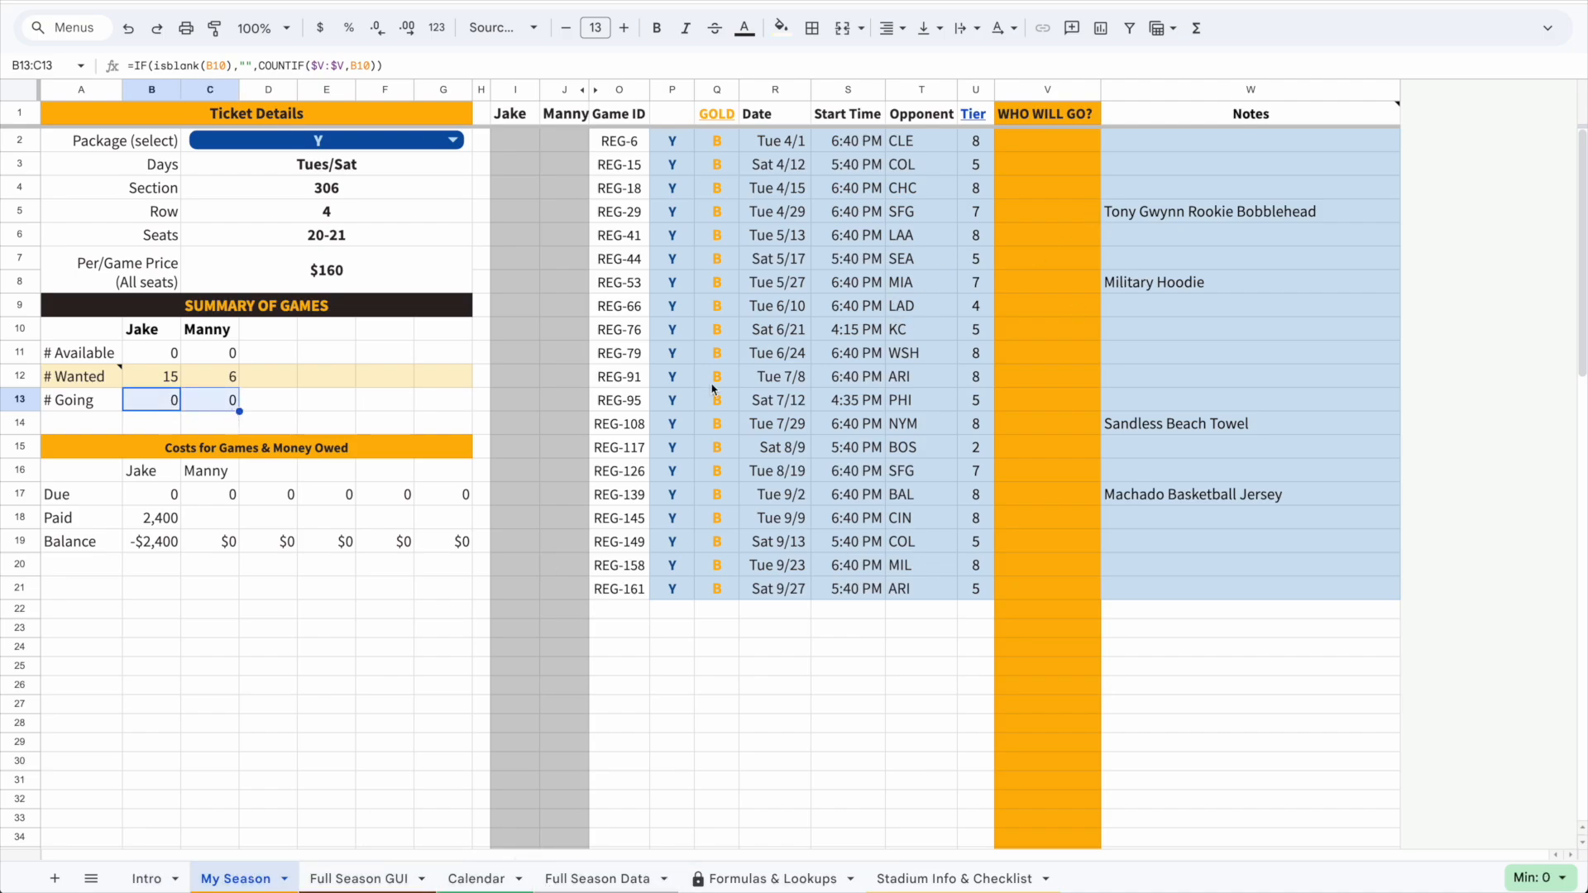
pyautogui.click(159, 334)
pyautogui.moveTo(151, 385); pyautogui.dragTo(256, 386)
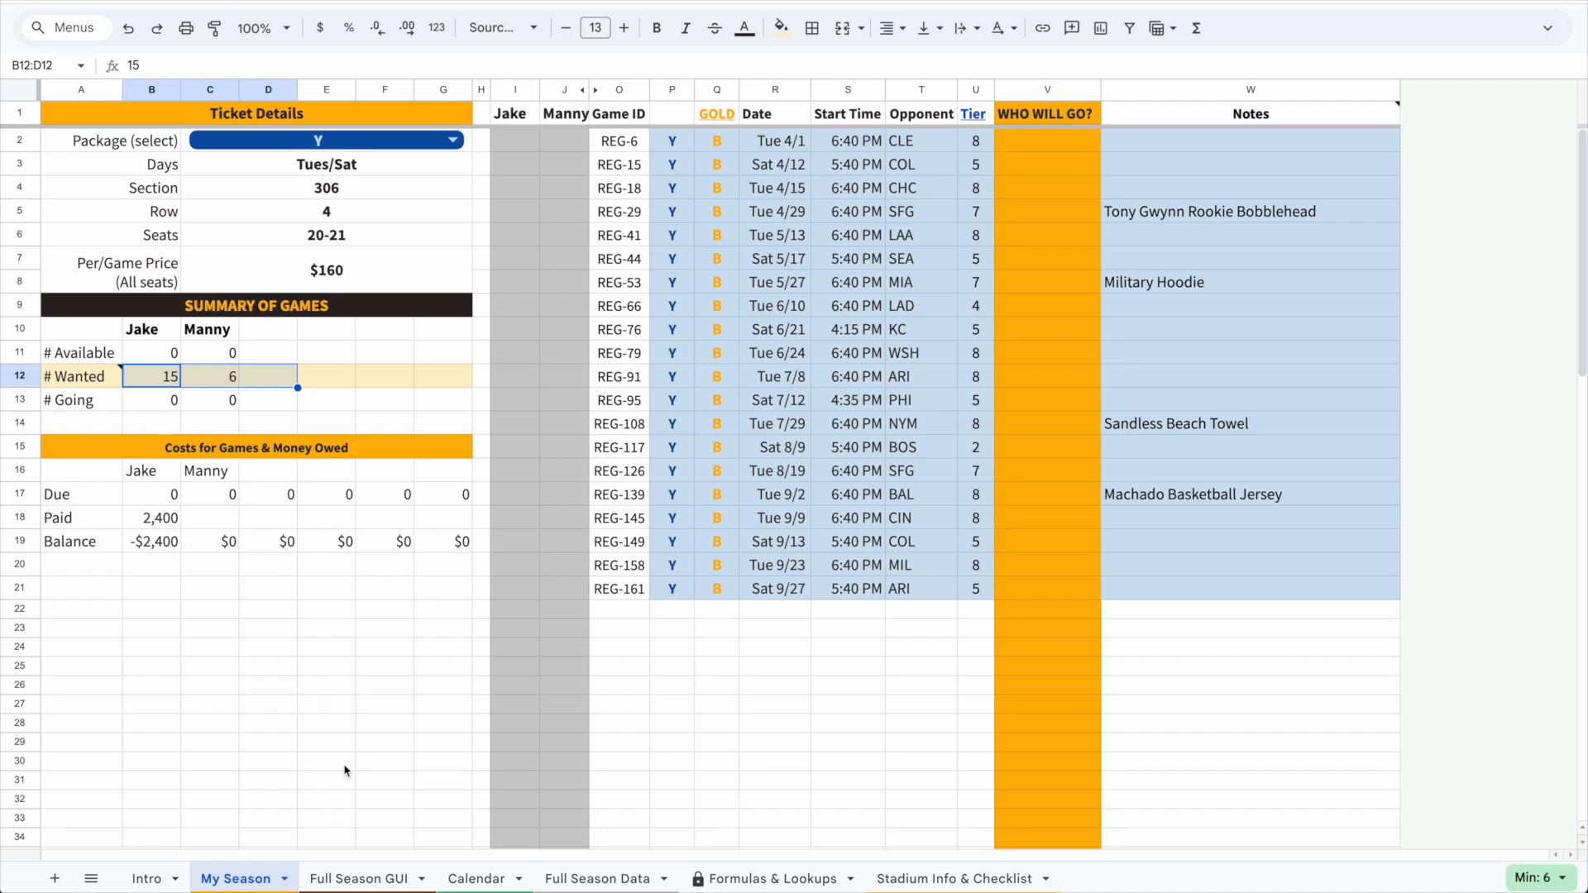
# Open the Full Season GUI sheet and hide away games
pyautogui.click(372, 883)
pyautogui.scroll(8, 718, 388)
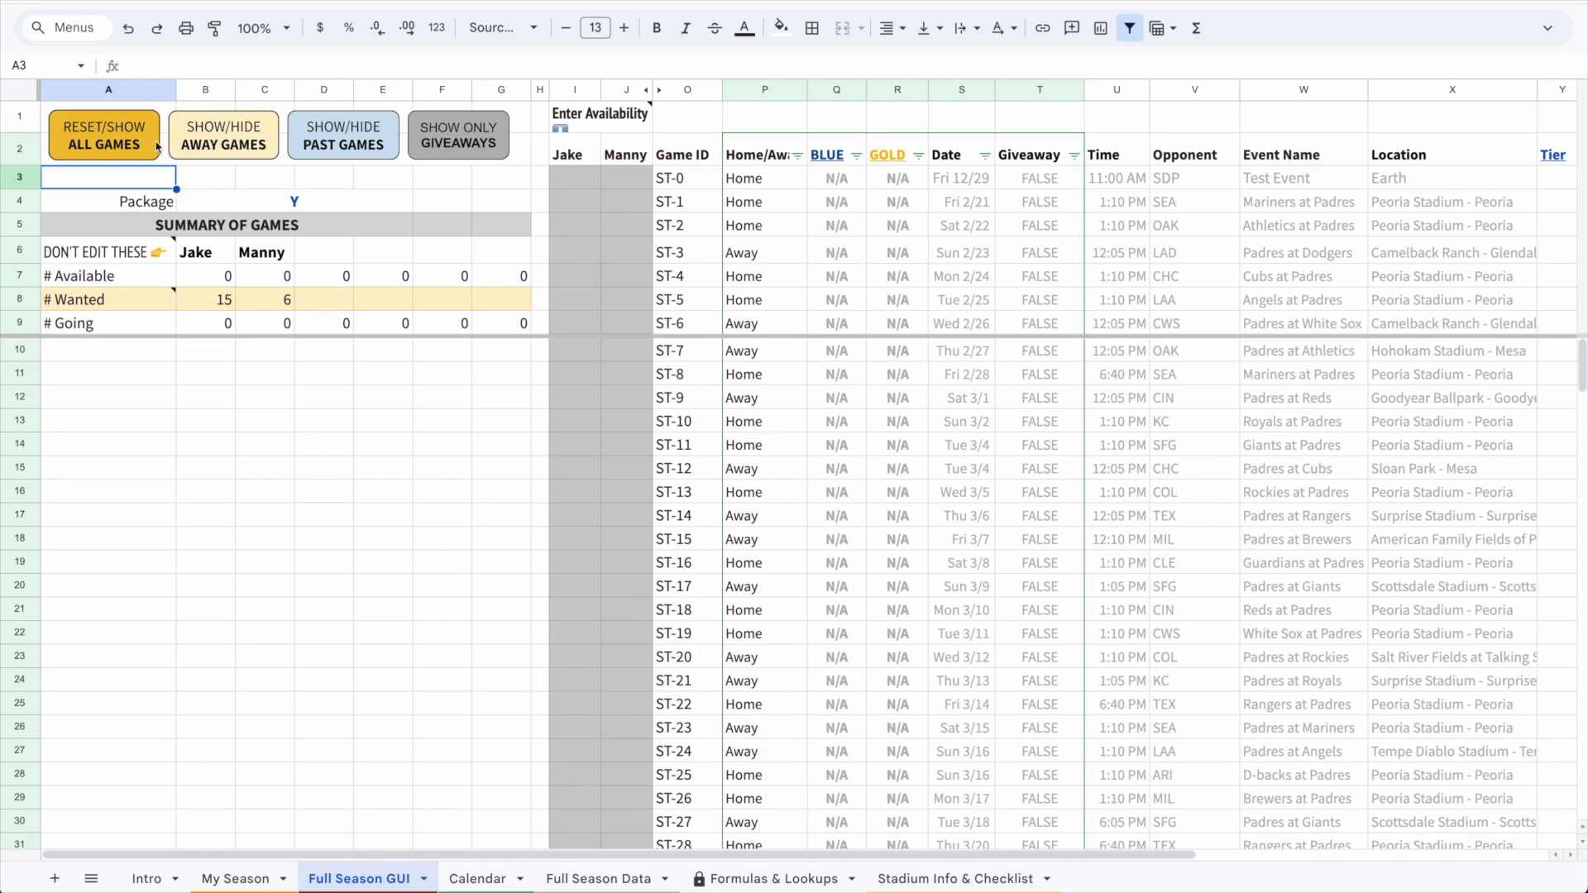
pyautogui.click(213, 146)
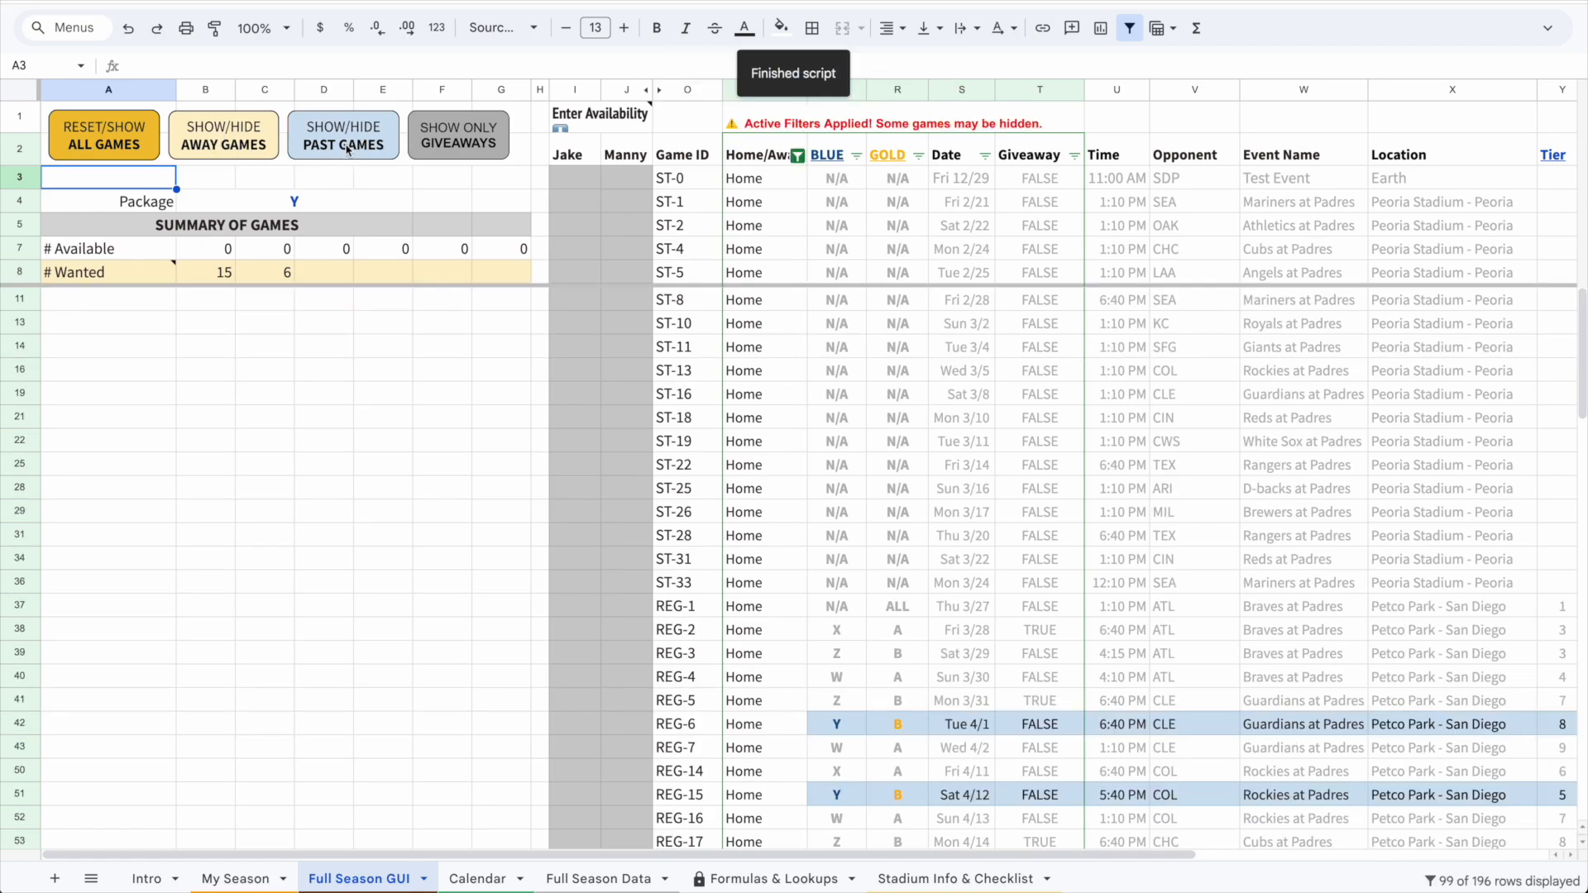
# Inspect the game ID and date columns, the filter notice, and the package columns further right
pyautogui.moveTo(716, 319); pyautogui.dragTo(765, 724)
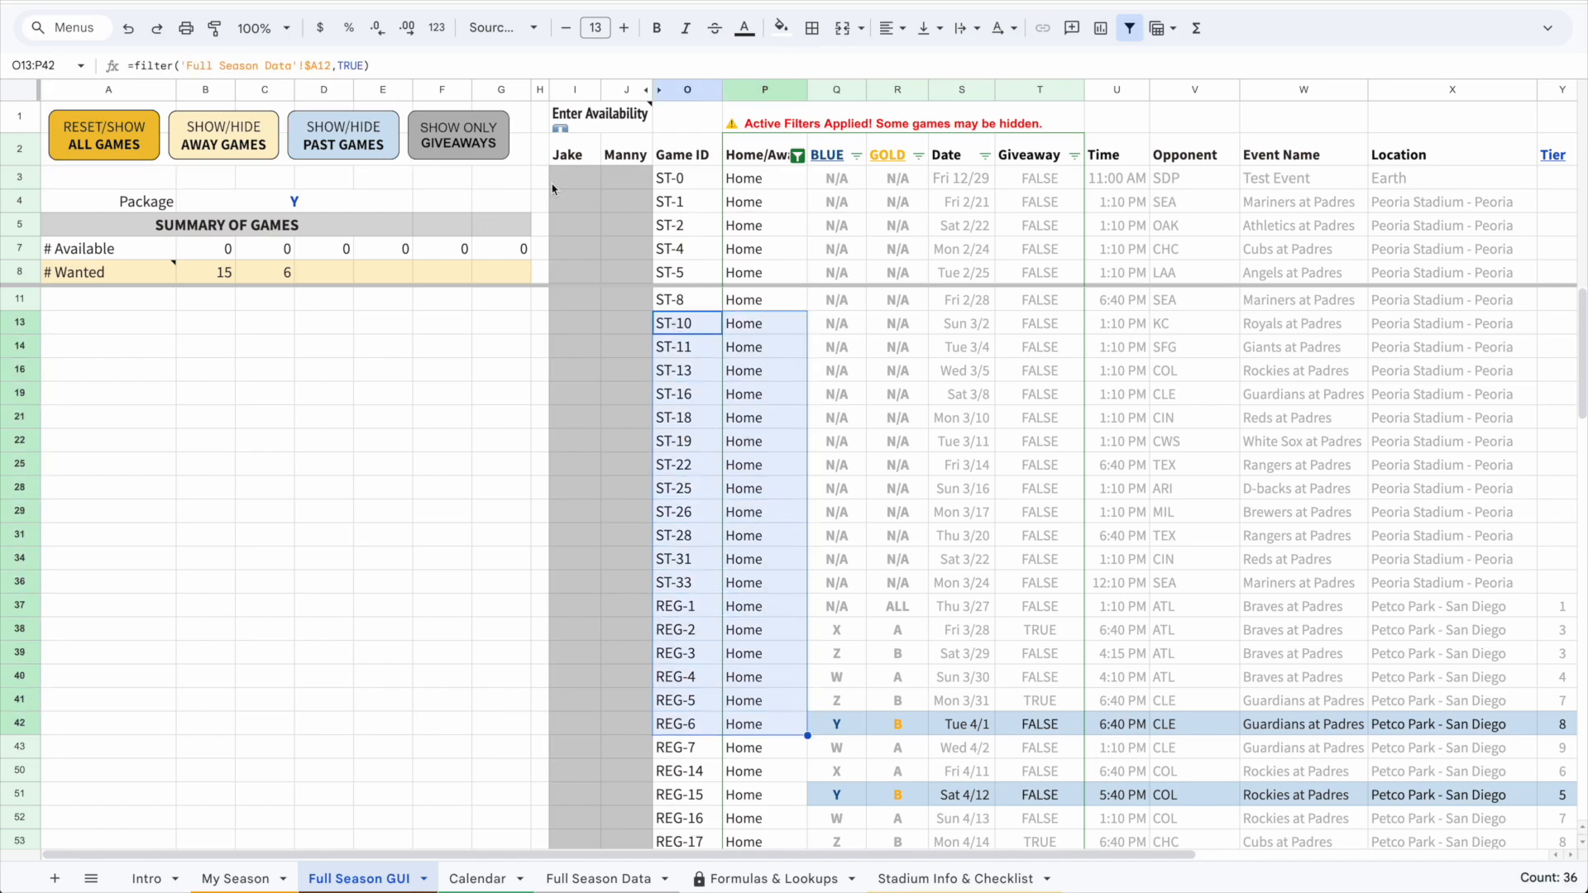
pyautogui.moveTo(967, 308); pyautogui.dragTo(973, 660)
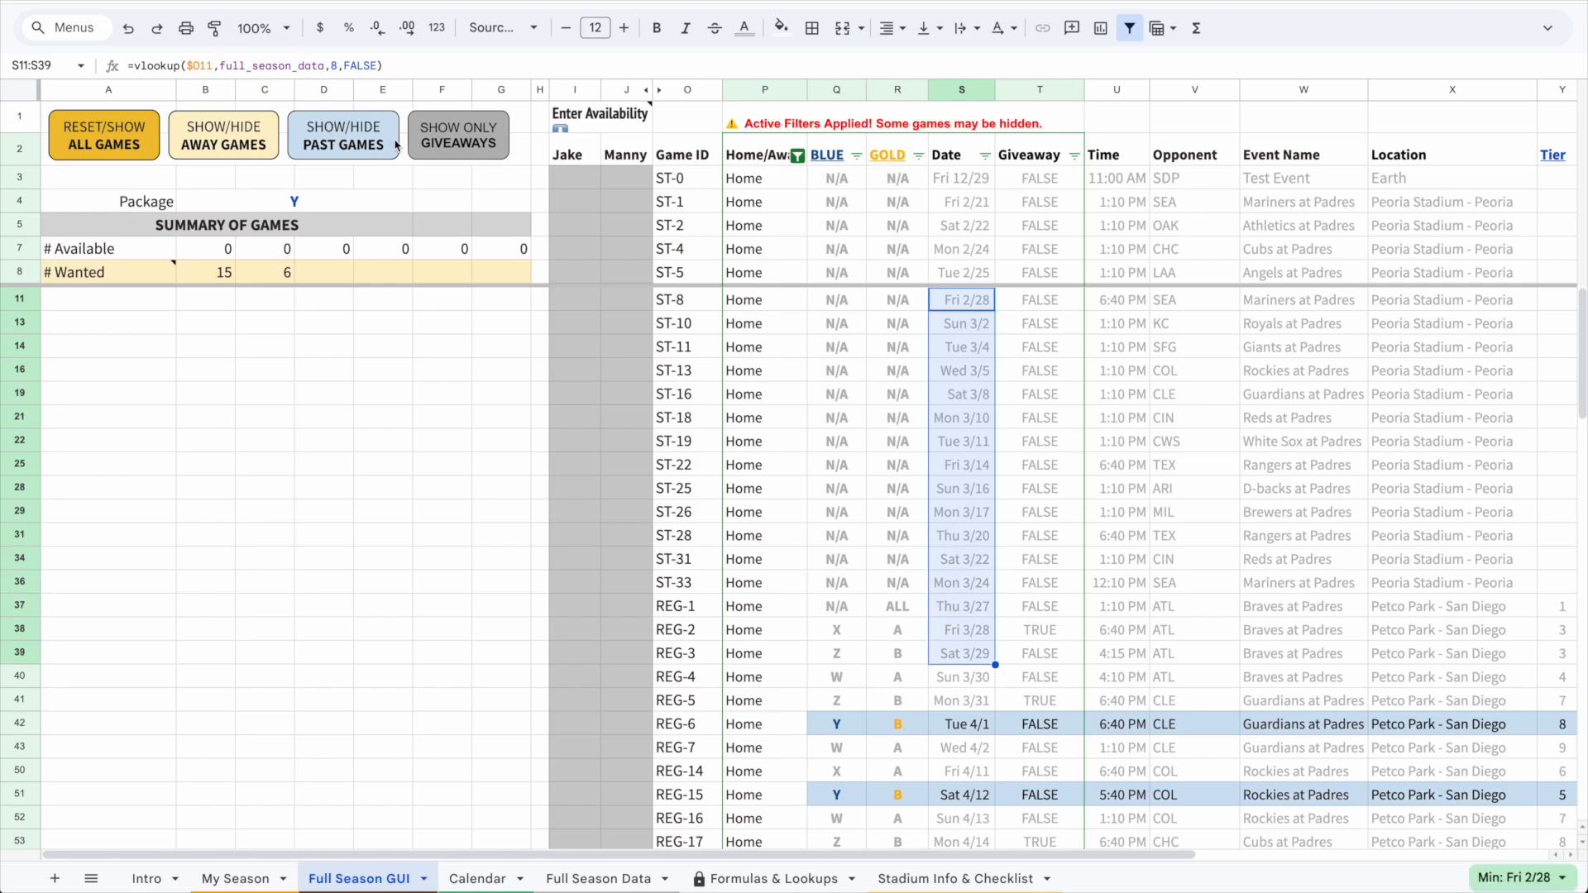
pyautogui.click(851, 128)
pyautogui.moveTo(765, 124); pyautogui.dragTo(1042, 124)
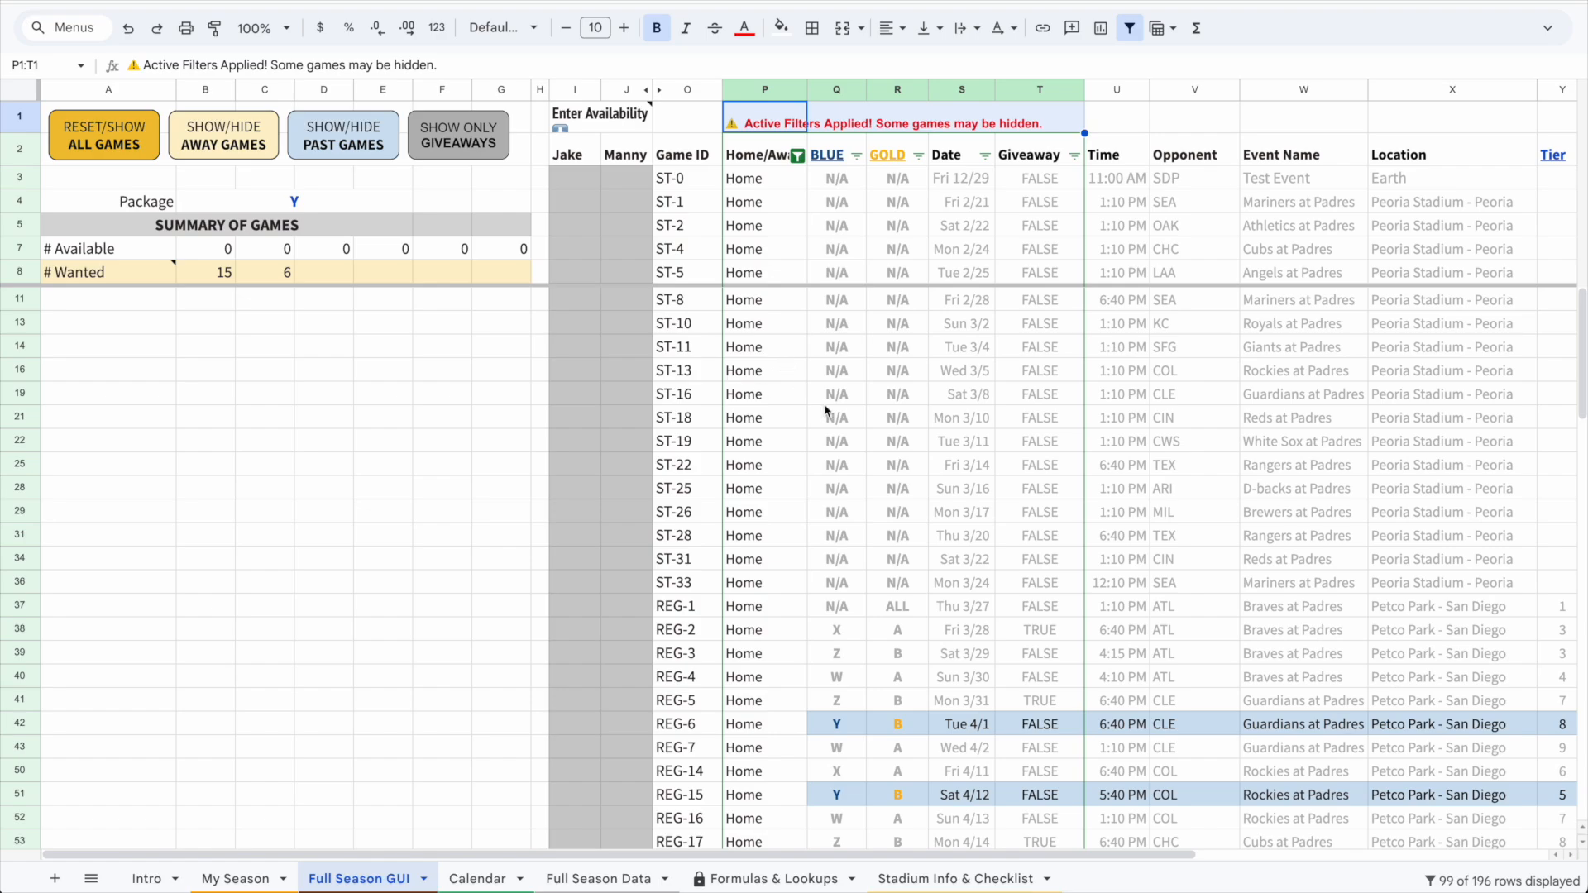
pyautogui.hscroll(10, 756, 810)
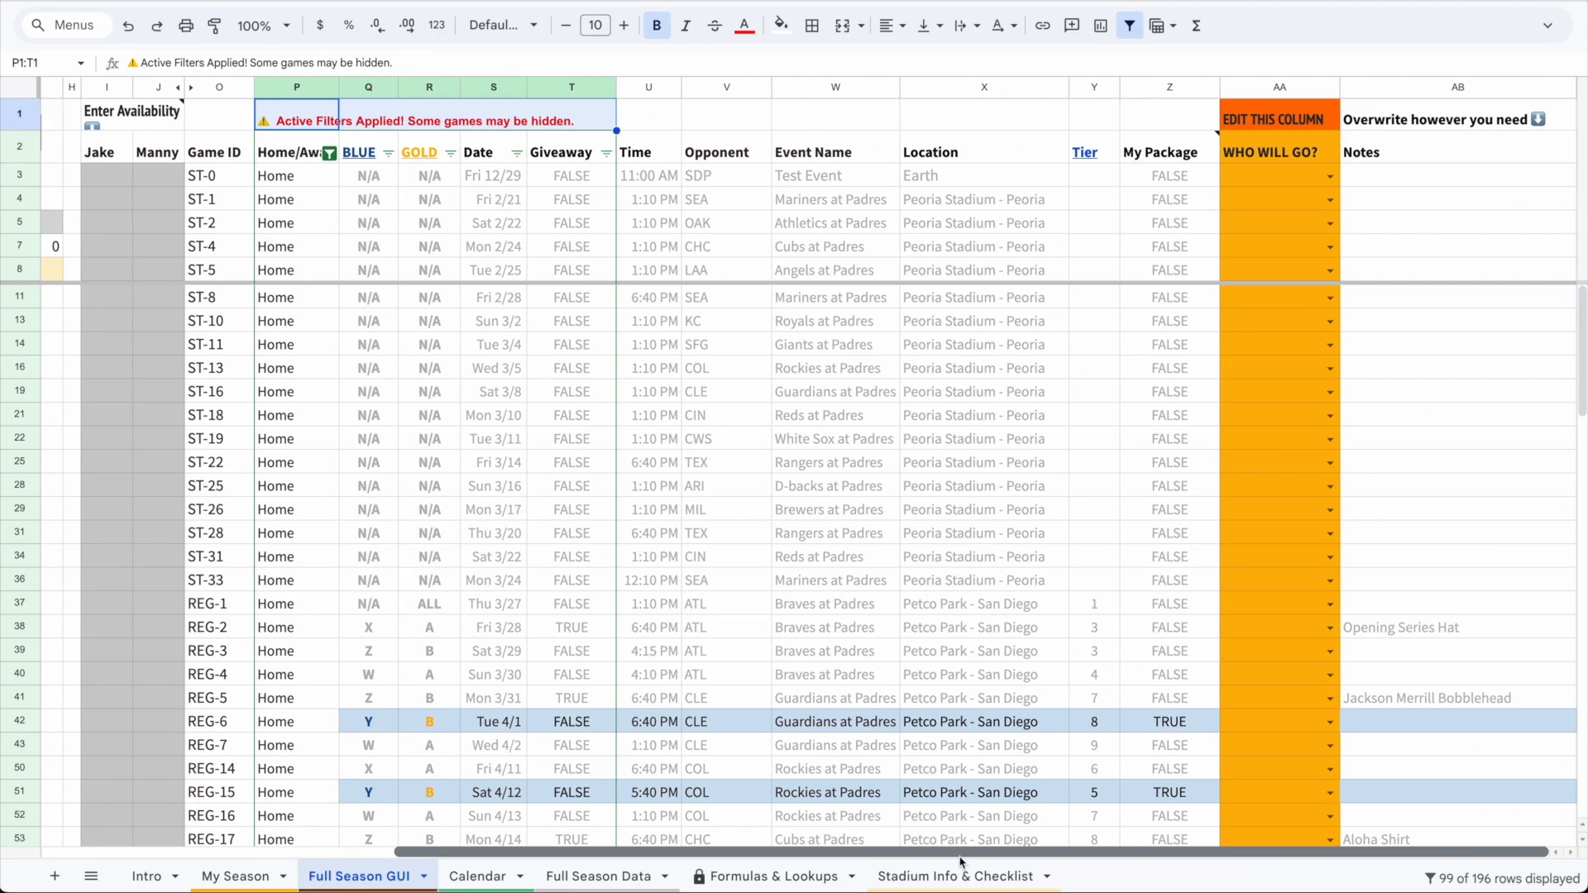
pyautogui.scroll(-5, 397, 612)
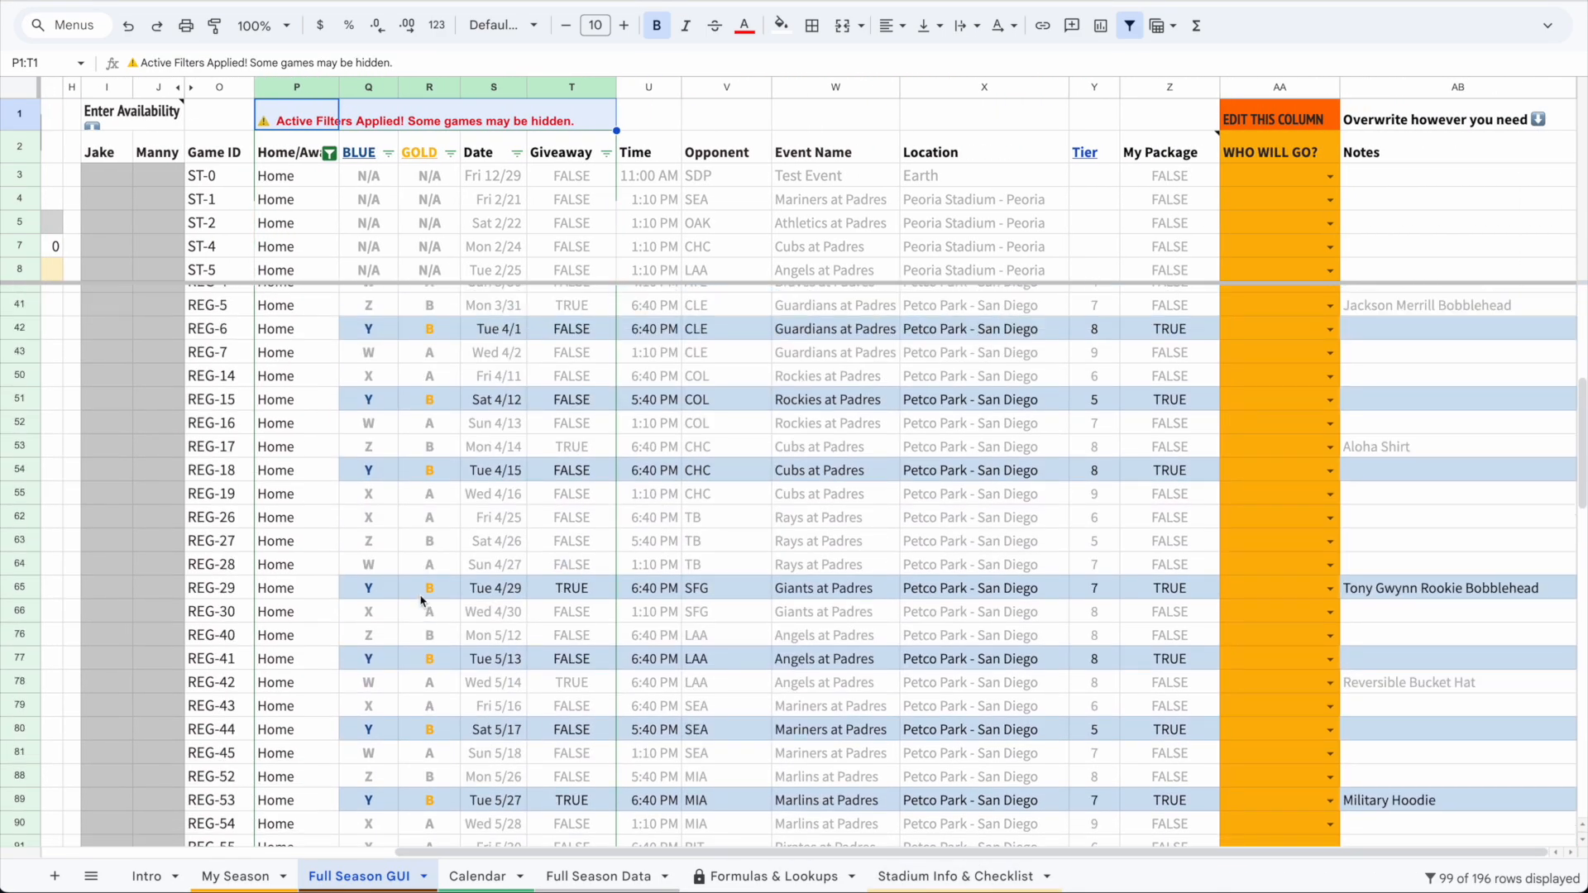
# Enter availability for REG-6 (Jake Y, Manny ?) and REG-15 (Jake N, Manny Y)
pyautogui.click(120, 342)
pyautogui.write('Y')
pyautogui.press('Tab')
pyautogui.write('?')
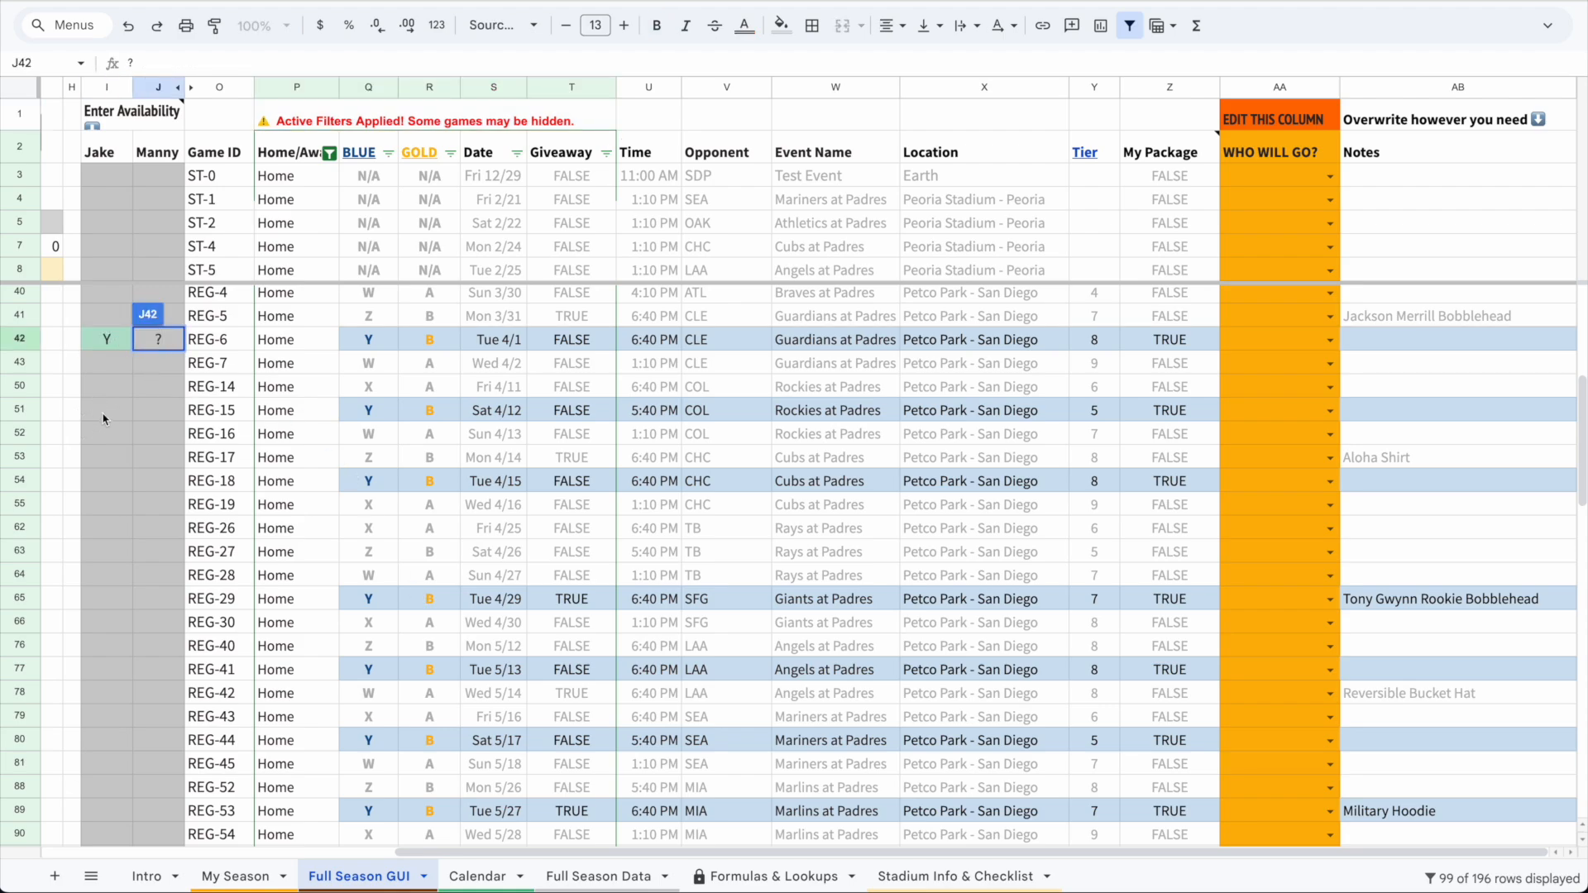
pyautogui.click(102, 420)
pyautogui.write('N')
pyautogui.press('Tab')
pyautogui.write('Y')
pyautogui.press('Return')
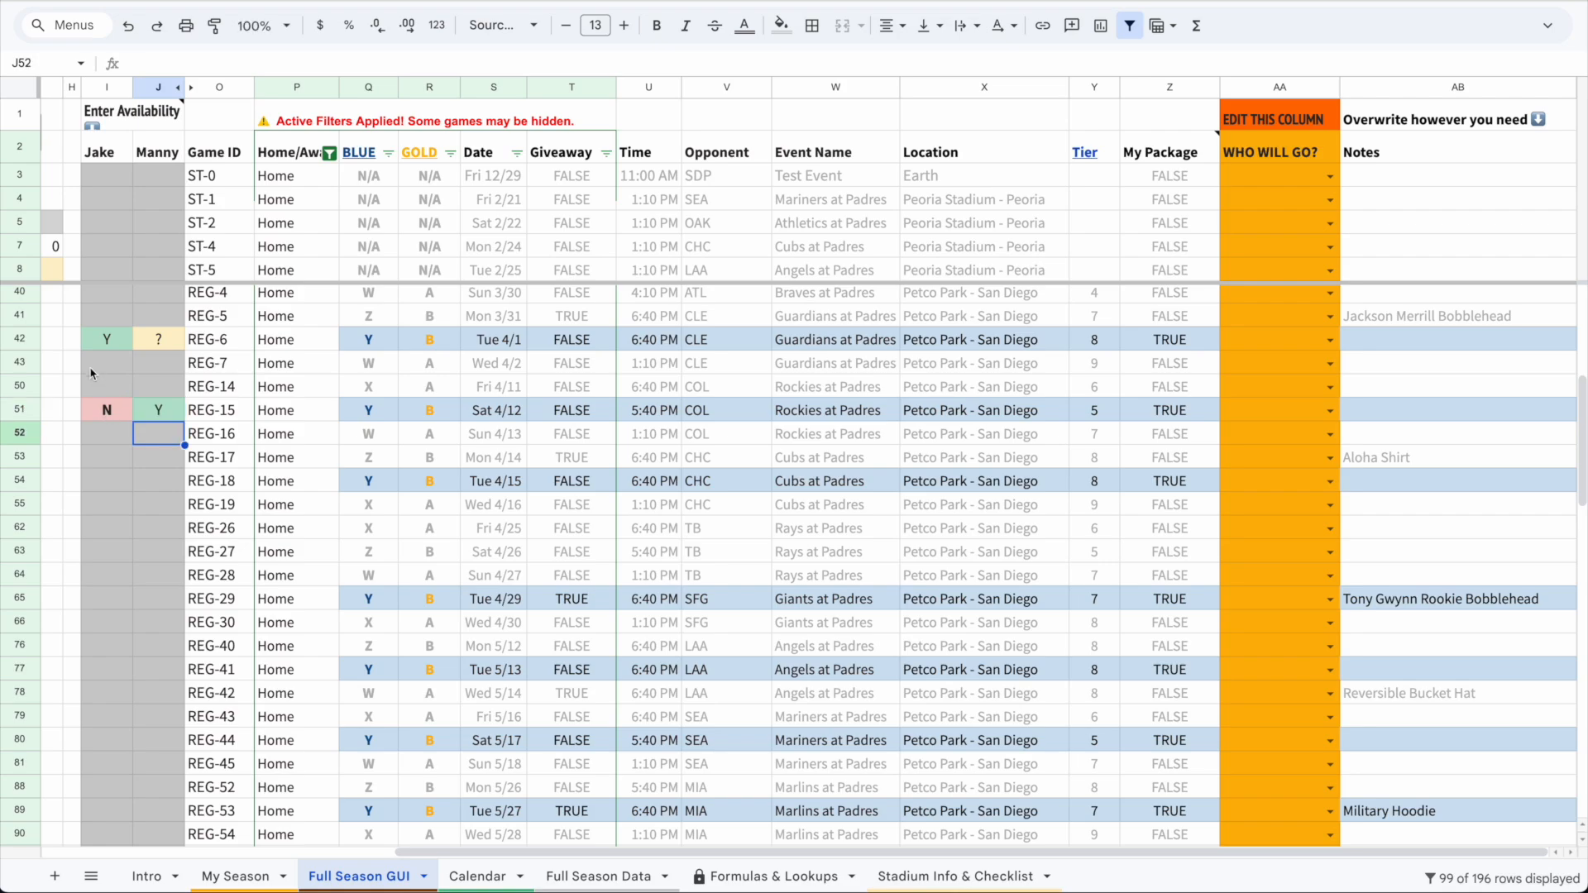
# Enter availability for REG-18 (Jake Y, Manny N) and REG-29 (Jake ?, Manny Y)
pyautogui.click(110, 488)
pyautogui.write('Y')
pyautogui.press('Tab')
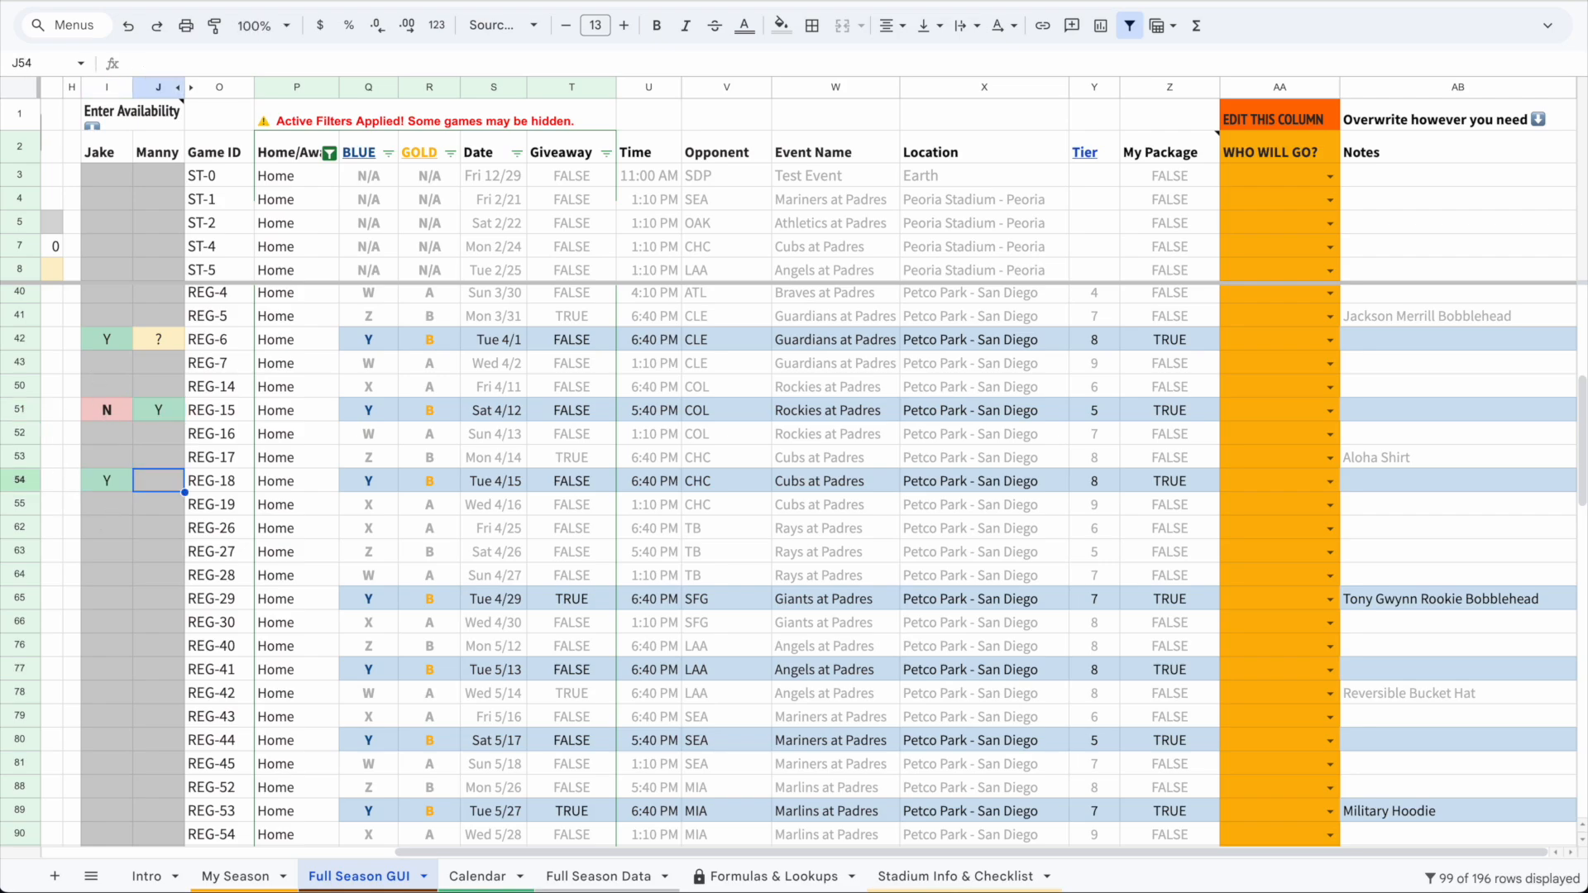
pyautogui.write('N')
pyautogui.press('Return')
pyautogui.click(100, 597)
pyautogui.write('?')
pyautogui.press('Tab')
pyautogui.write('Y')
pyautogui.press('Return')
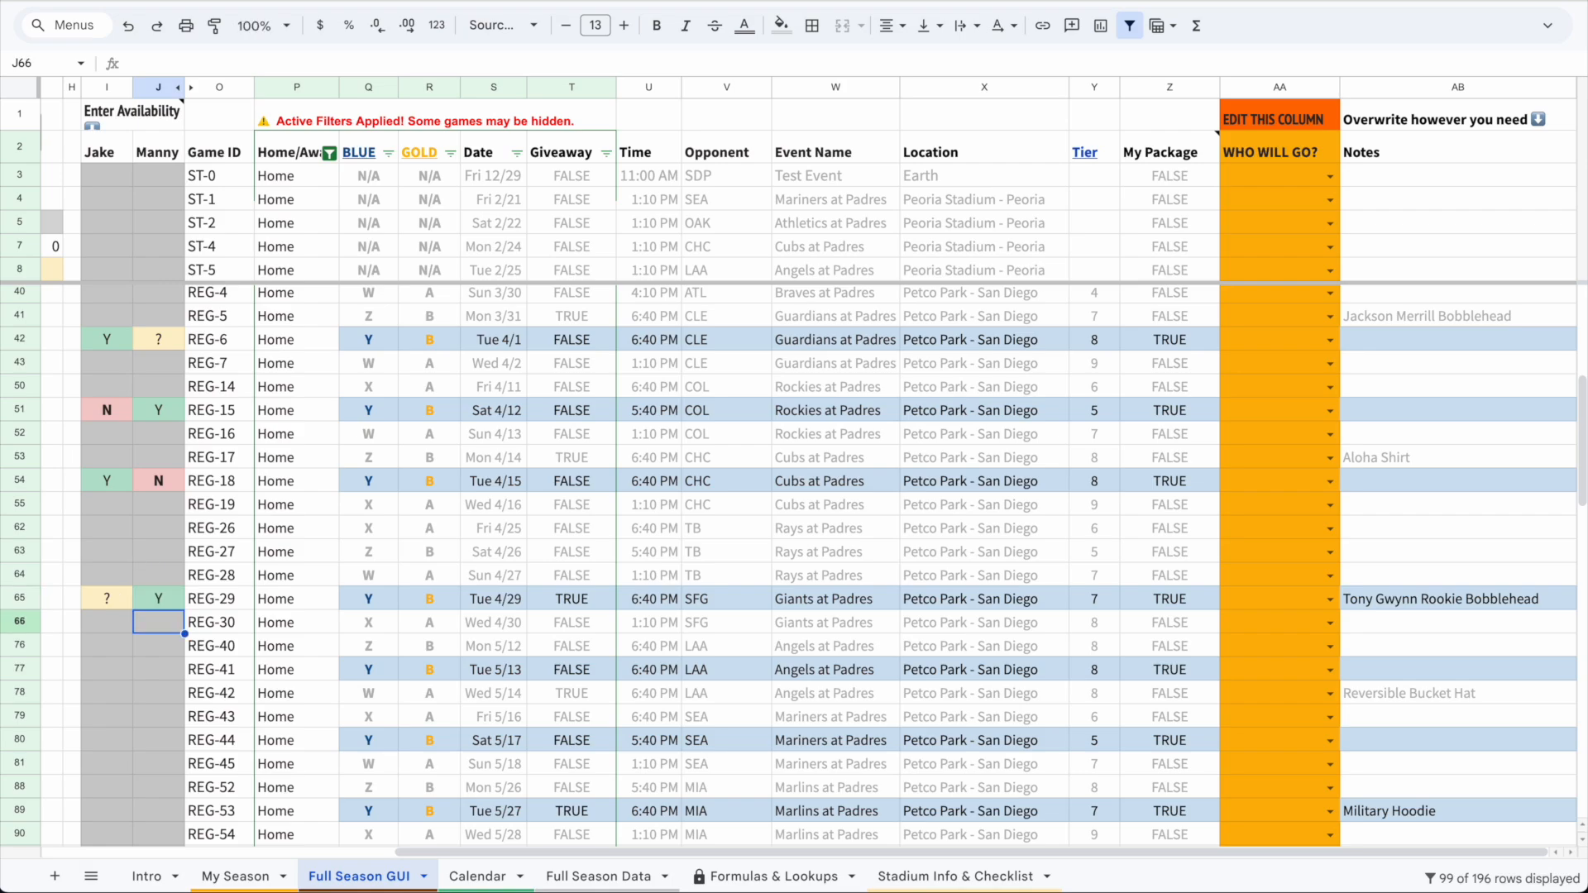
# Mark both Jake and Manny as Y for REG-41
pyautogui.click(106, 667)
pyautogui.write('Y')
pyautogui.press('Tab')
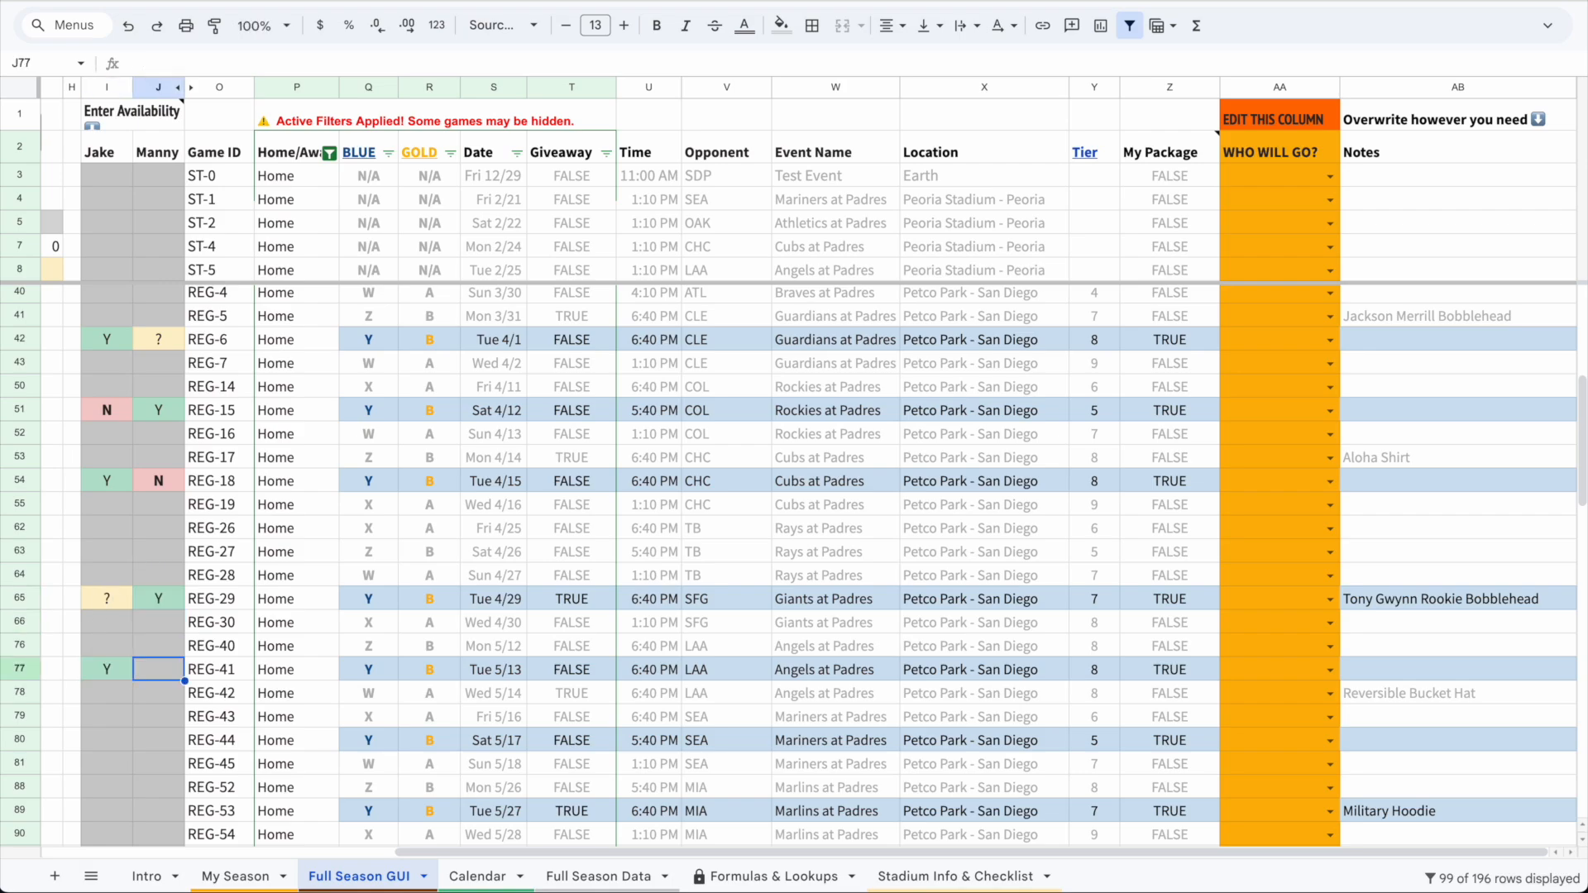
pyautogui.write('Y')
pyautogui.press('Return')
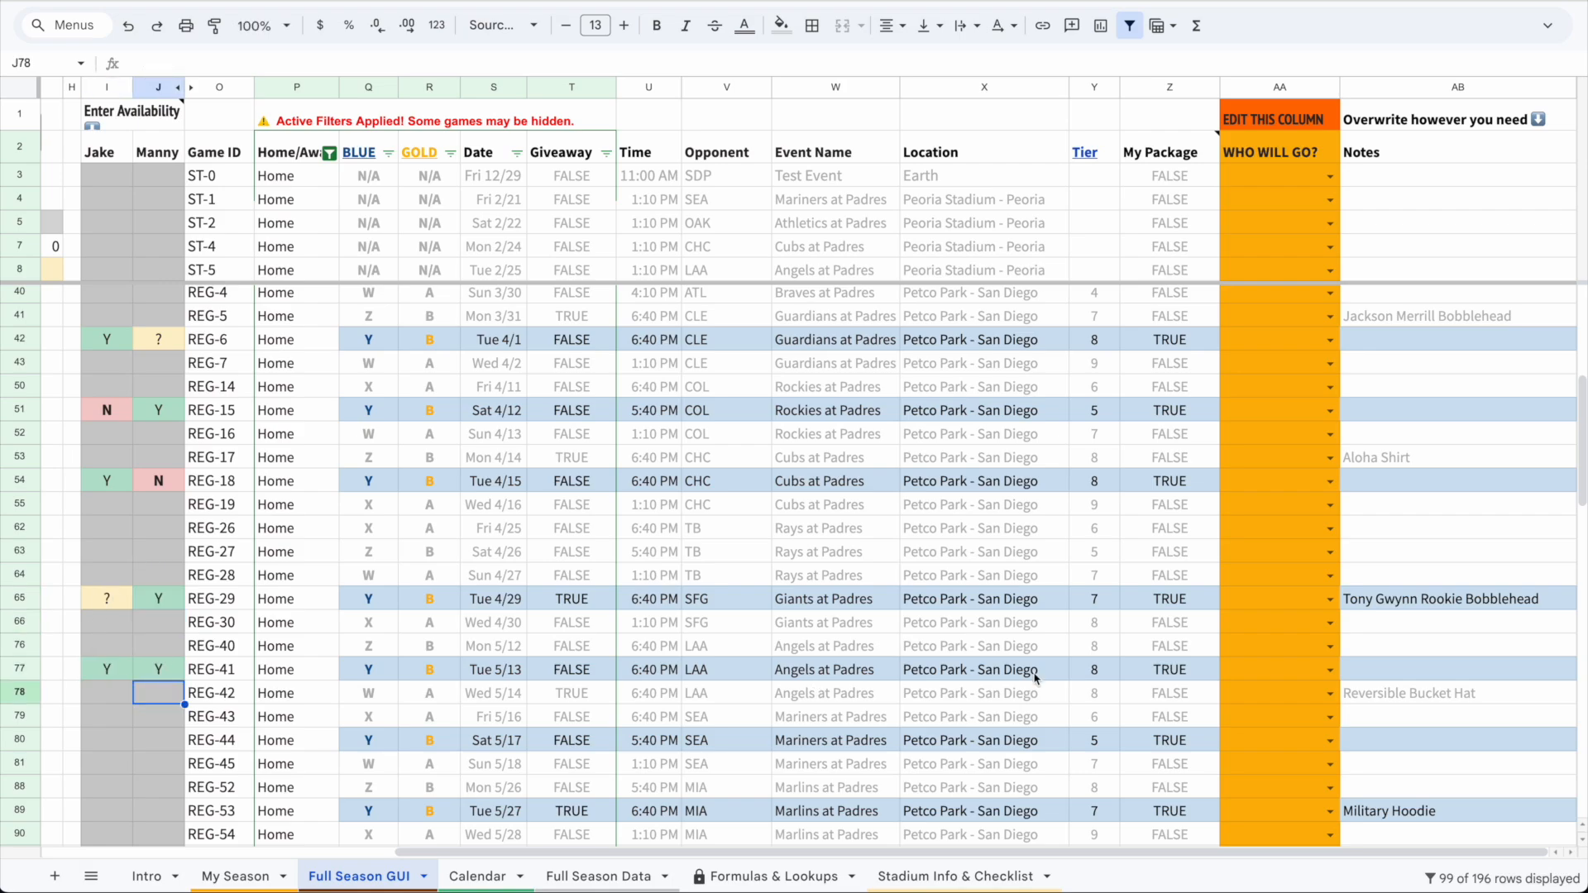
# Mark Manny as Y for REG-42
pyautogui.keyDown('shift'); pyautogui.click(1377, 690); pyautogui.keyUp('shift')
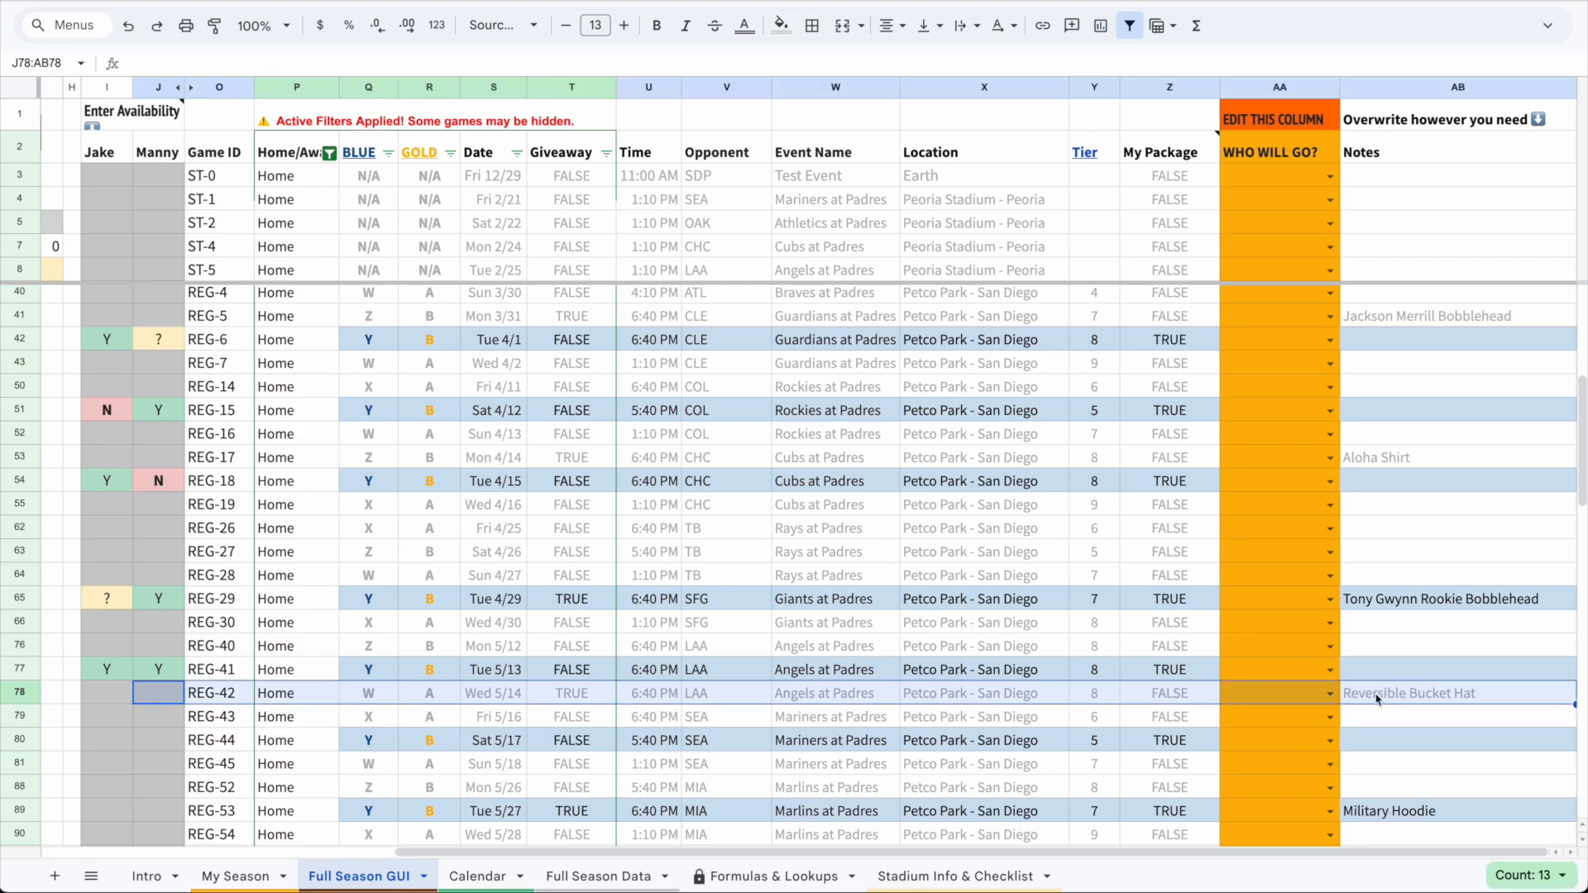
pyautogui.write('Y')
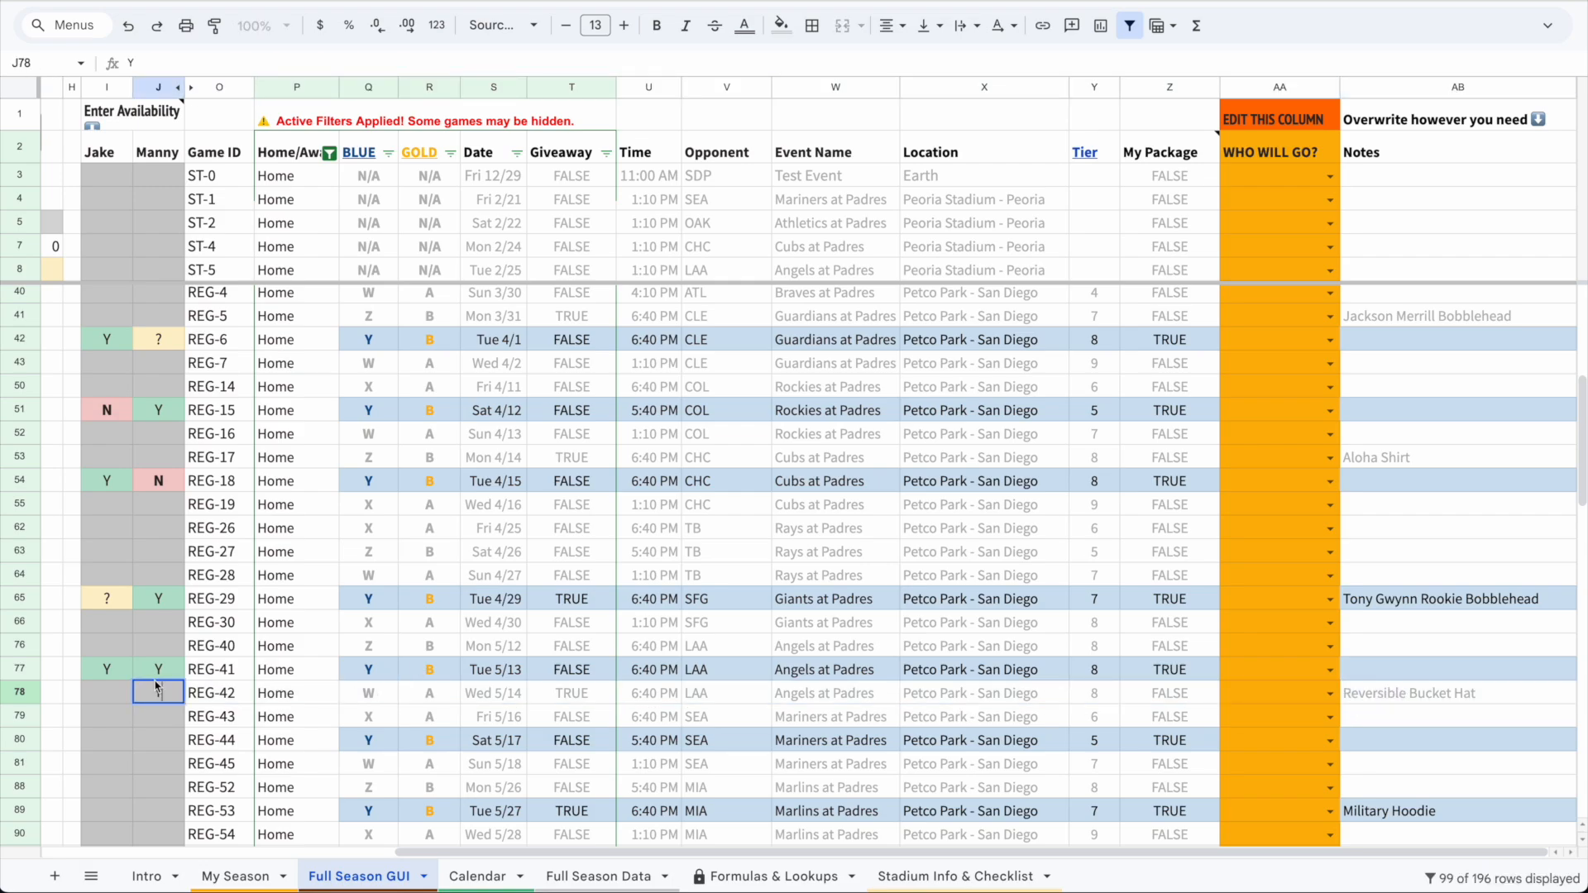
pyautogui.click(1257, 694)
pyautogui.click(1181, 693)
pyautogui.click(1274, 693)
# Set Who Will Go to Jake for REG-6, REG-18 and REG-41, and to Manny for REG-15 and REG-29
pyautogui.click(1330, 340)
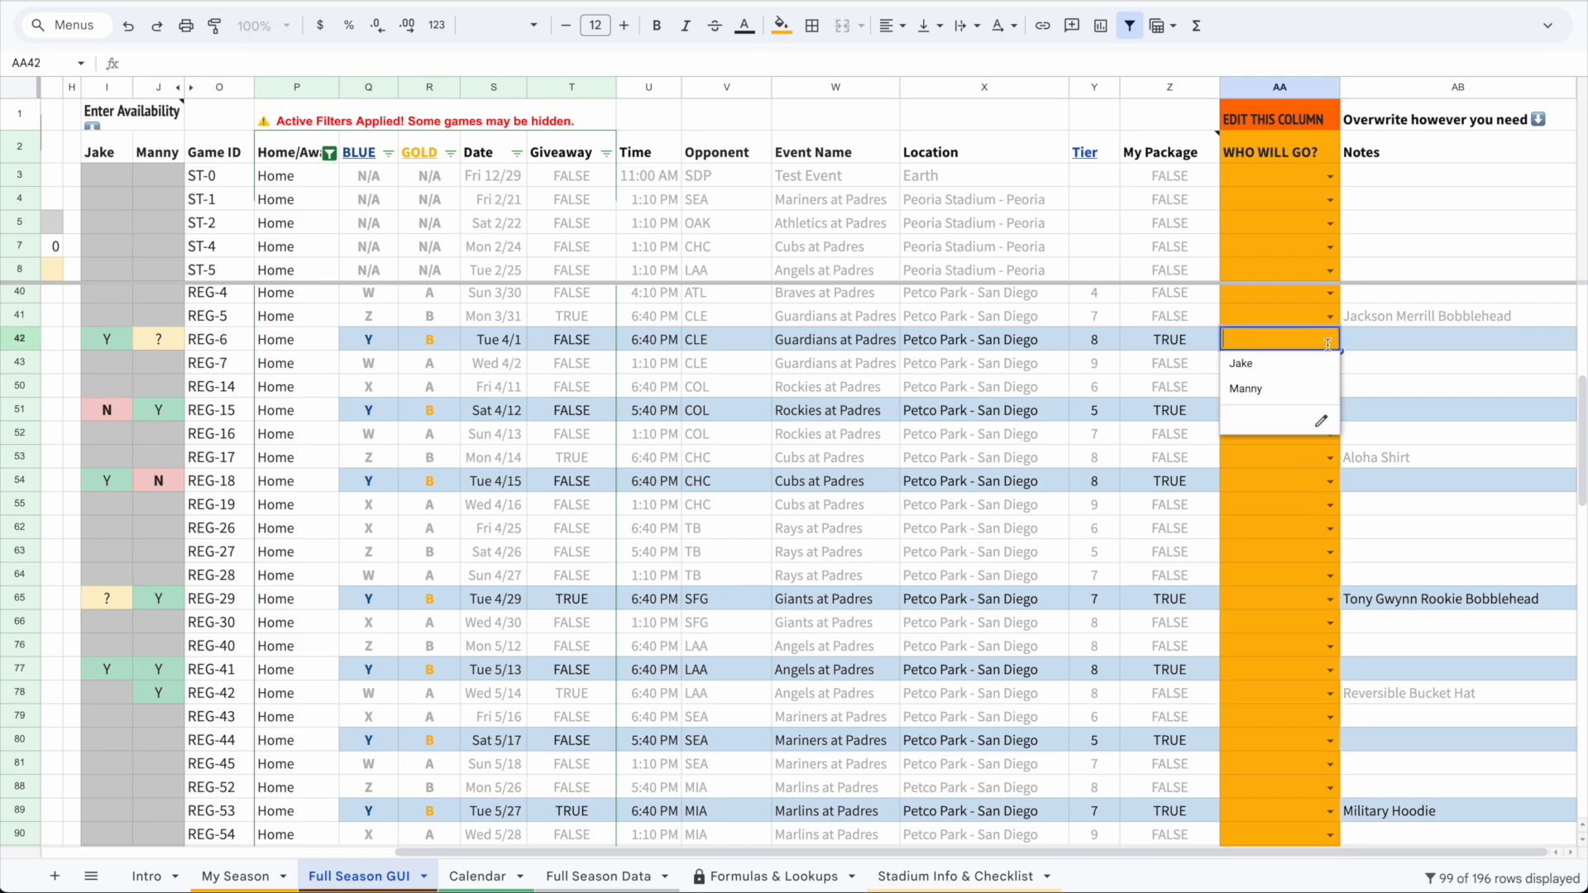
pyautogui.click(1309, 364)
pyautogui.click(1330, 412)
pyautogui.click(1292, 457)
pyautogui.click(1327, 465)
pyautogui.click(1329, 482)
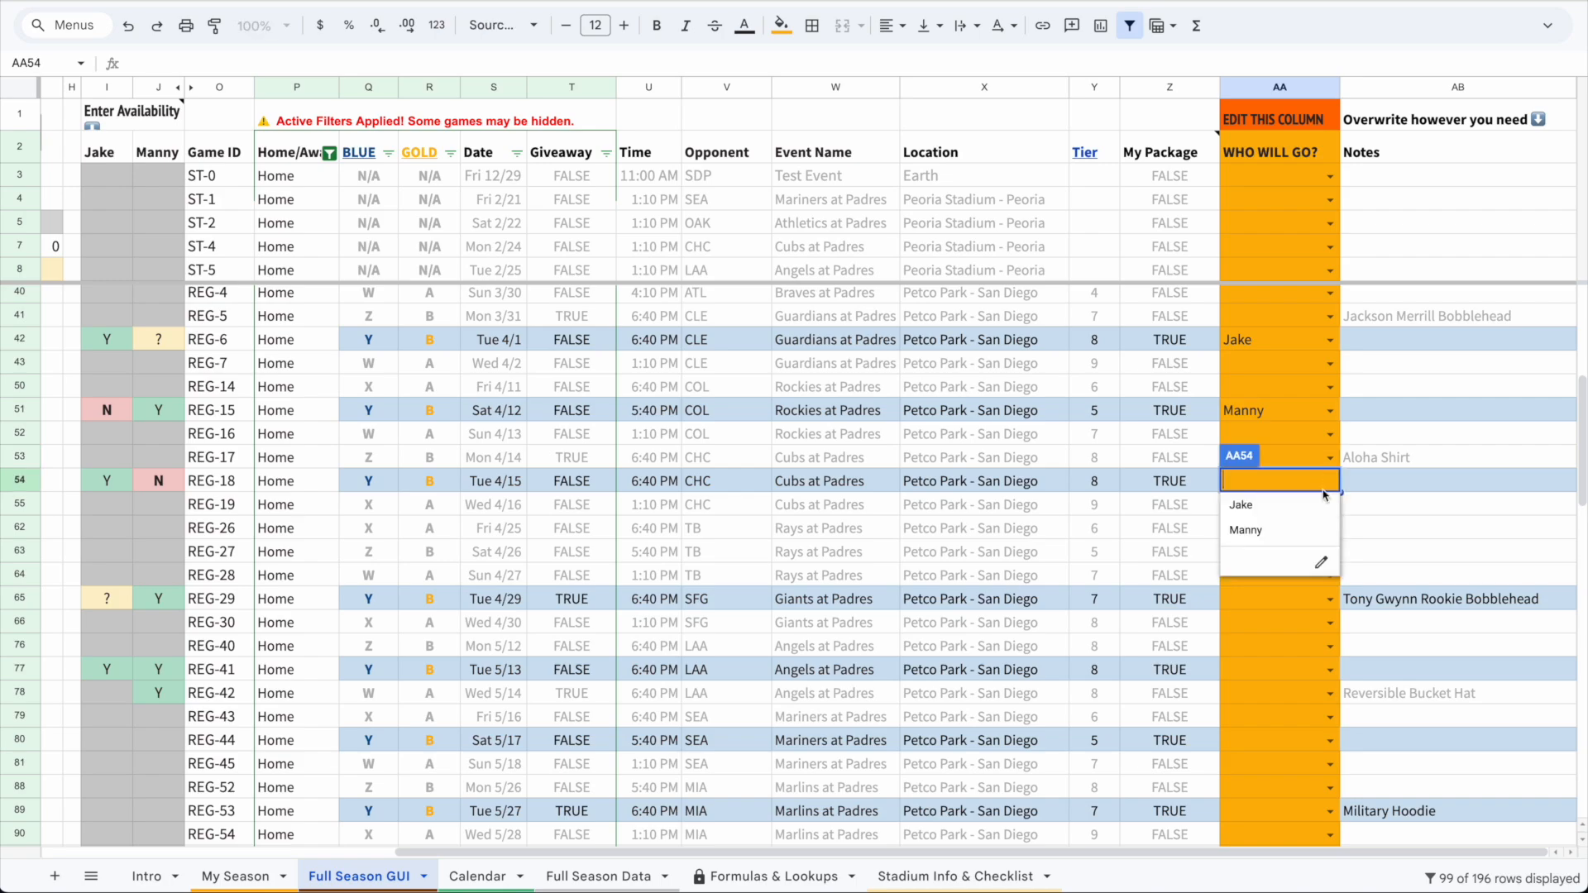
pyautogui.click(1290, 505)
pyautogui.click(1329, 597)
pyautogui.click(1314, 649)
pyautogui.click(1329, 669)
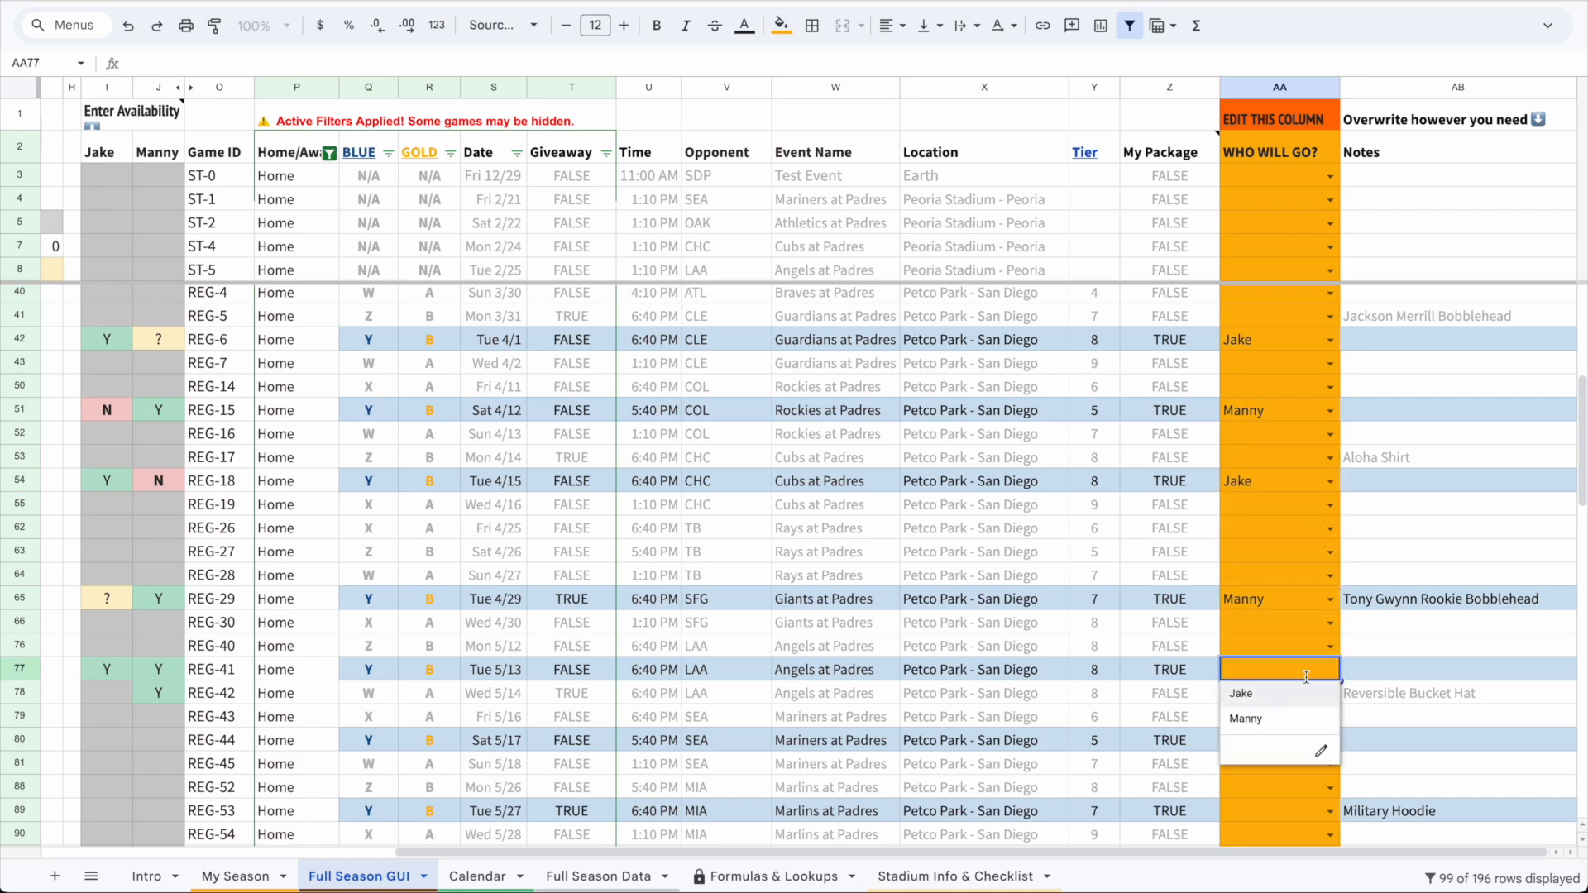
pyautogui.click(1327, 697)
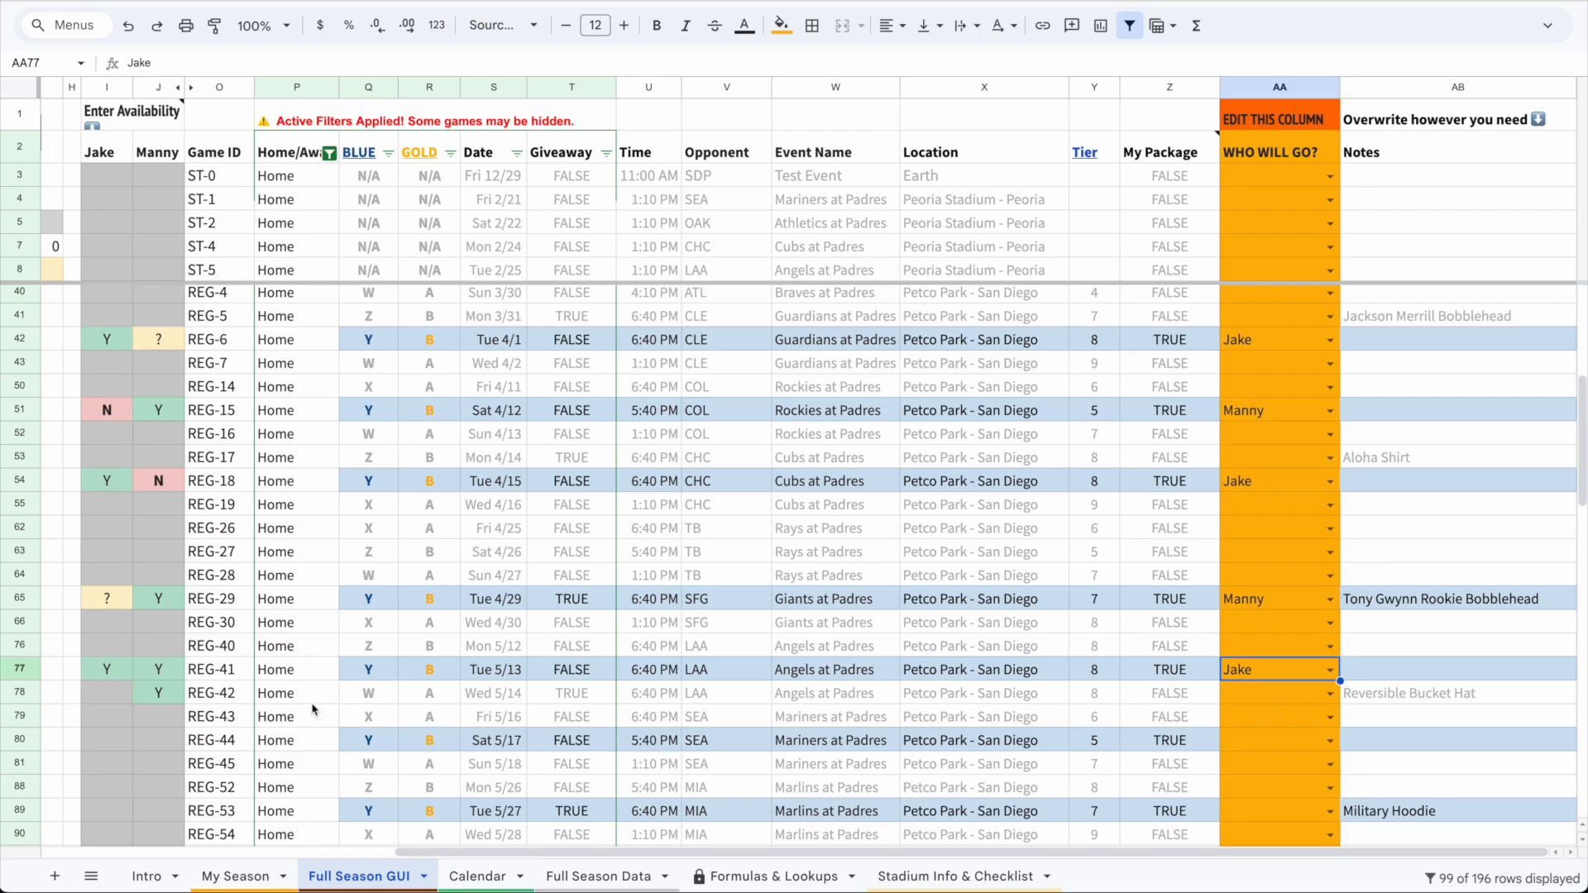
# Set Who Will Go to Manny for REG-42 and select that row's package and attendee cells
pyautogui.click(183, 699)
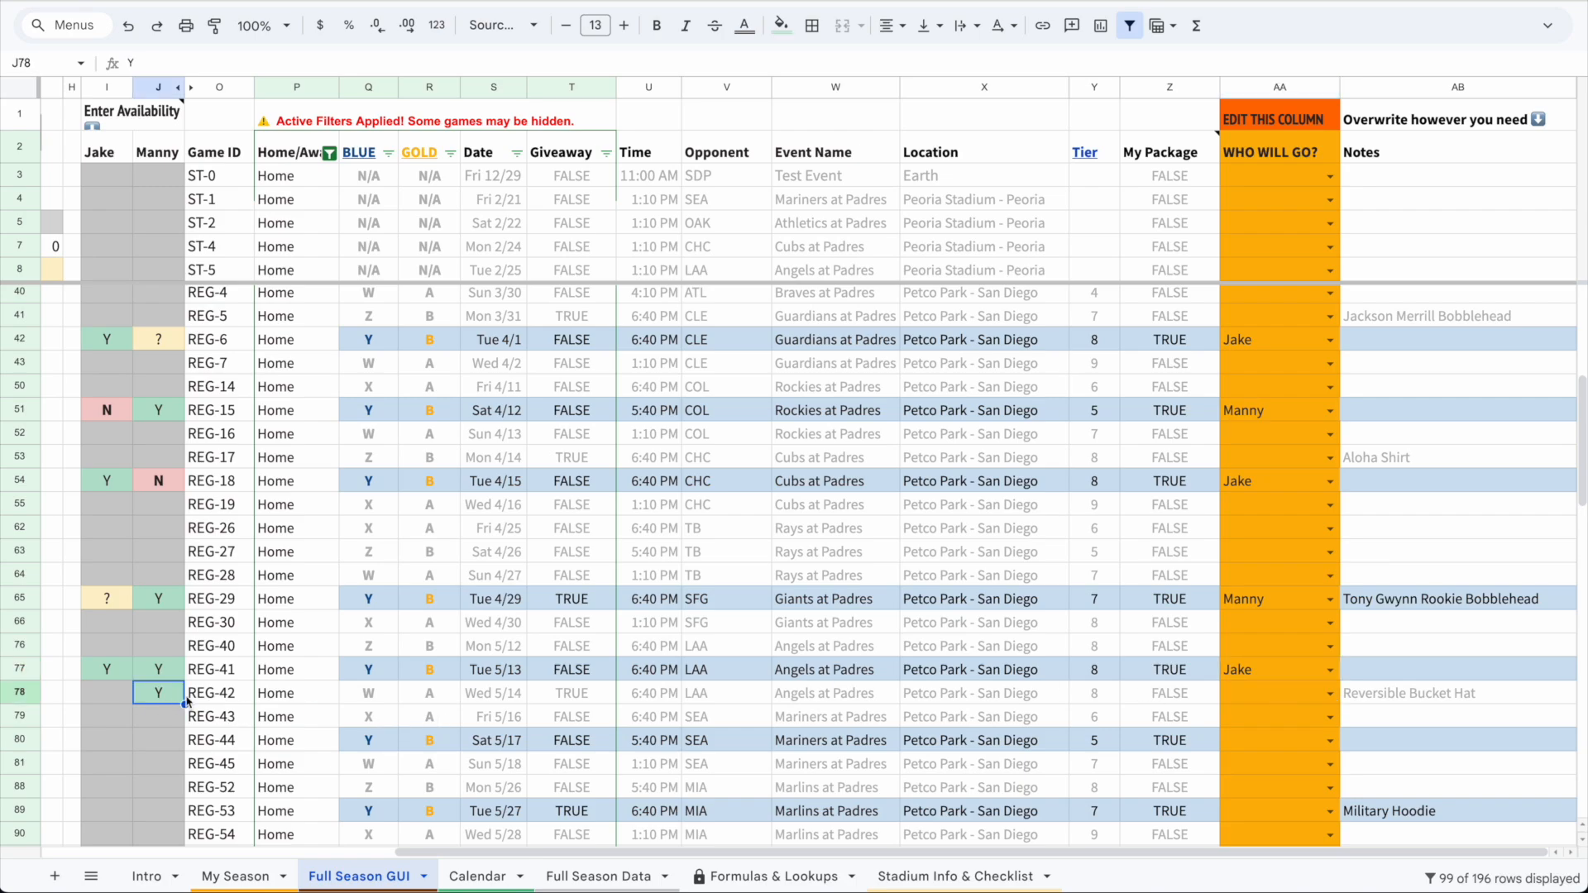
pyautogui.click(1329, 693)
pyautogui.click(1289, 745)
pyautogui.moveTo(1184, 701); pyautogui.dragTo(1277, 703)
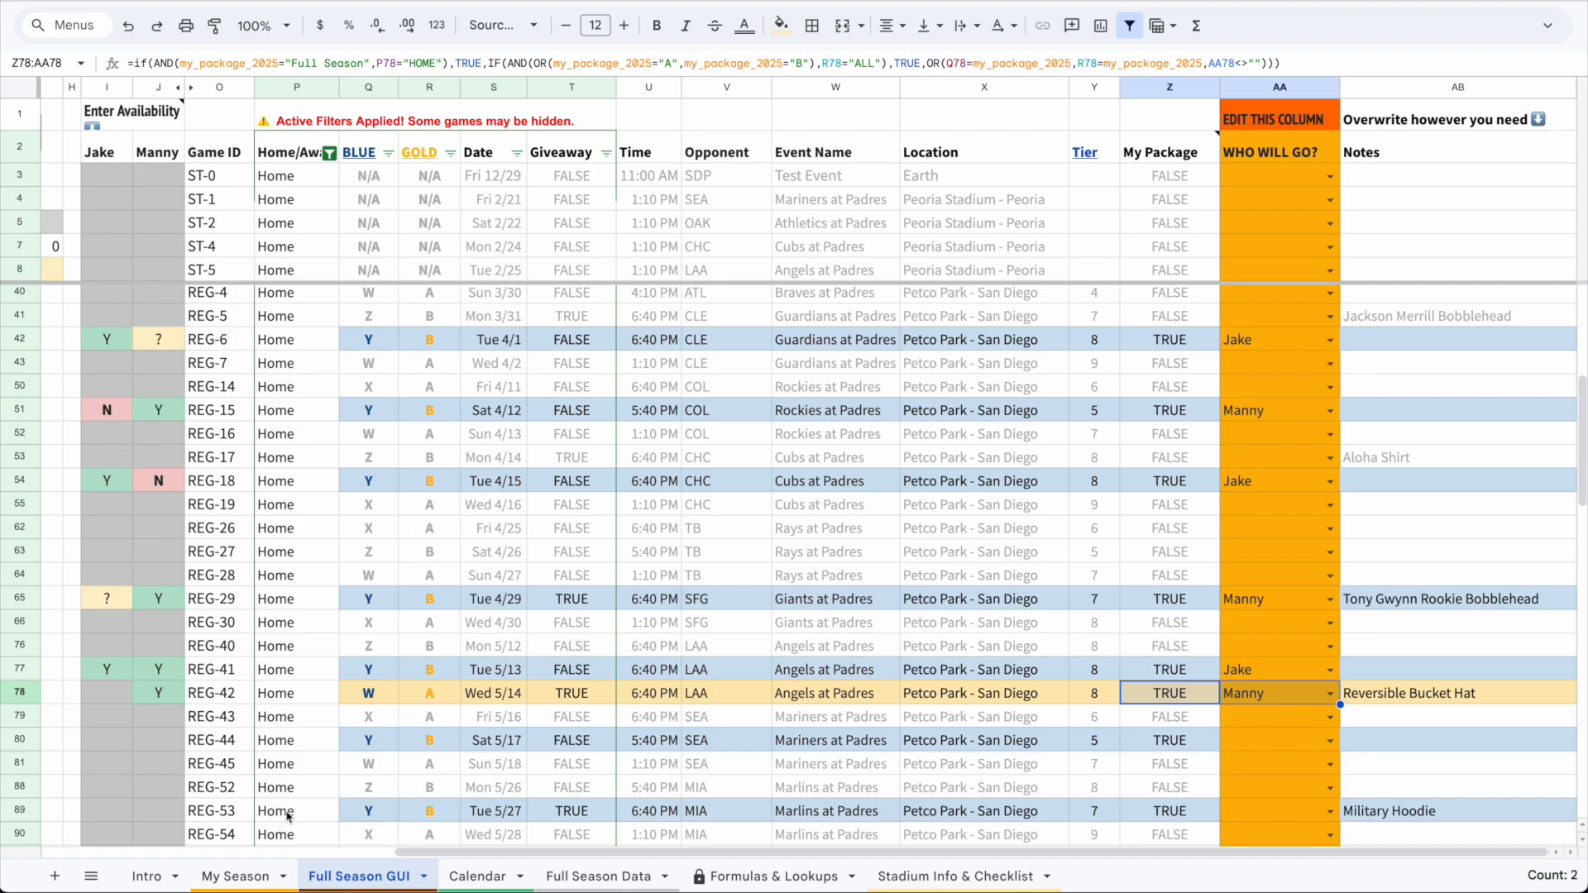
# View the My Season summary sheet and the Calendar sheet
pyautogui.click(240, 877)
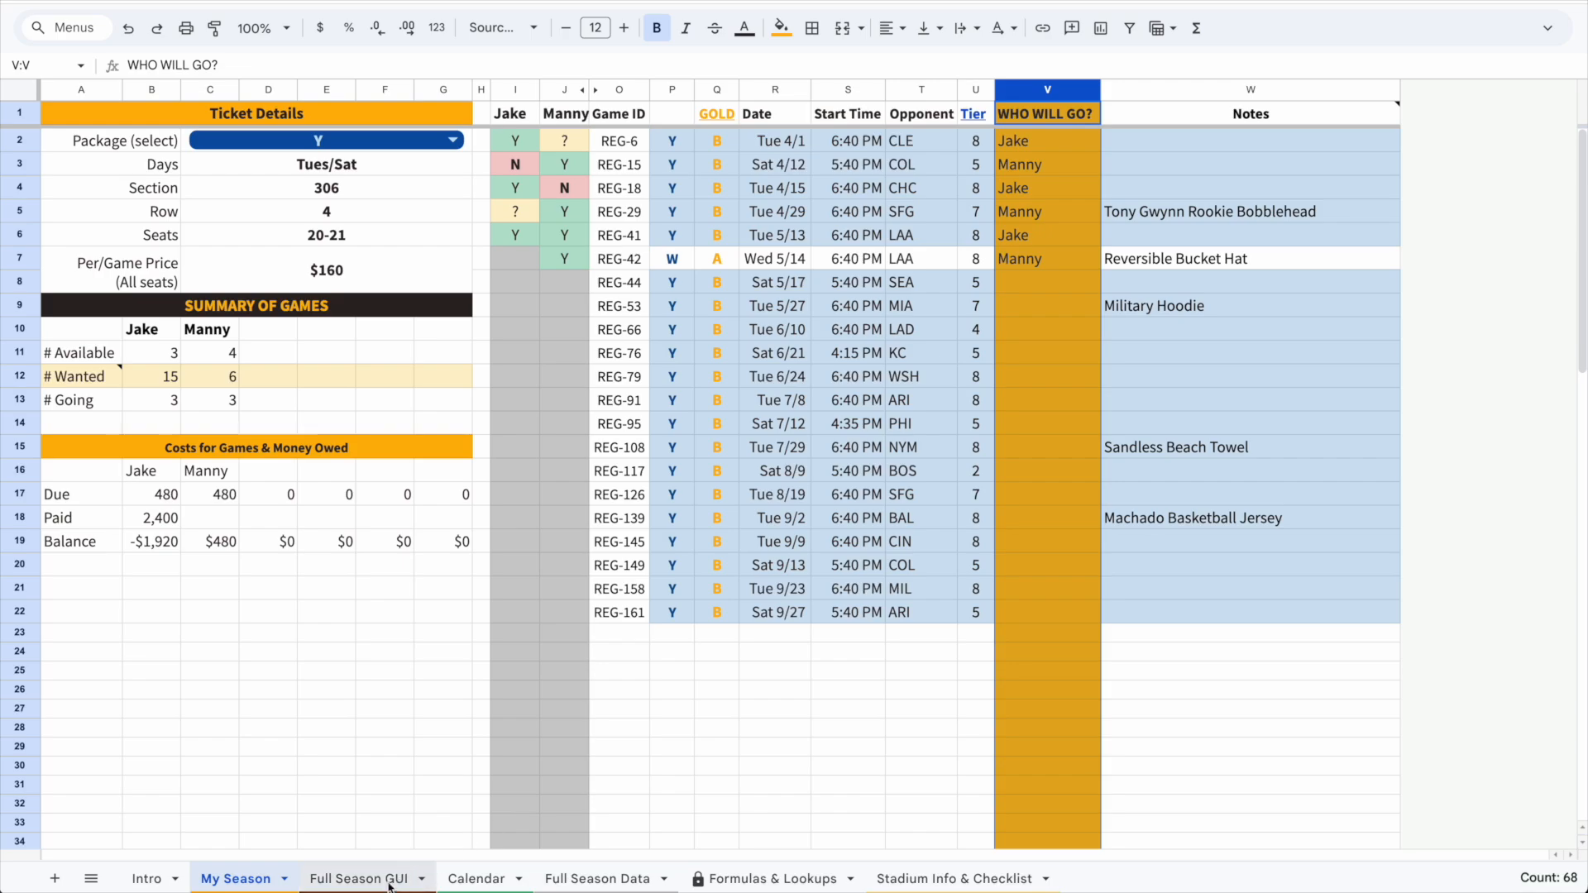
pyautogui.click(476, 878)
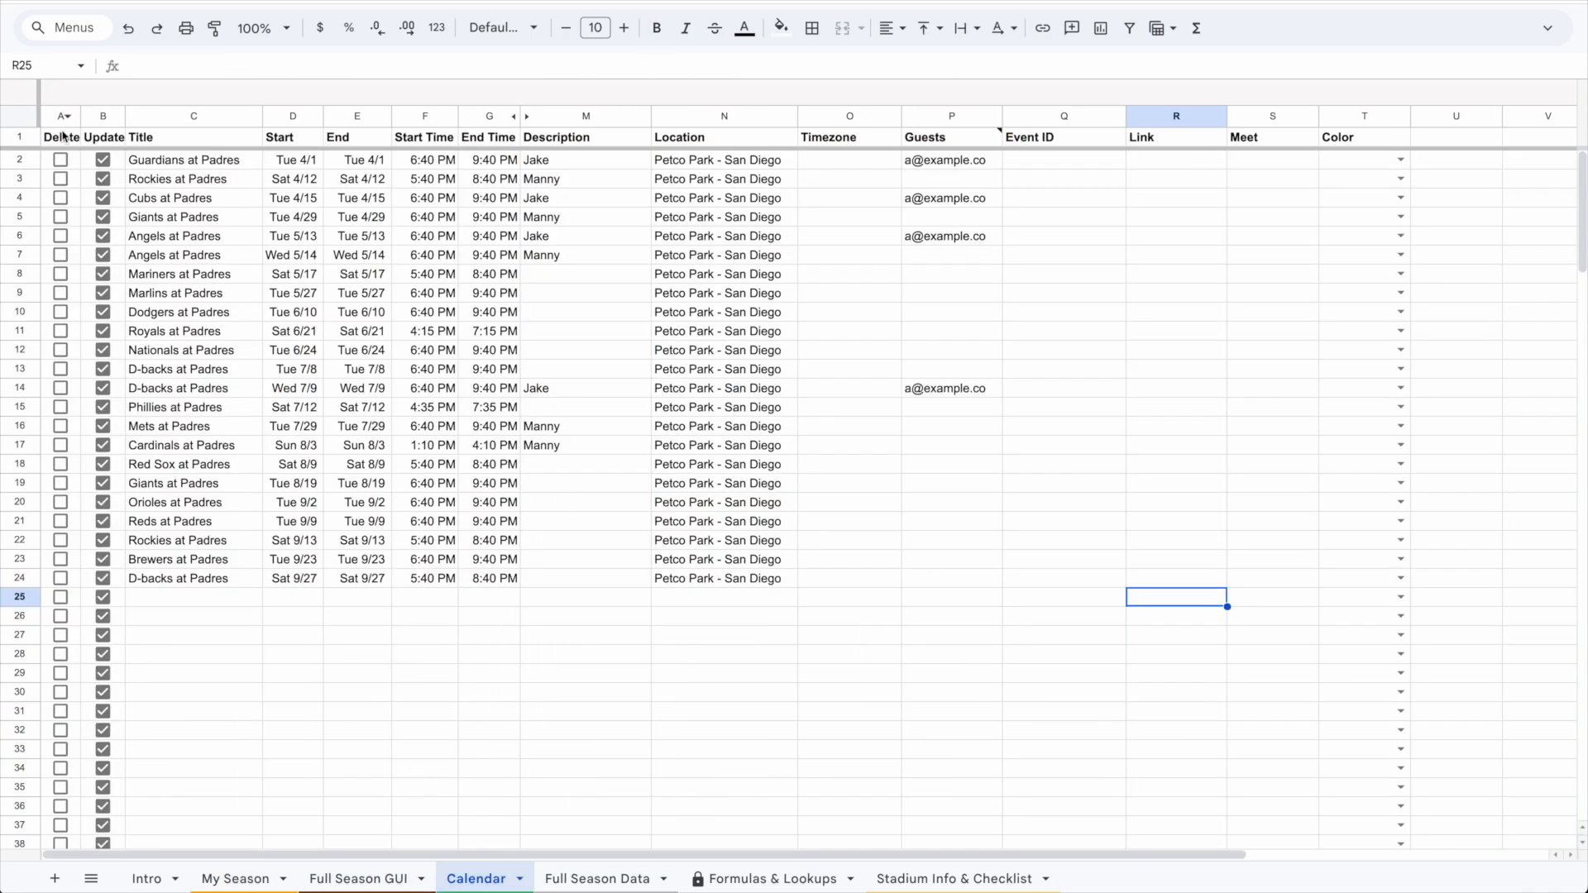
# Open Sheets2GCal's Configure Sheet and select the Padres Season Tickets calendar to link
pyautogui.click(1548, 29)
pyautogui.click(395, 46)
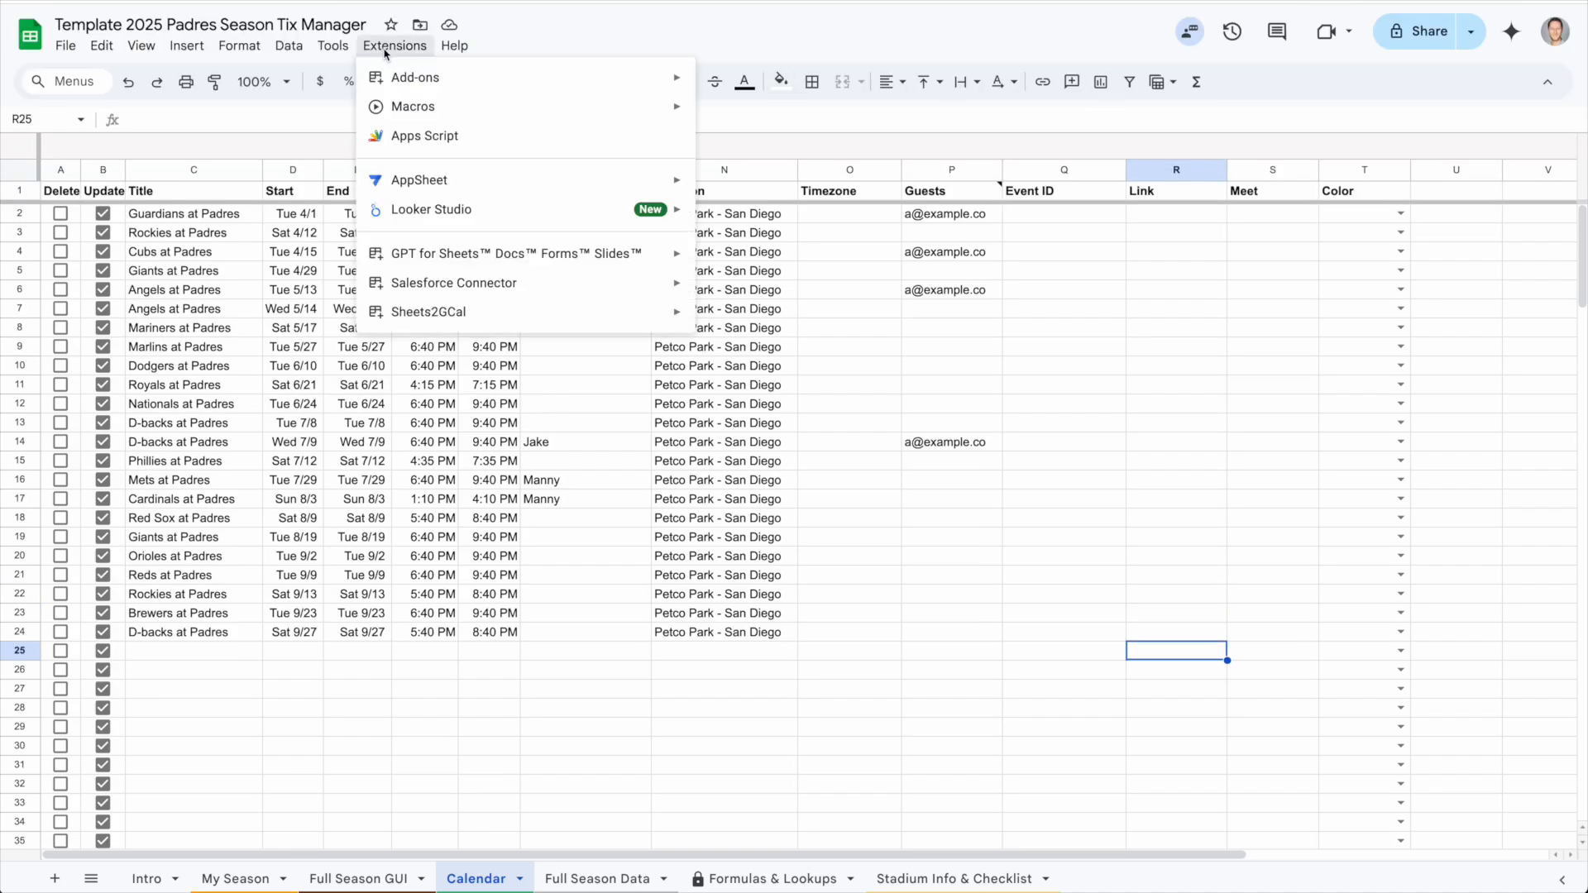
pyautogui.moveTo(624, 311)
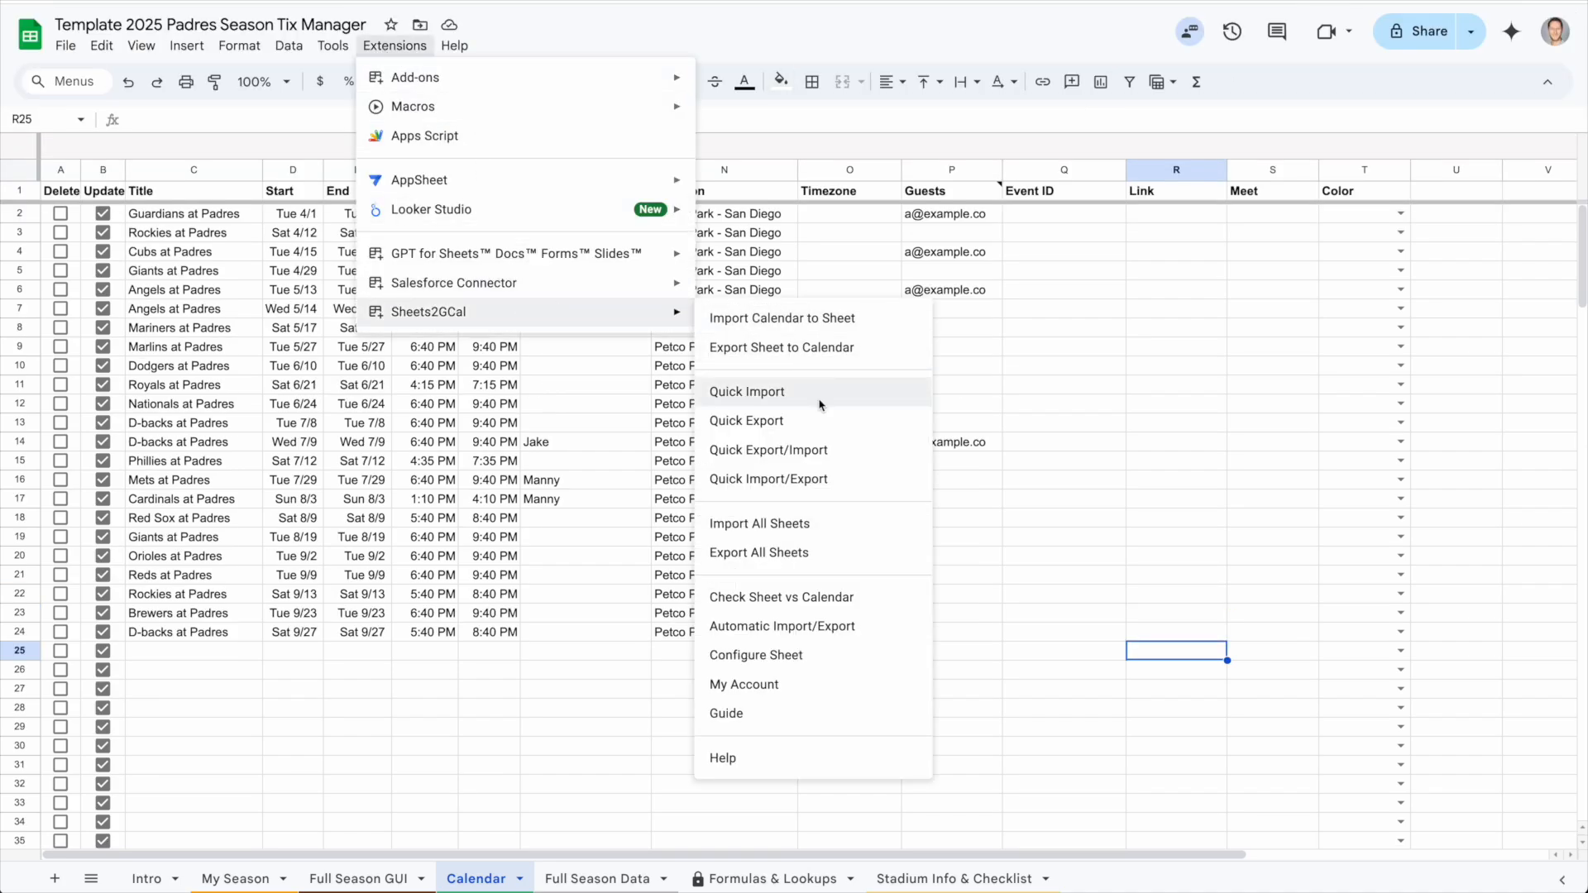
pyautogui.click(824, 651)
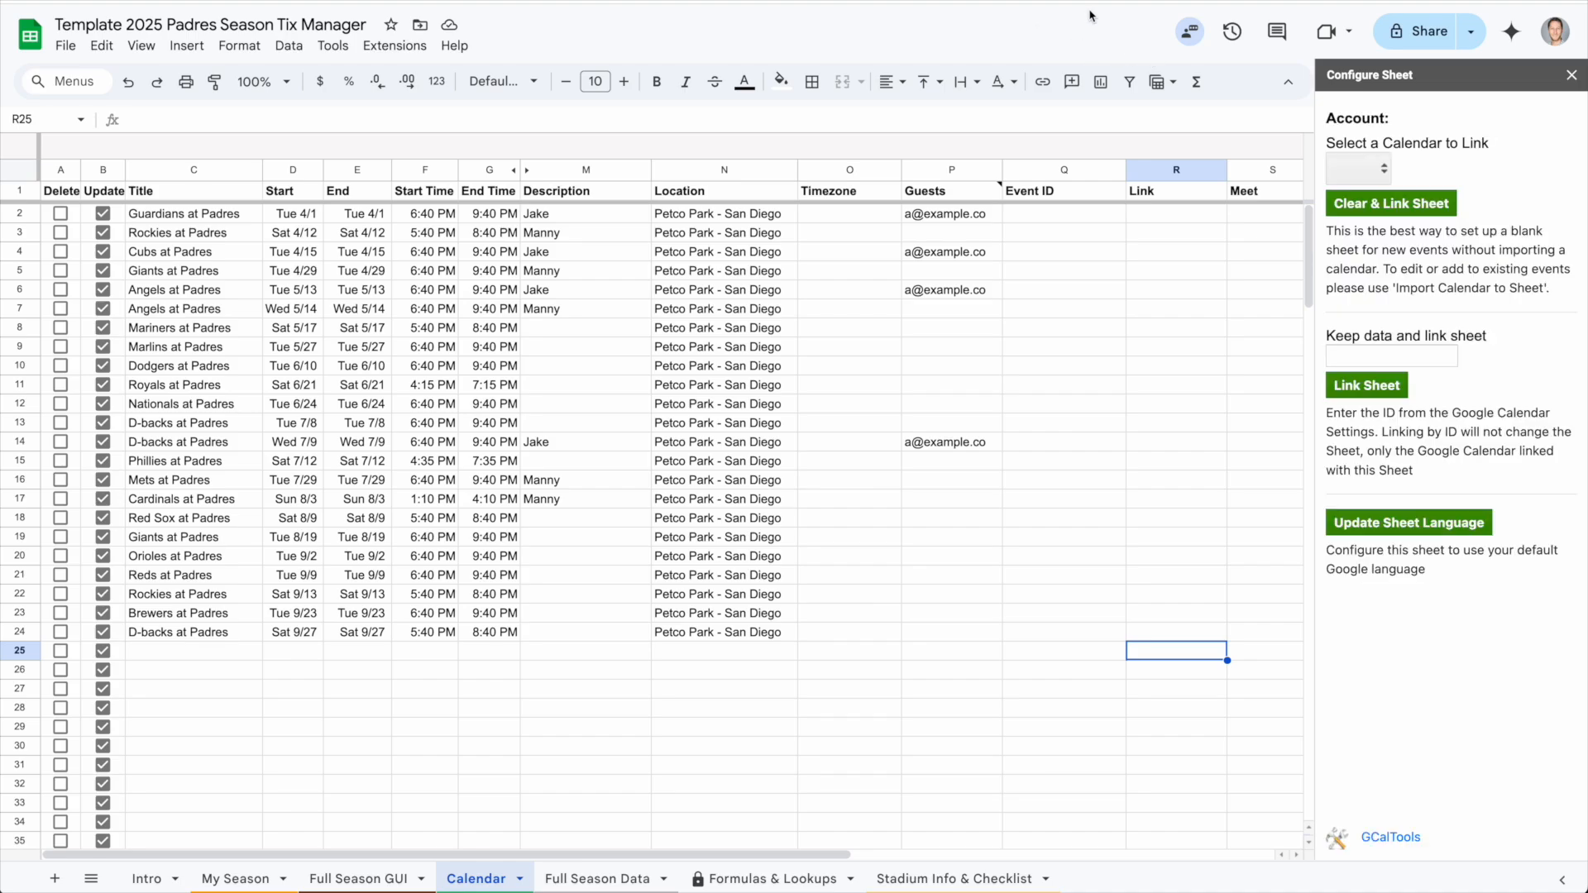
pyautogui.click(1381, 170)
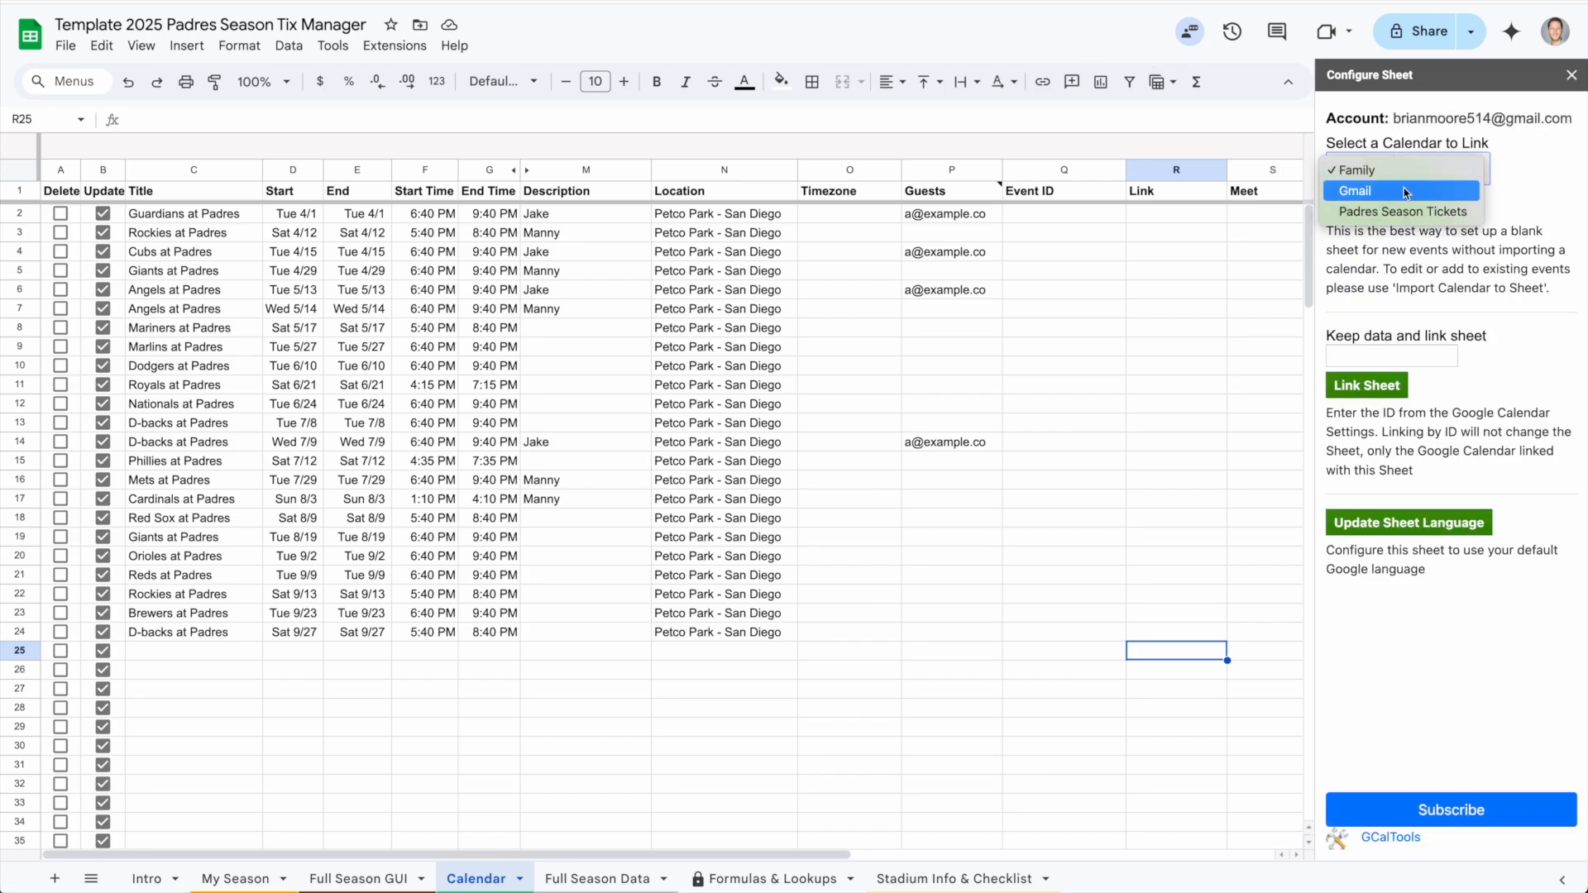
pyautogui.click(1437, 212)
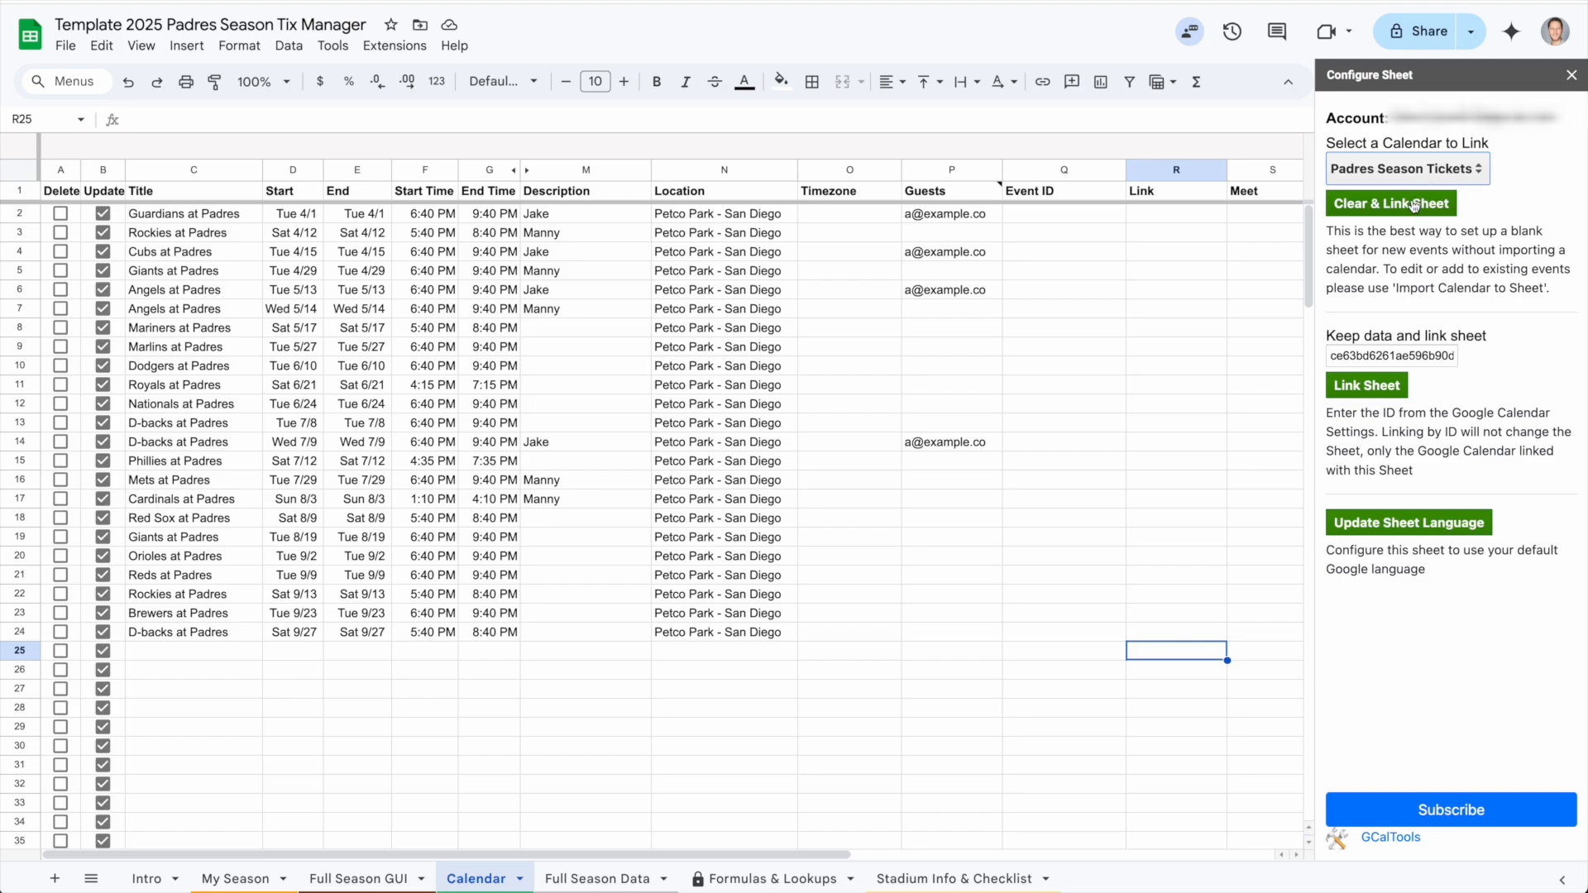
# Link the Calendar sheet to the Padres Season Tickets calendar while keeping its data, then close the panel
pyautogui.moveTo(1326, 331); pyautogui.dragTo(1489, 368)
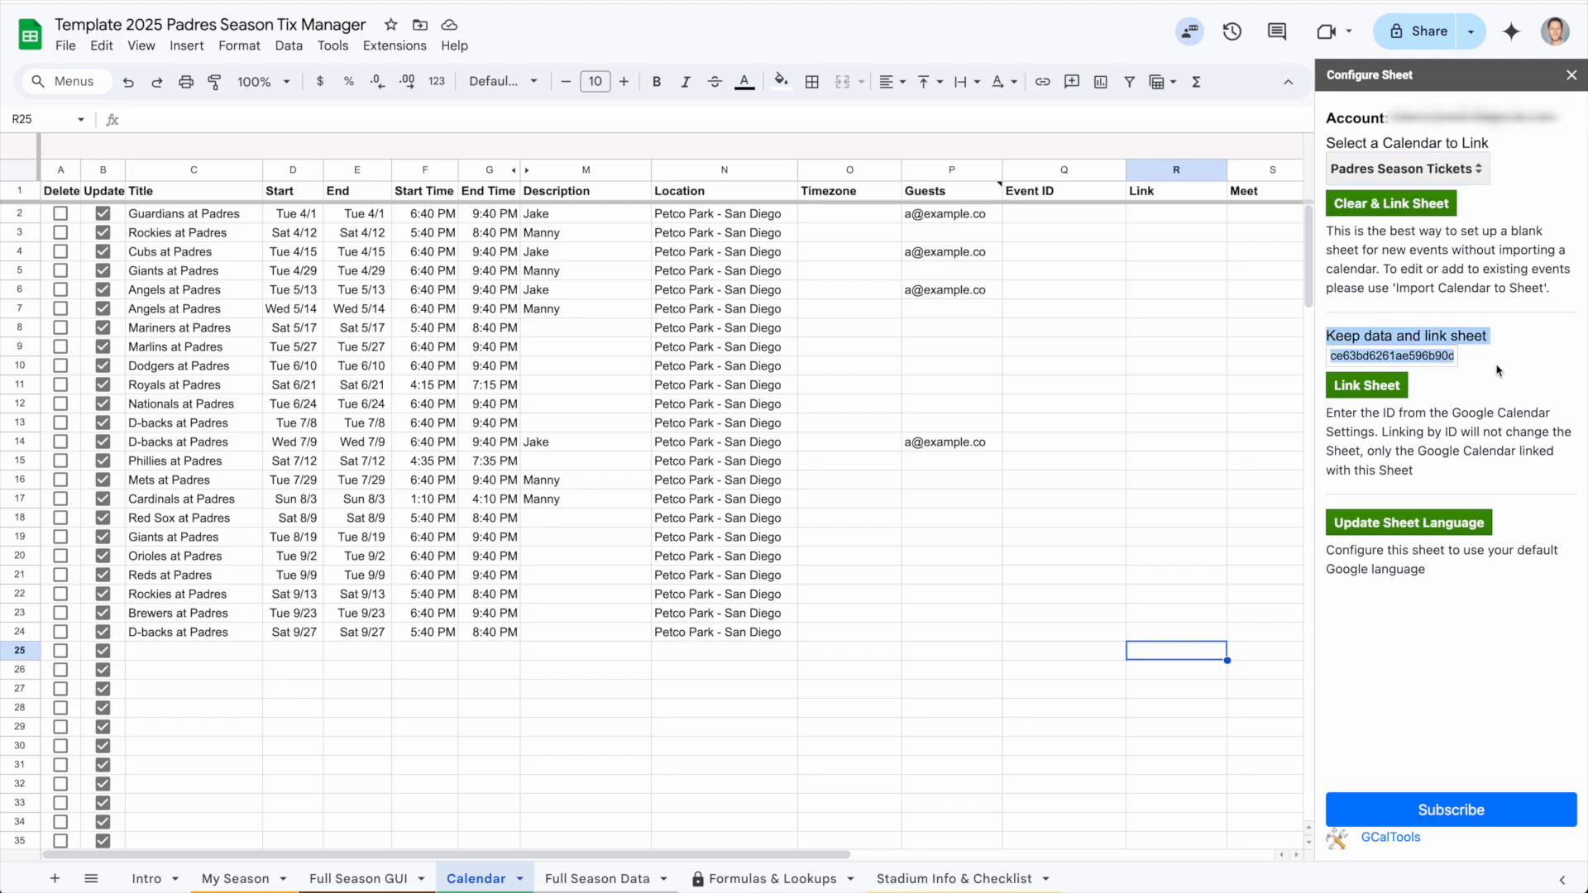
pyautogui.click(1479, 400)
pyautogui.click(1424, 173)
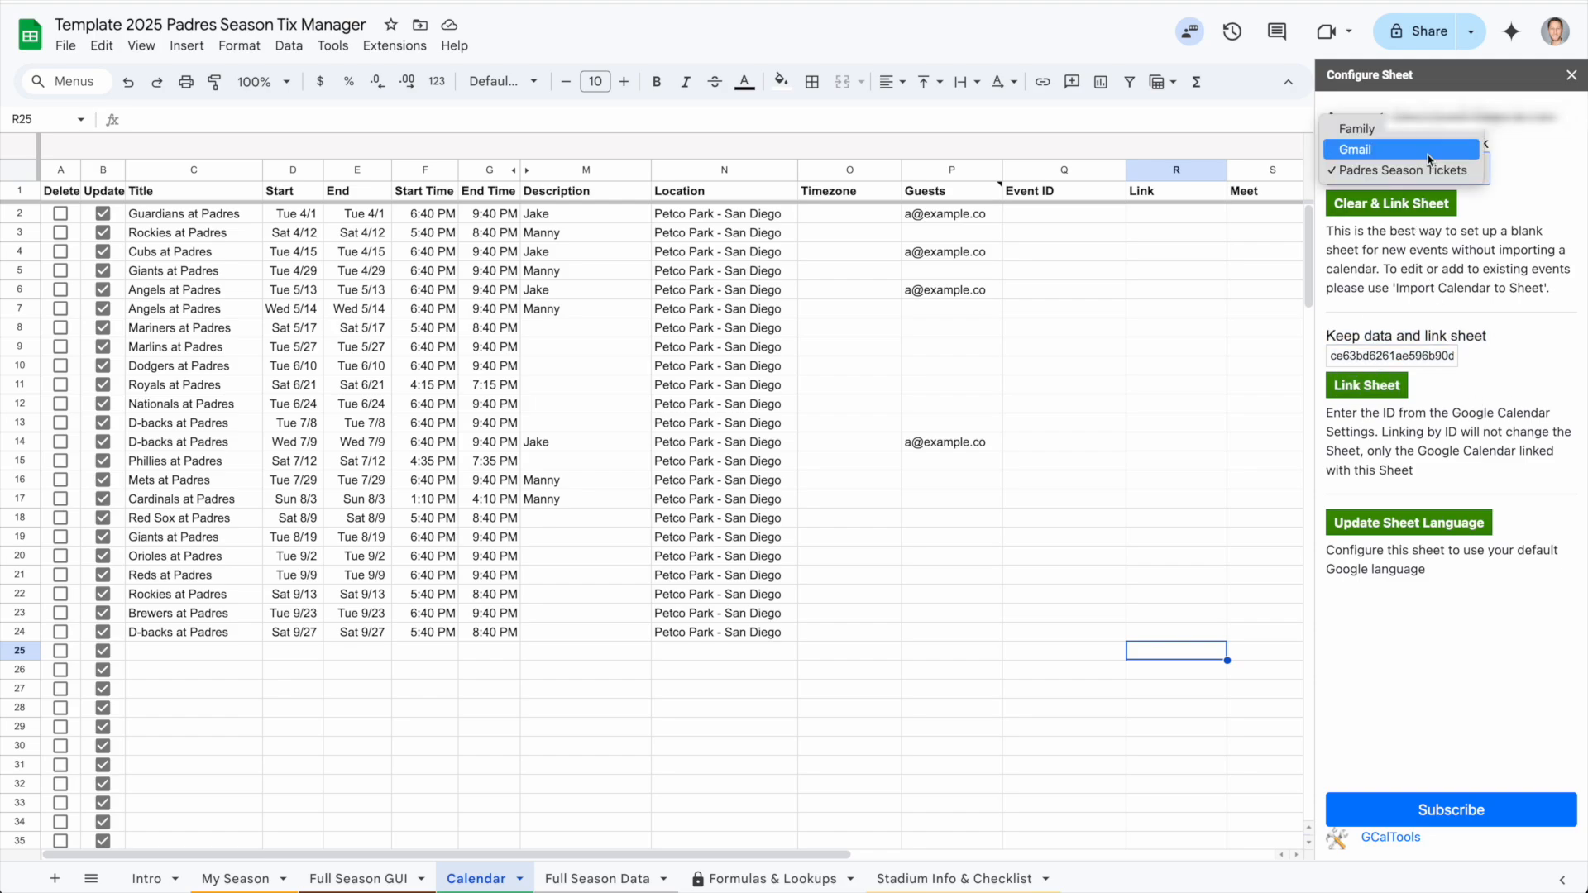
pyautogui.click(1455, 252)
pyautogui.click(1419, 358)
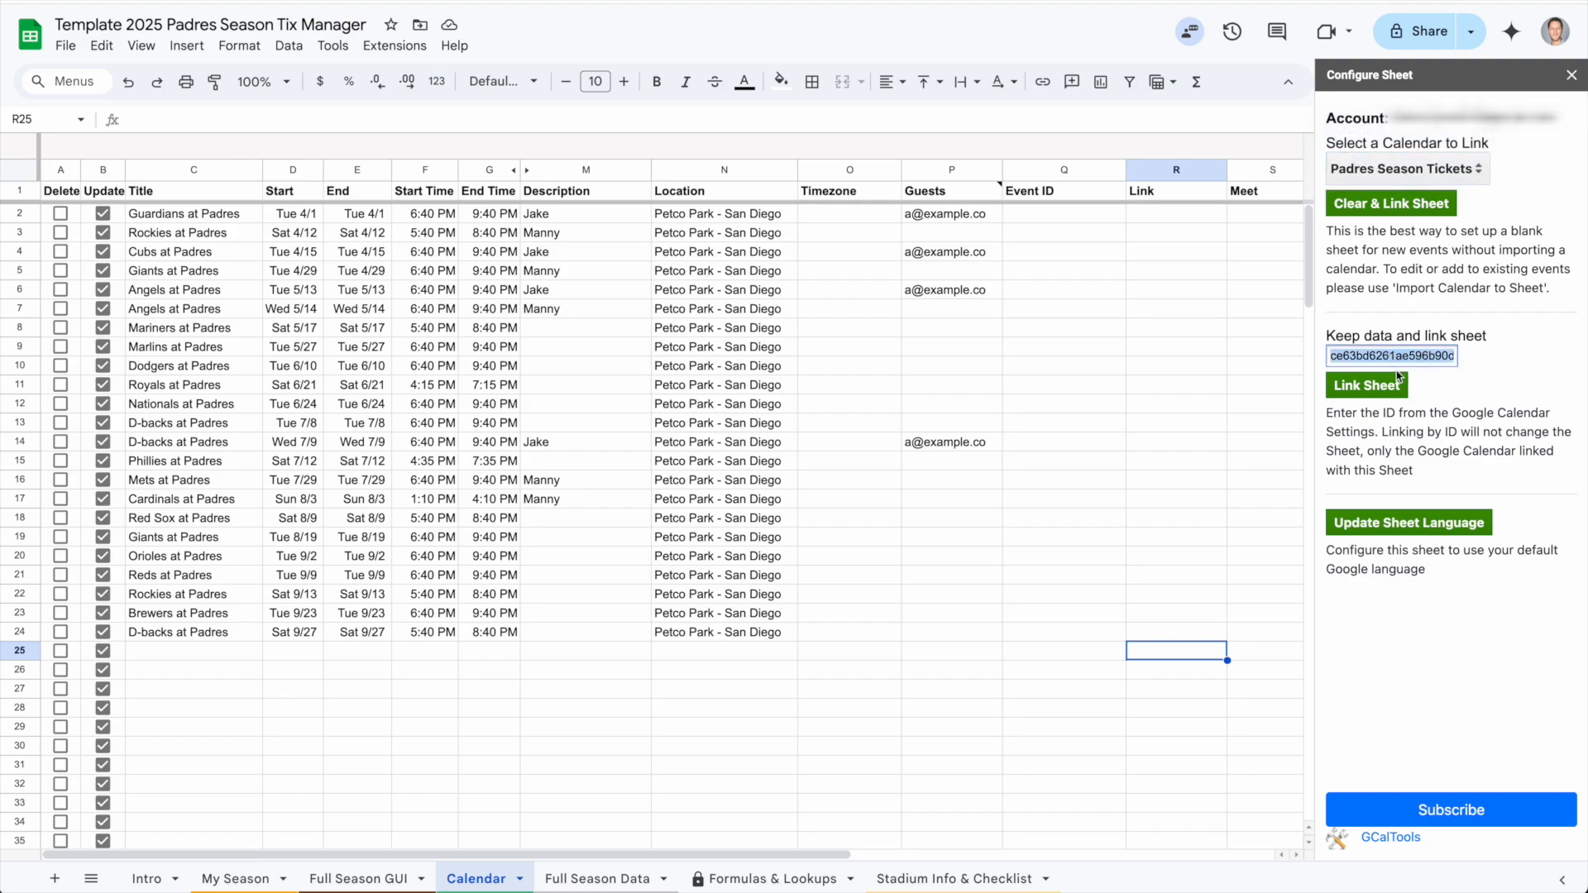
pyautogui.click(1432, 406)
pyautogui.click(1382, 387)
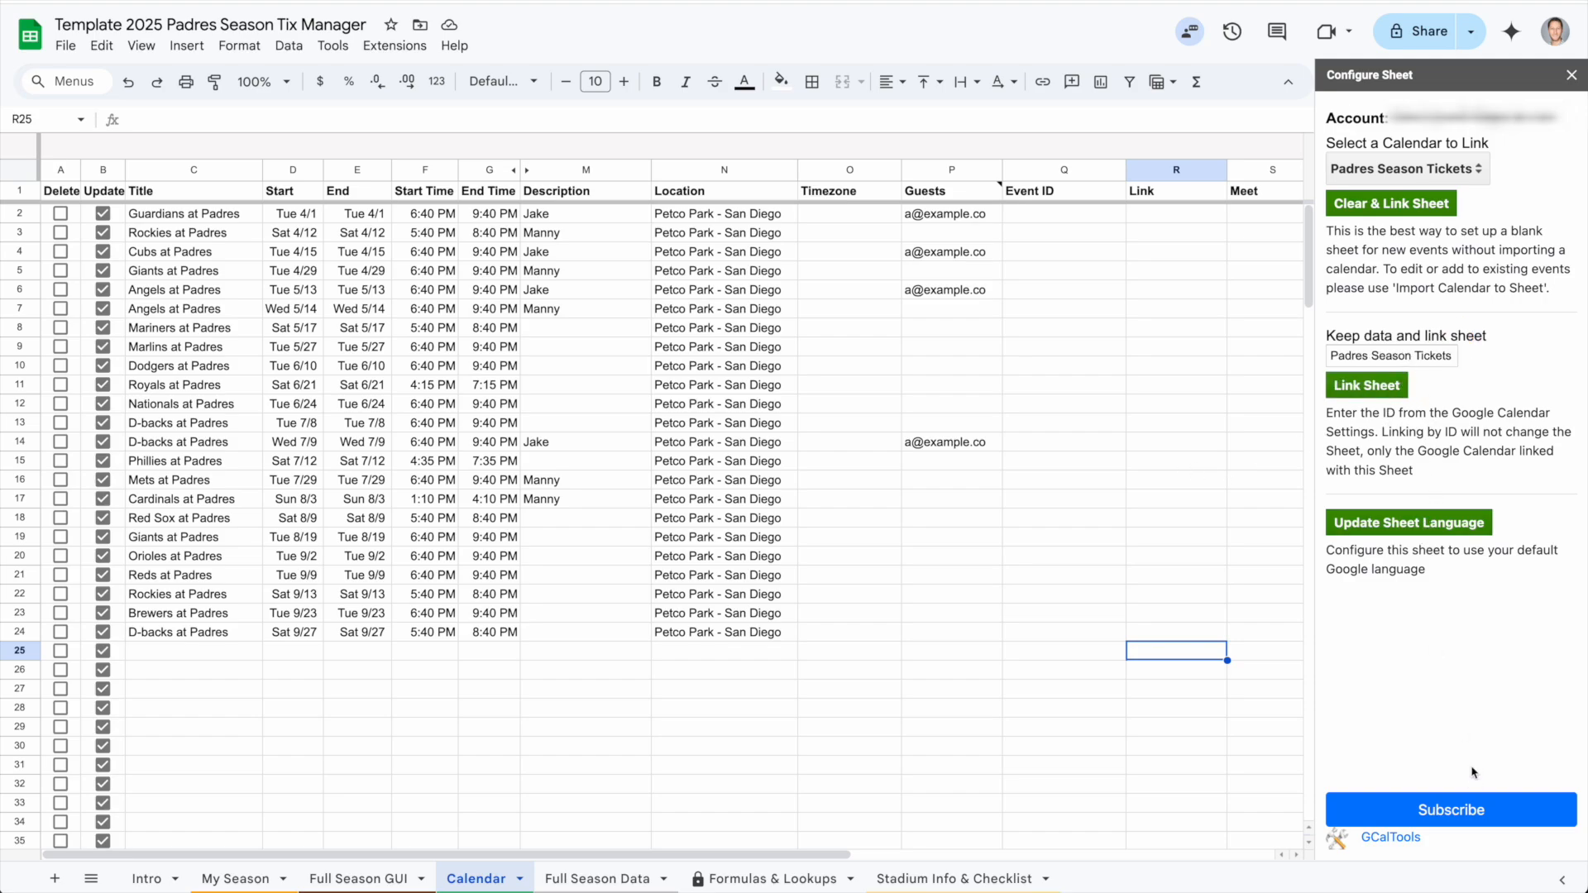
pyautogui.click(1478, 176)
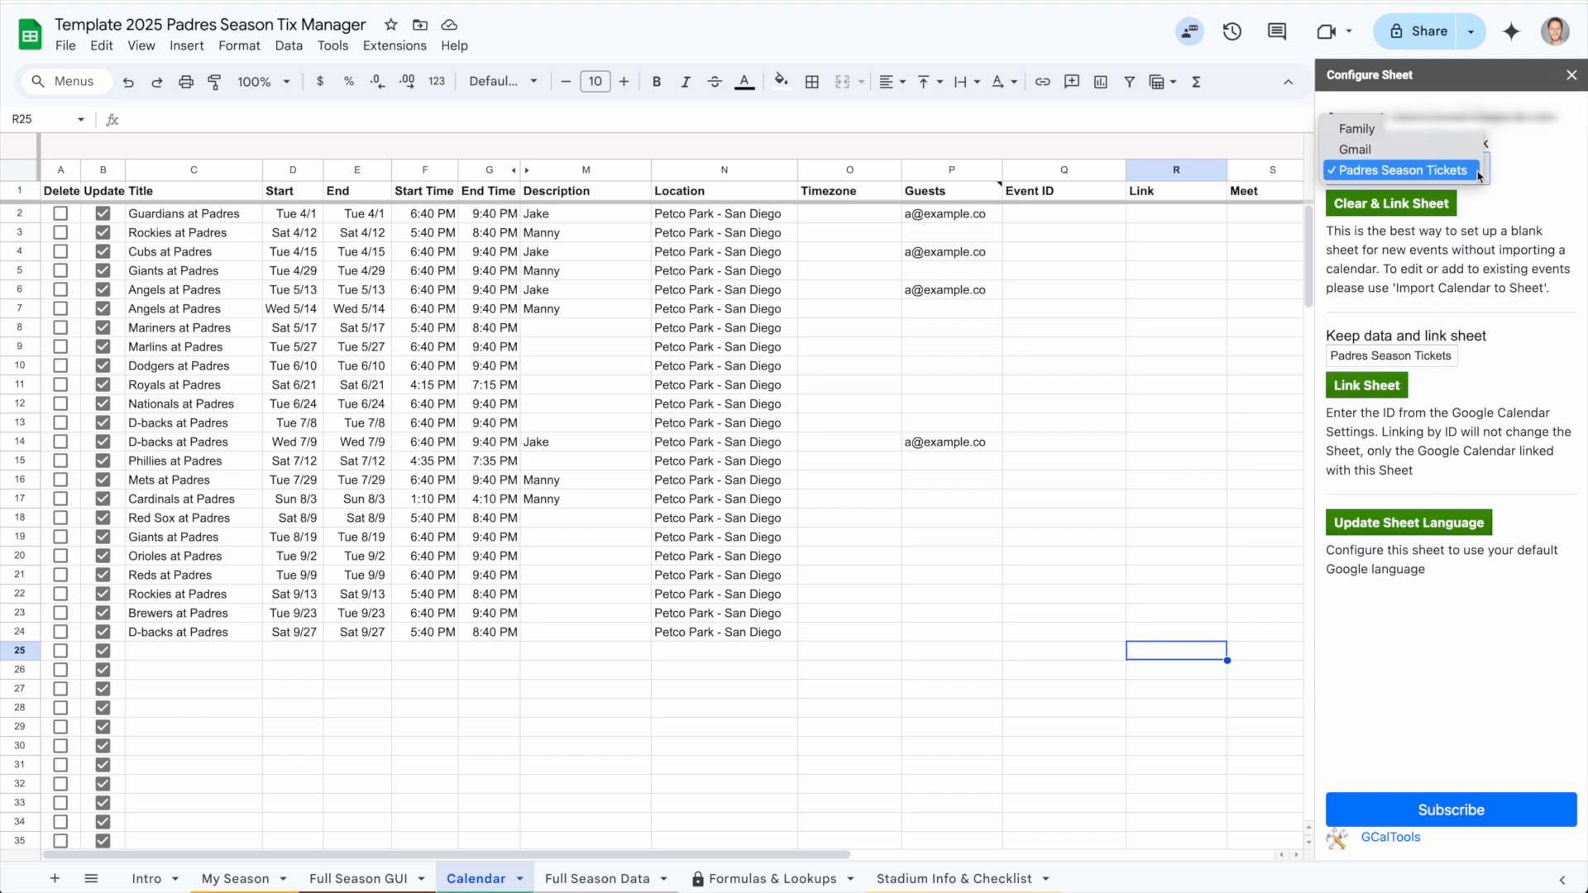
pyautogui.click(1478, 169)
pyautogui.click(1572, 73)
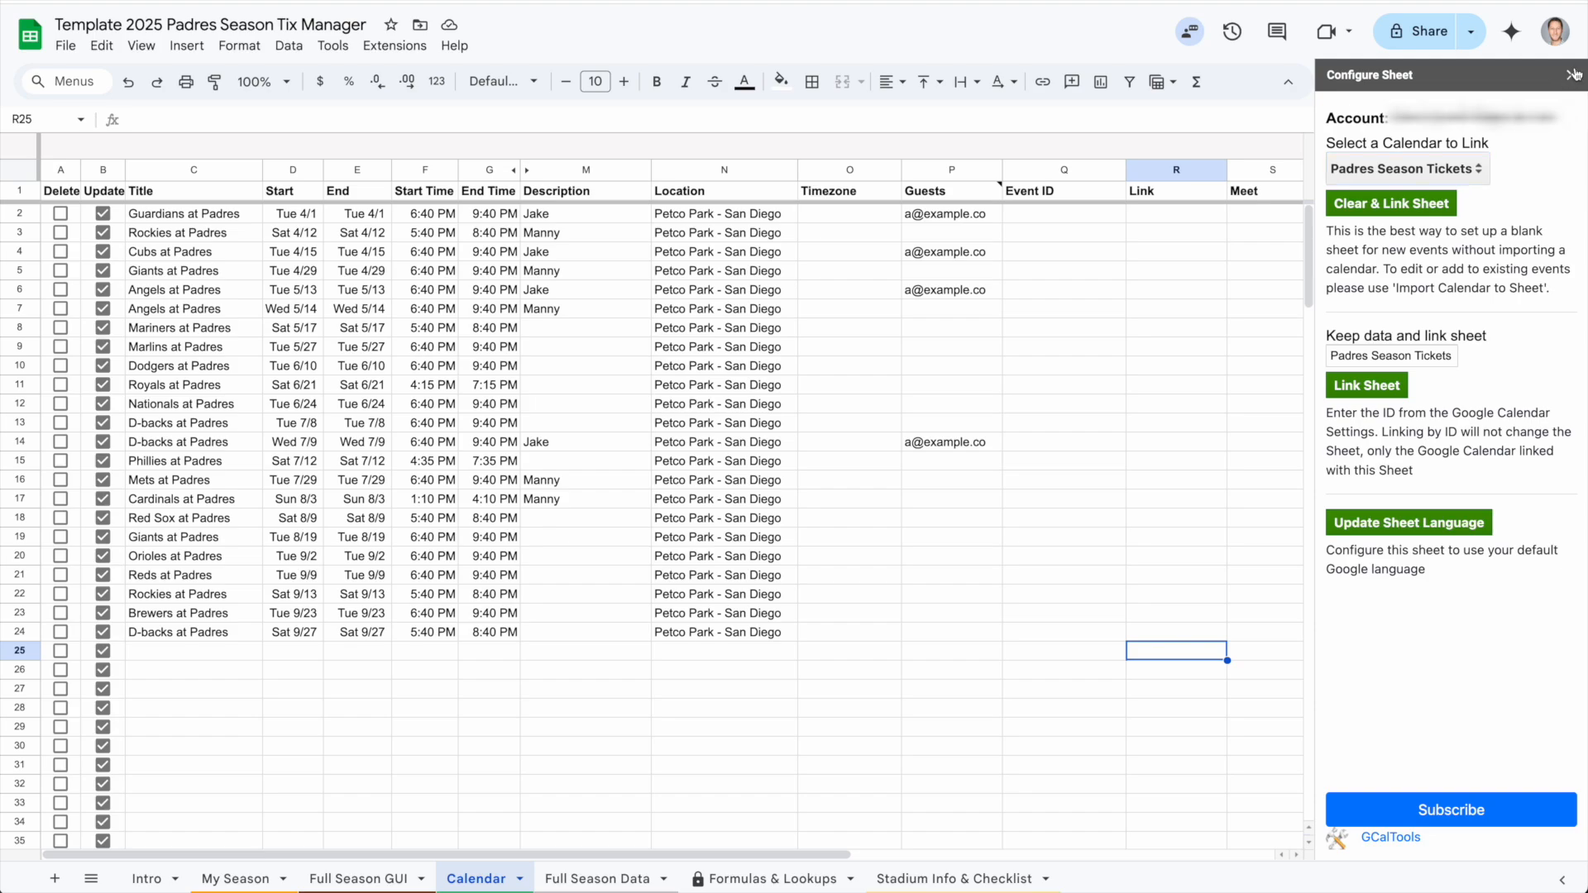
# Export the Calendar sheet's games to the Padres Season Tickets calendar with Sheets2GCal
pyautogui.click(389, 45)
pyautogui.moveTo(673, 323)
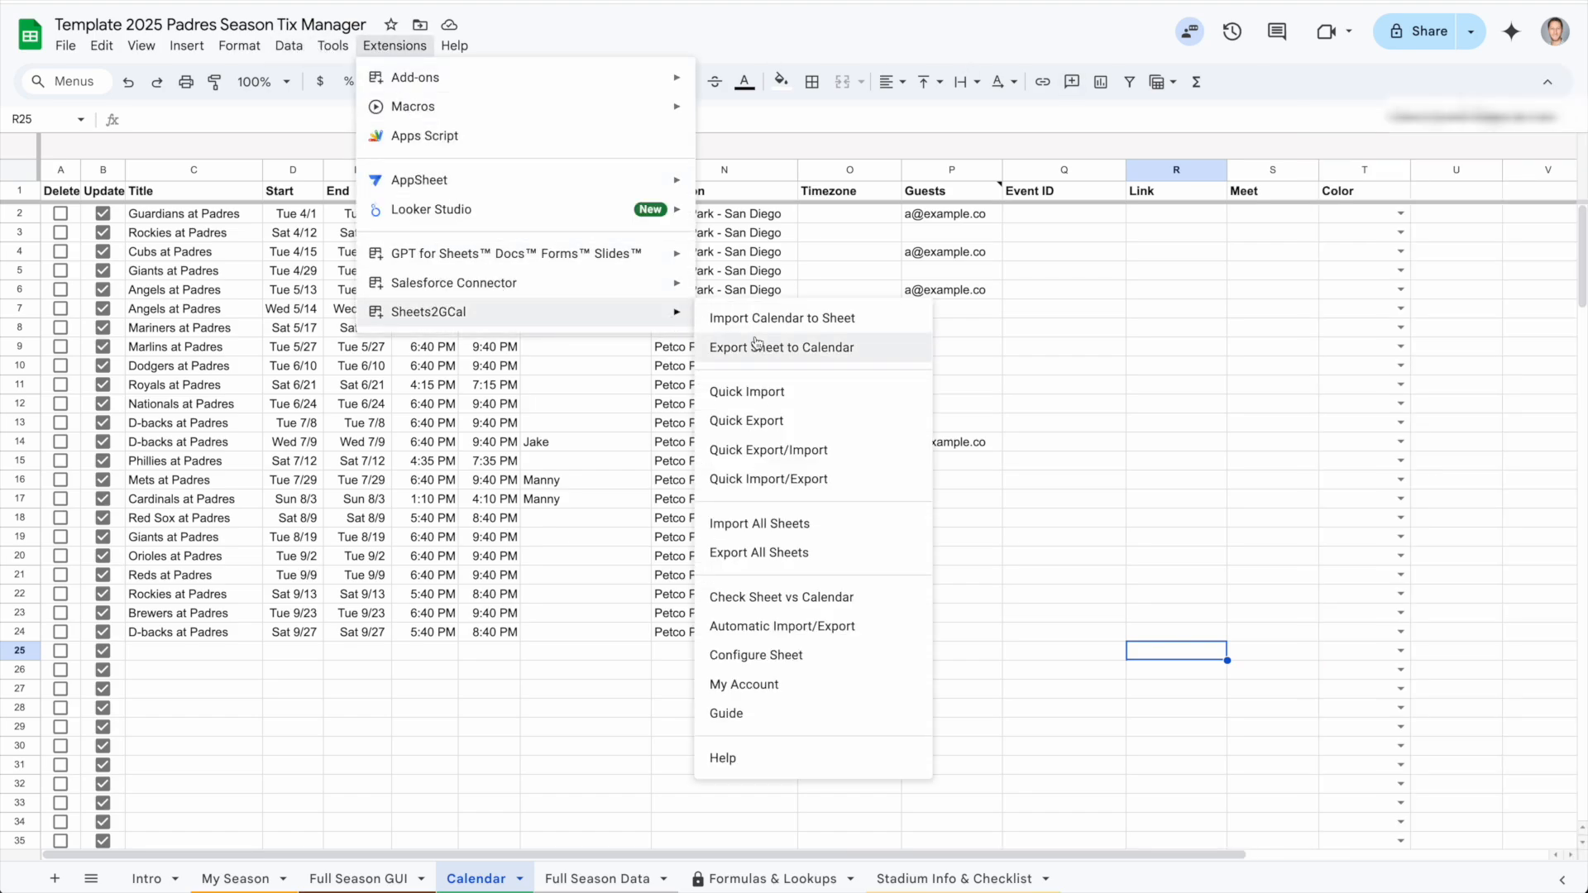
pyautogui.click(865, 357)
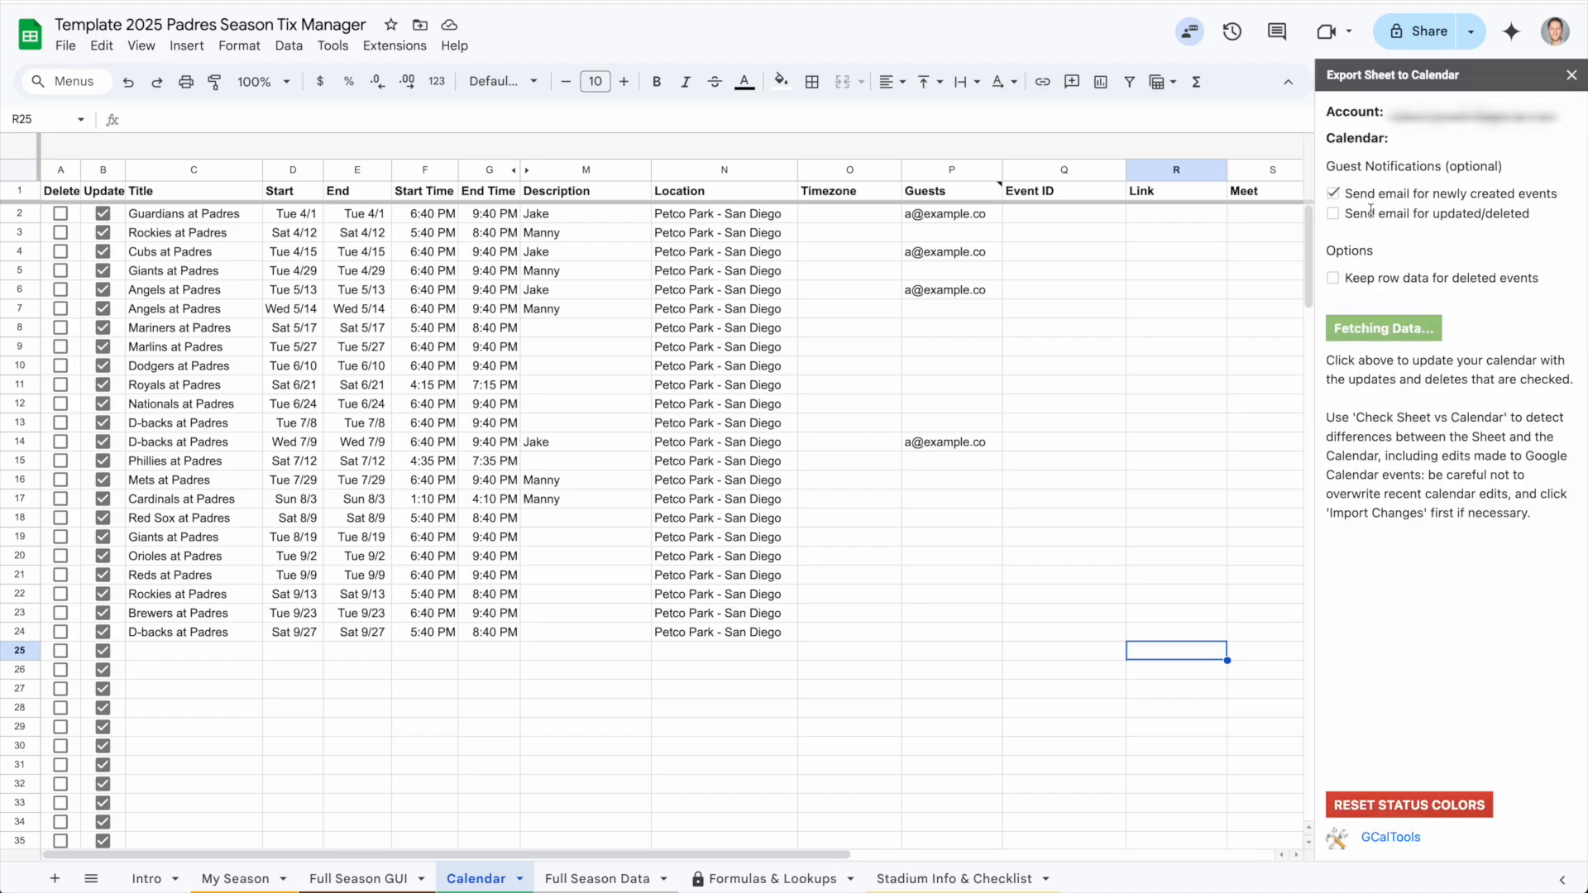
pyautogui.moveTo(984, 214); pyautogui.dragTo(982, 448)
pyautogui.moveTo(1412, 193); pyautogui.dragTo(1560, 196)
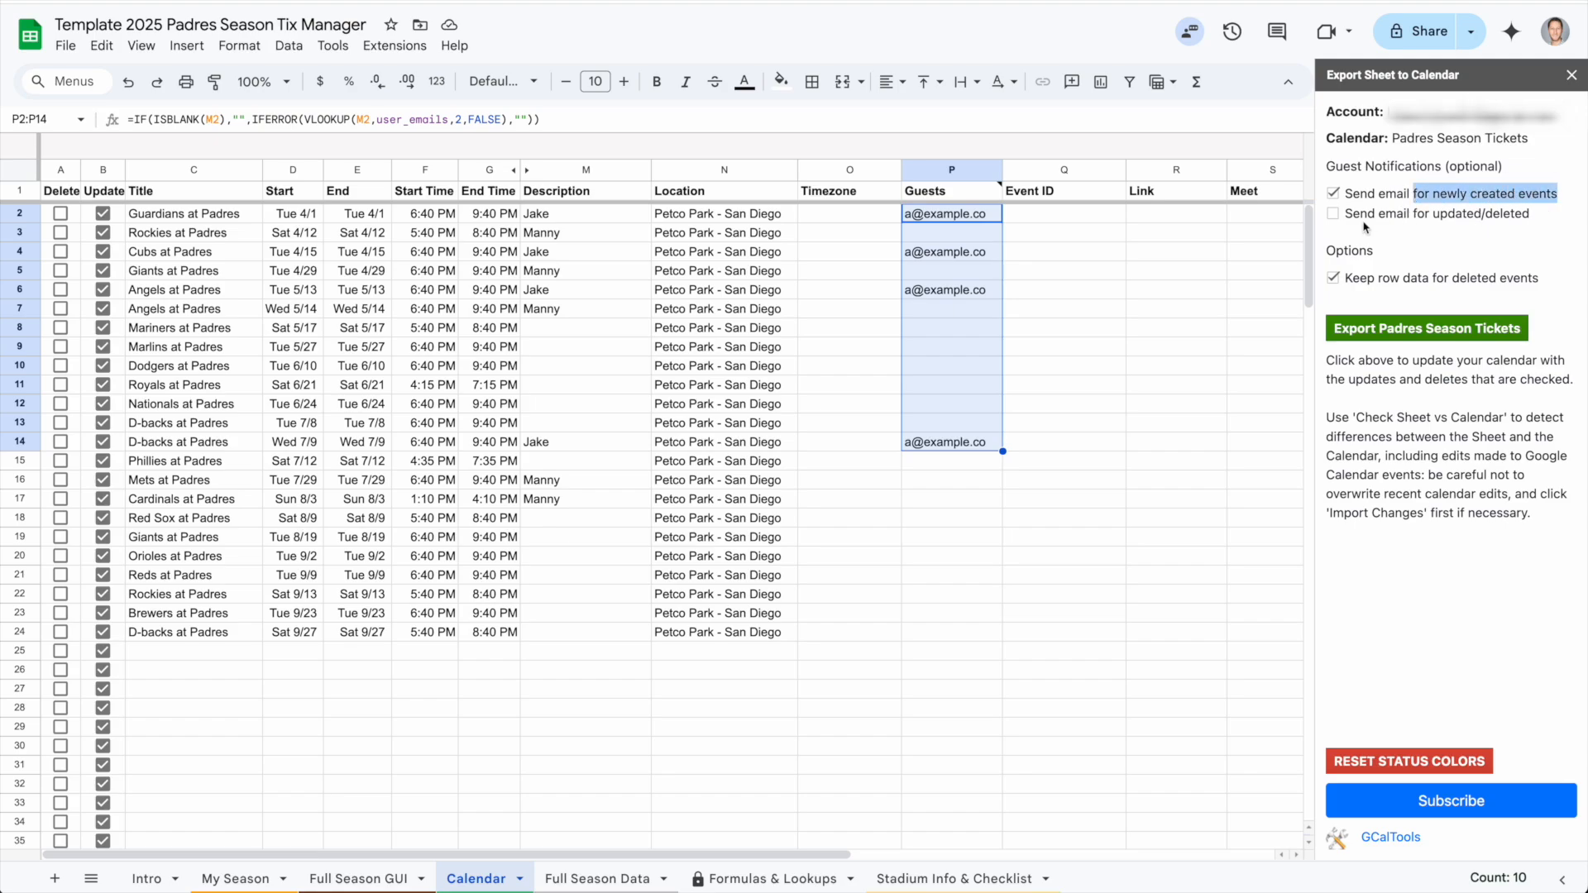
pyautogui.click(1333, 215)
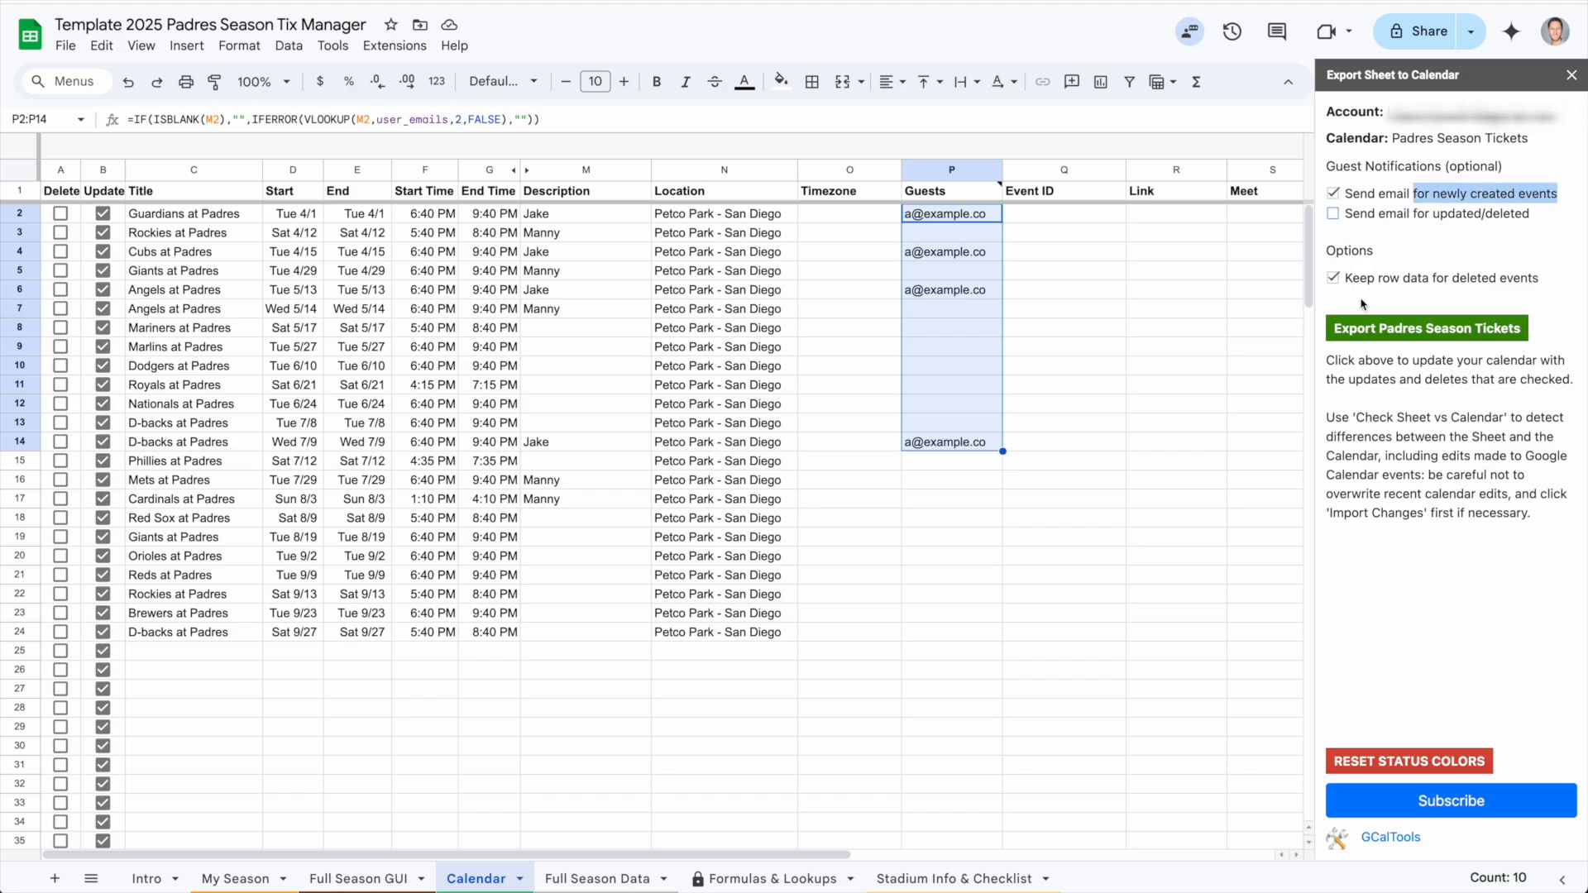
pyautogui.click(1449, 338)
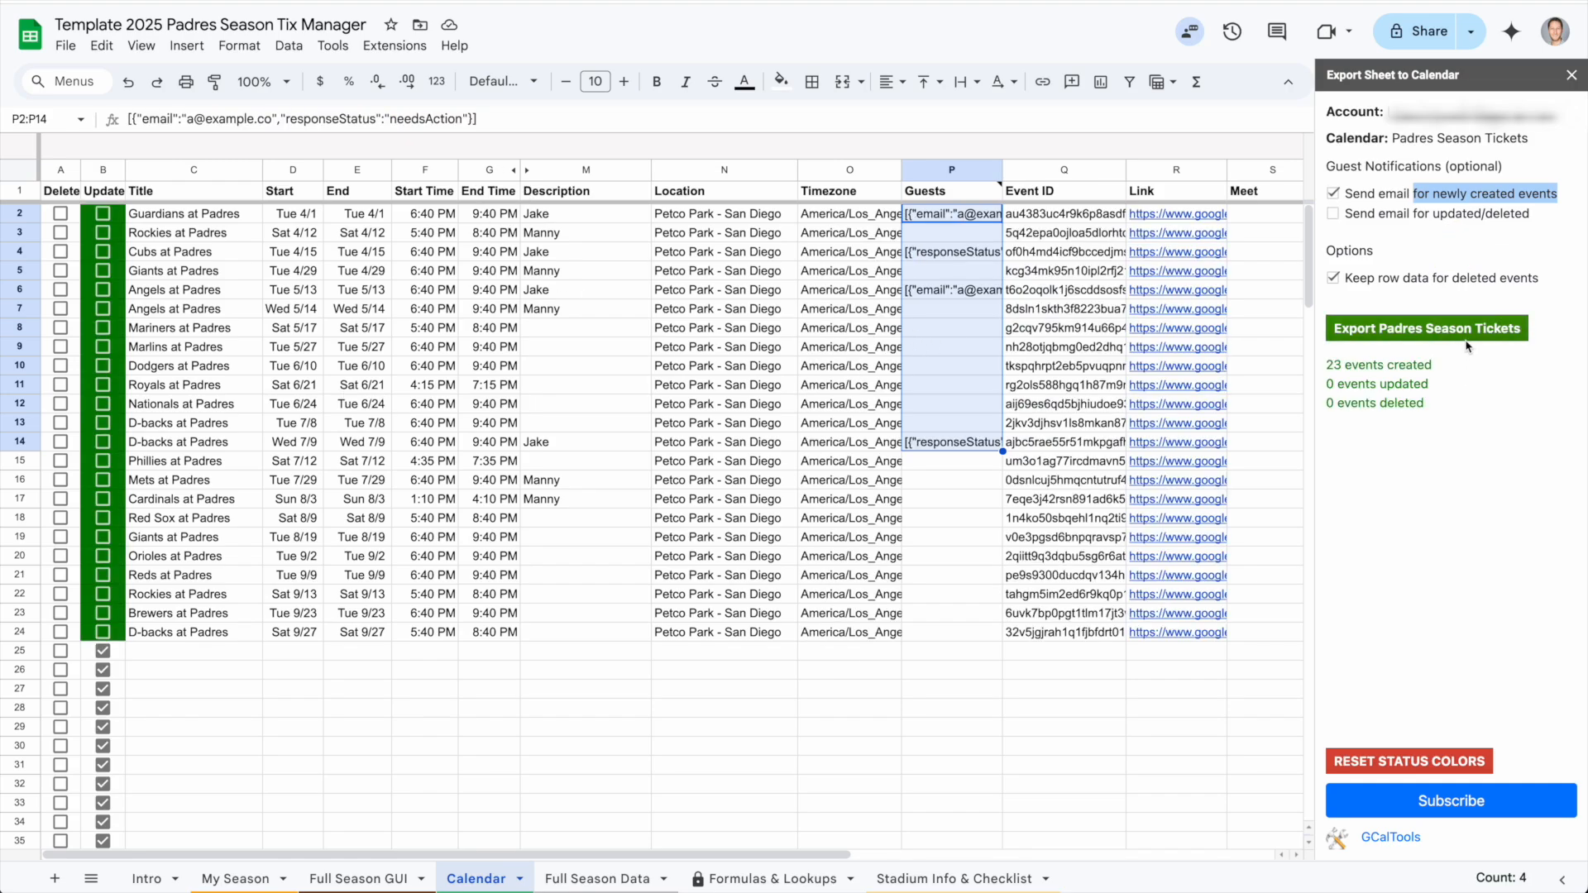
# Widen the Guests column of the Calendar sheet
pyautogui.moveTo(1441, 368); pyautogui.dragTo(1323, 366)
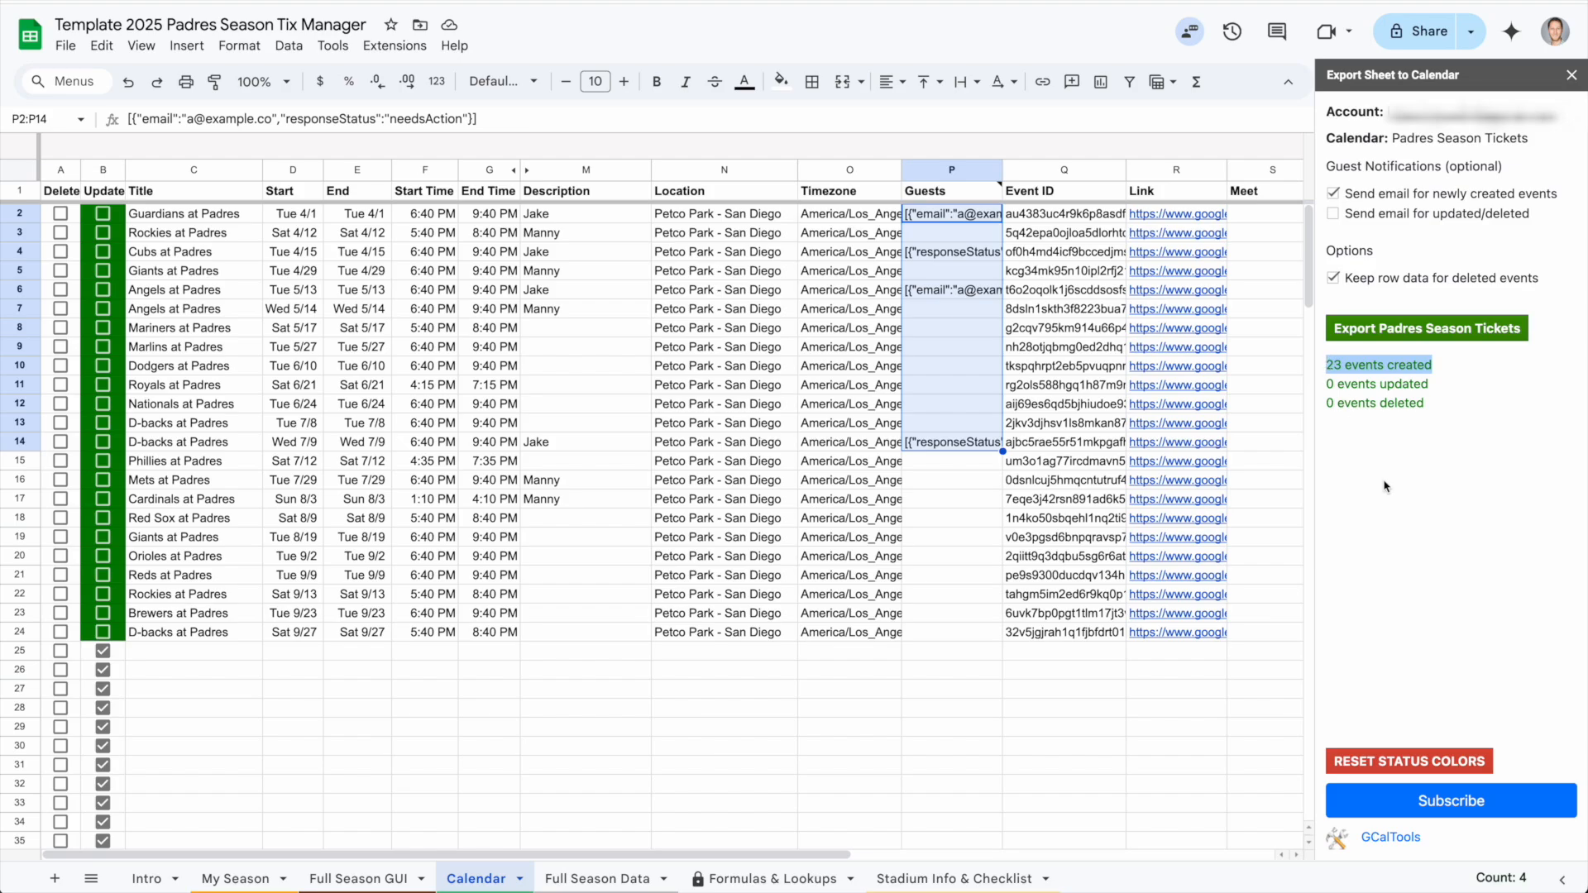
pyautogui.moveTo(1003, 168); pyautogui.dragTo(1047, 180)
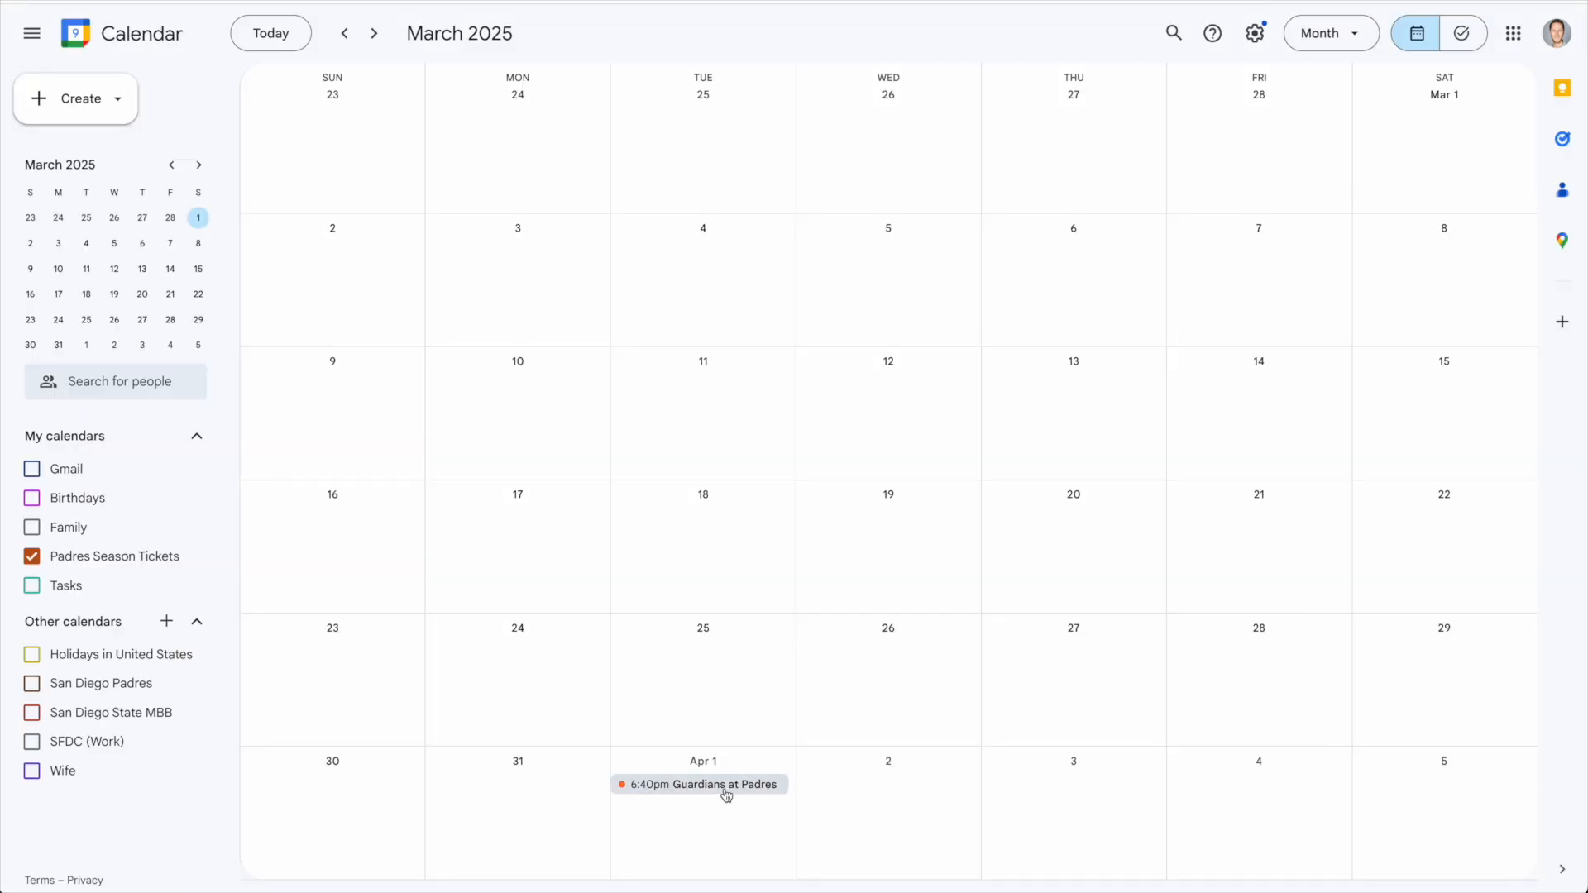
# Switch to Google Calendar and inspect the Apr 1 Guardians at Padres event's location, guest and description
pyautogui.click(726, 786)
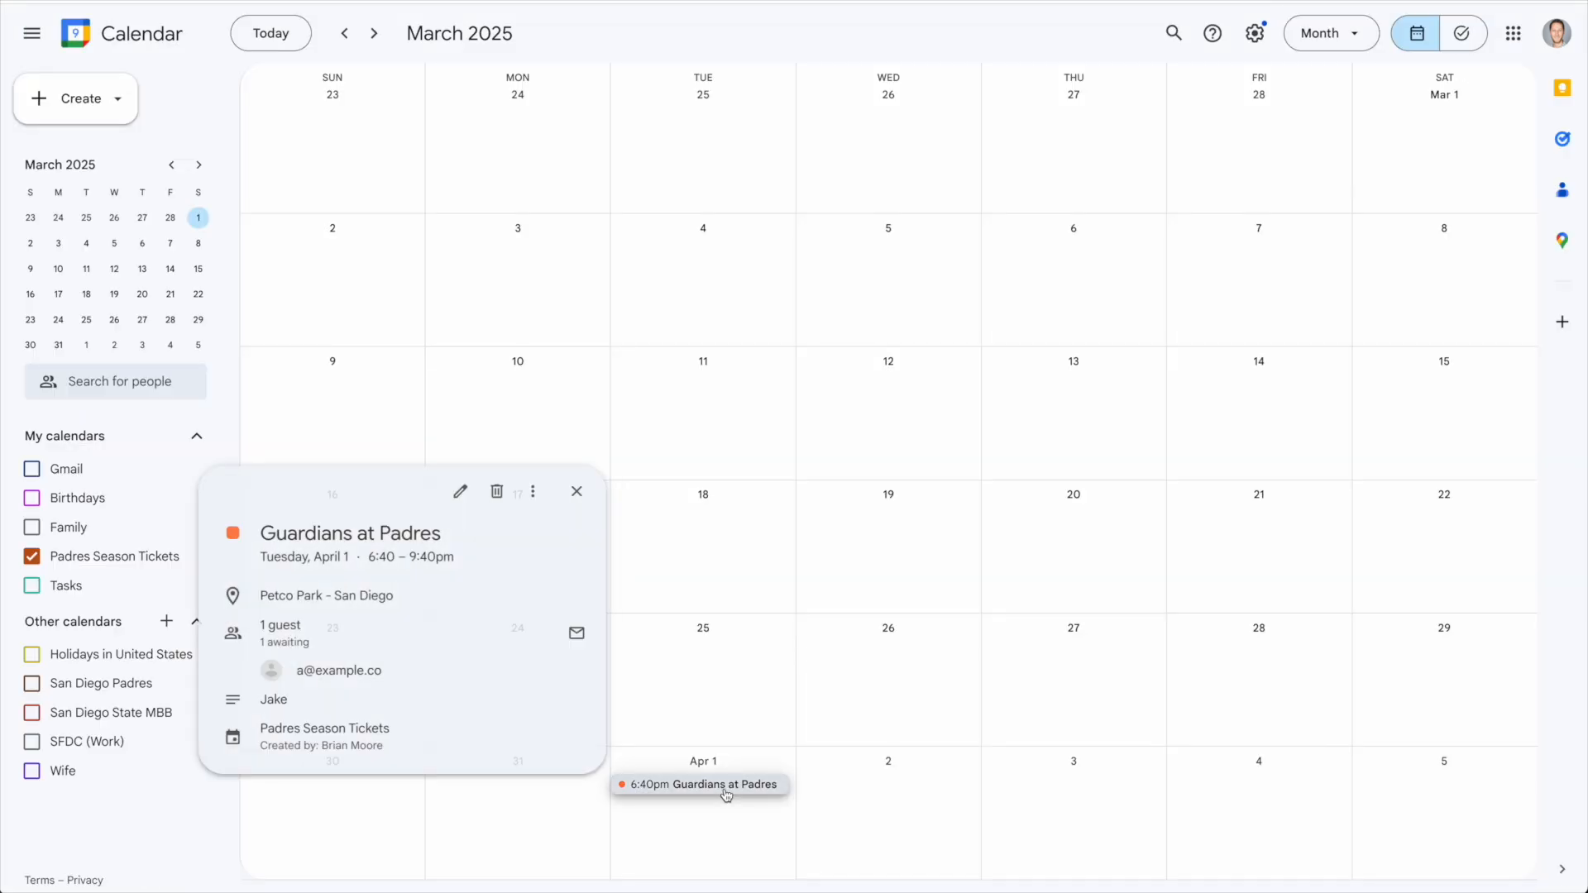
pyautogui.doubleClick(280, 704)
pyautogui.moveTo(301, 671); pyautogui.dragTo(264, 630)
pyautogui.moveTo(383, 677)
pyautogui.click(320, 590)
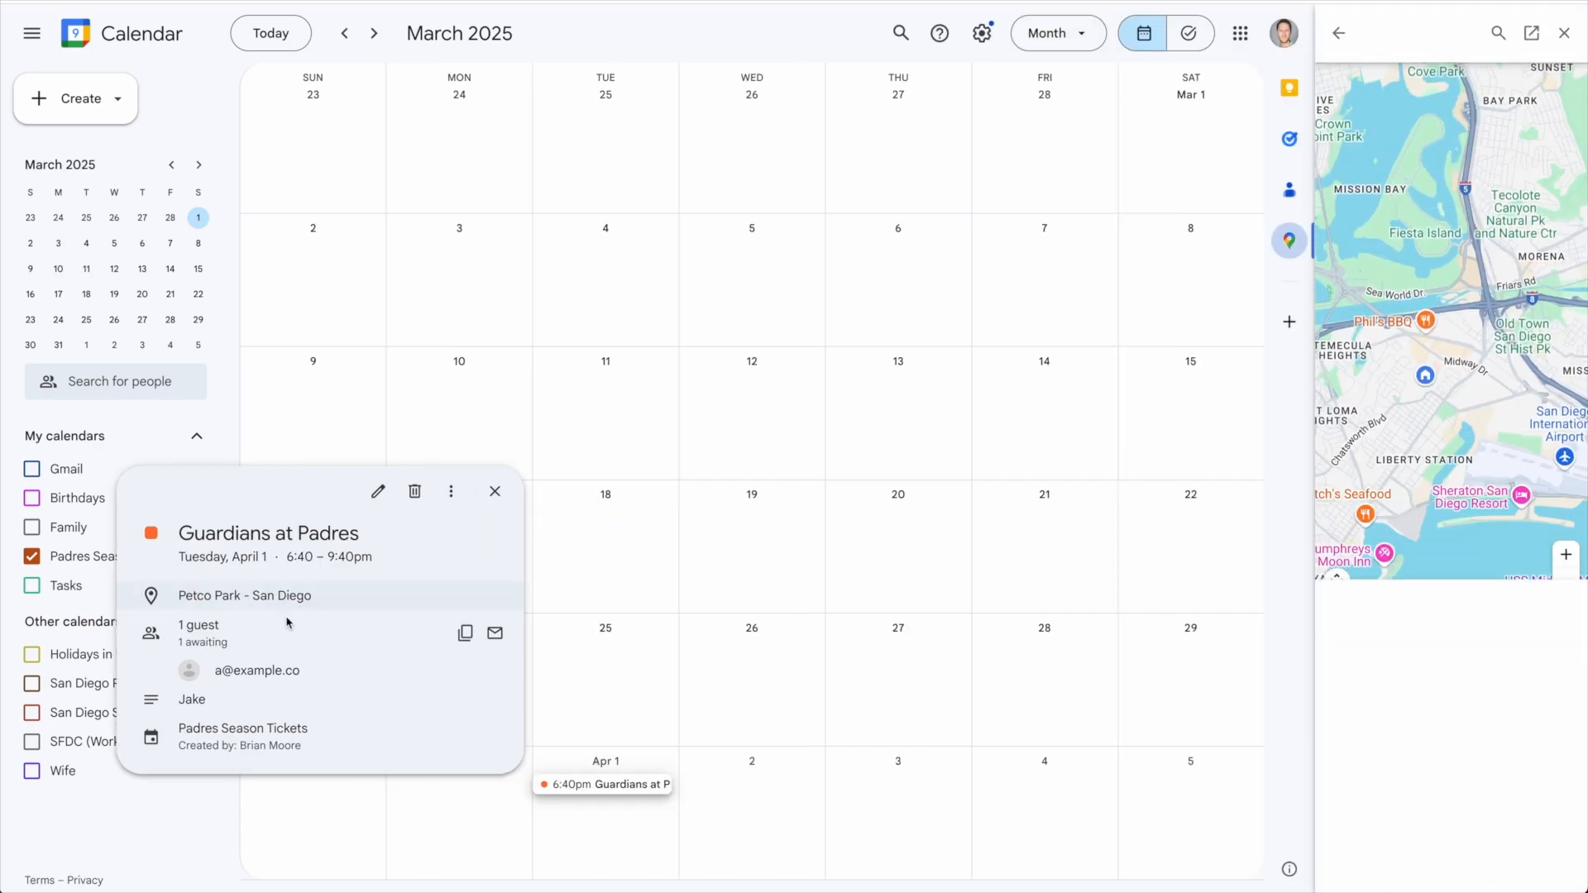
pyautogui.tripleClick(215, 631)
pyautogui.click(240, 654)
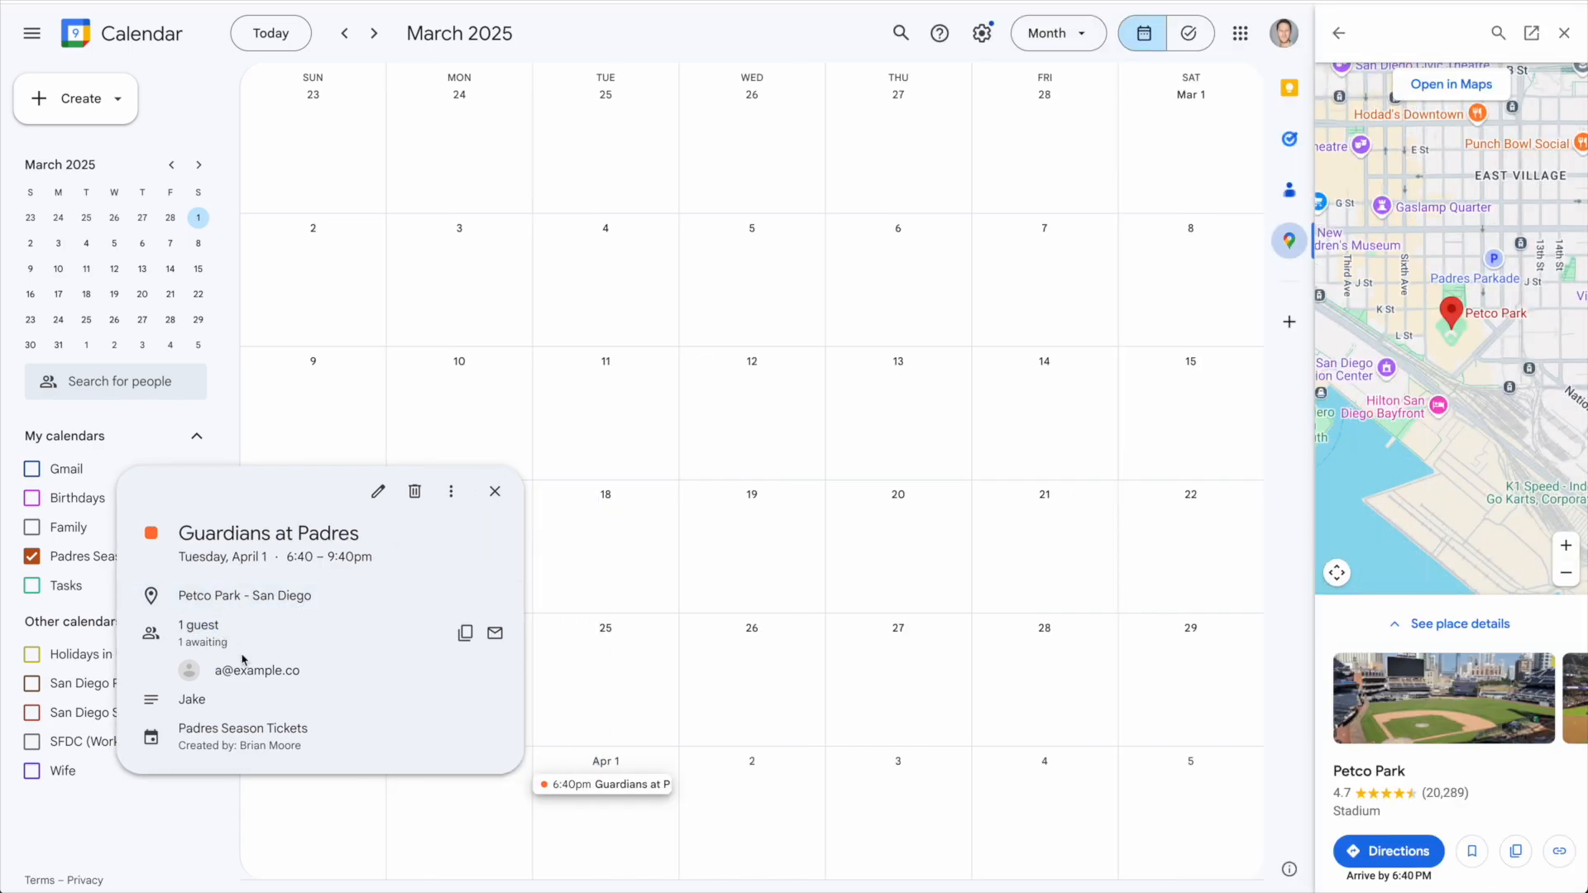
pyautogui.tripleClick(231, 643)
pyautogui.click(233, 645)
pyautogui.tripleClick(273, 727)
pyautogui.click(356, 743)
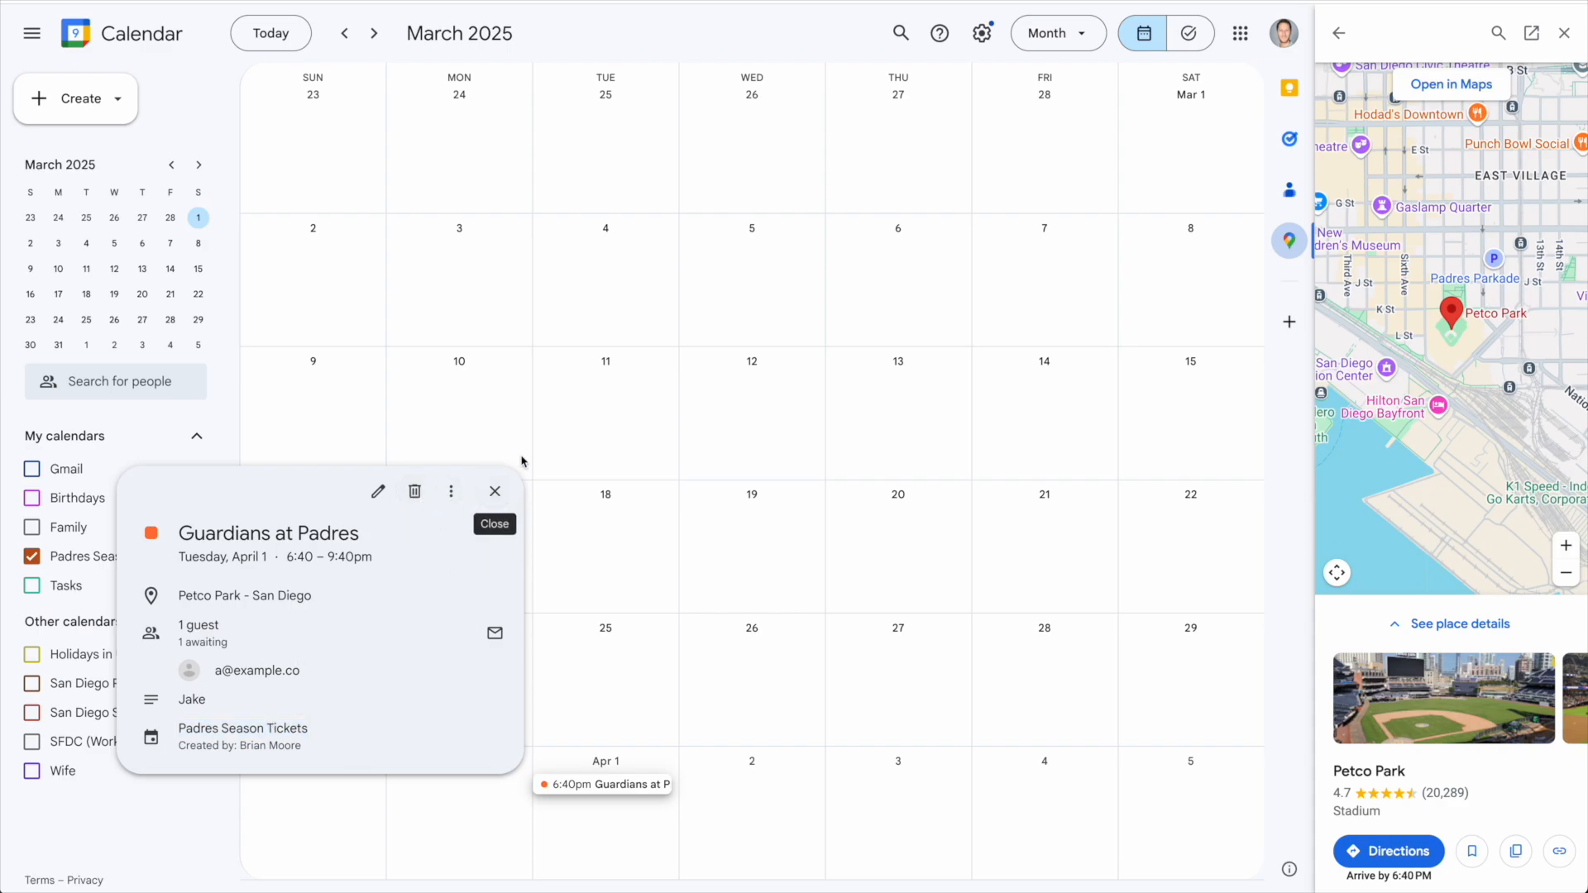
pyautogui.click(495, 493)
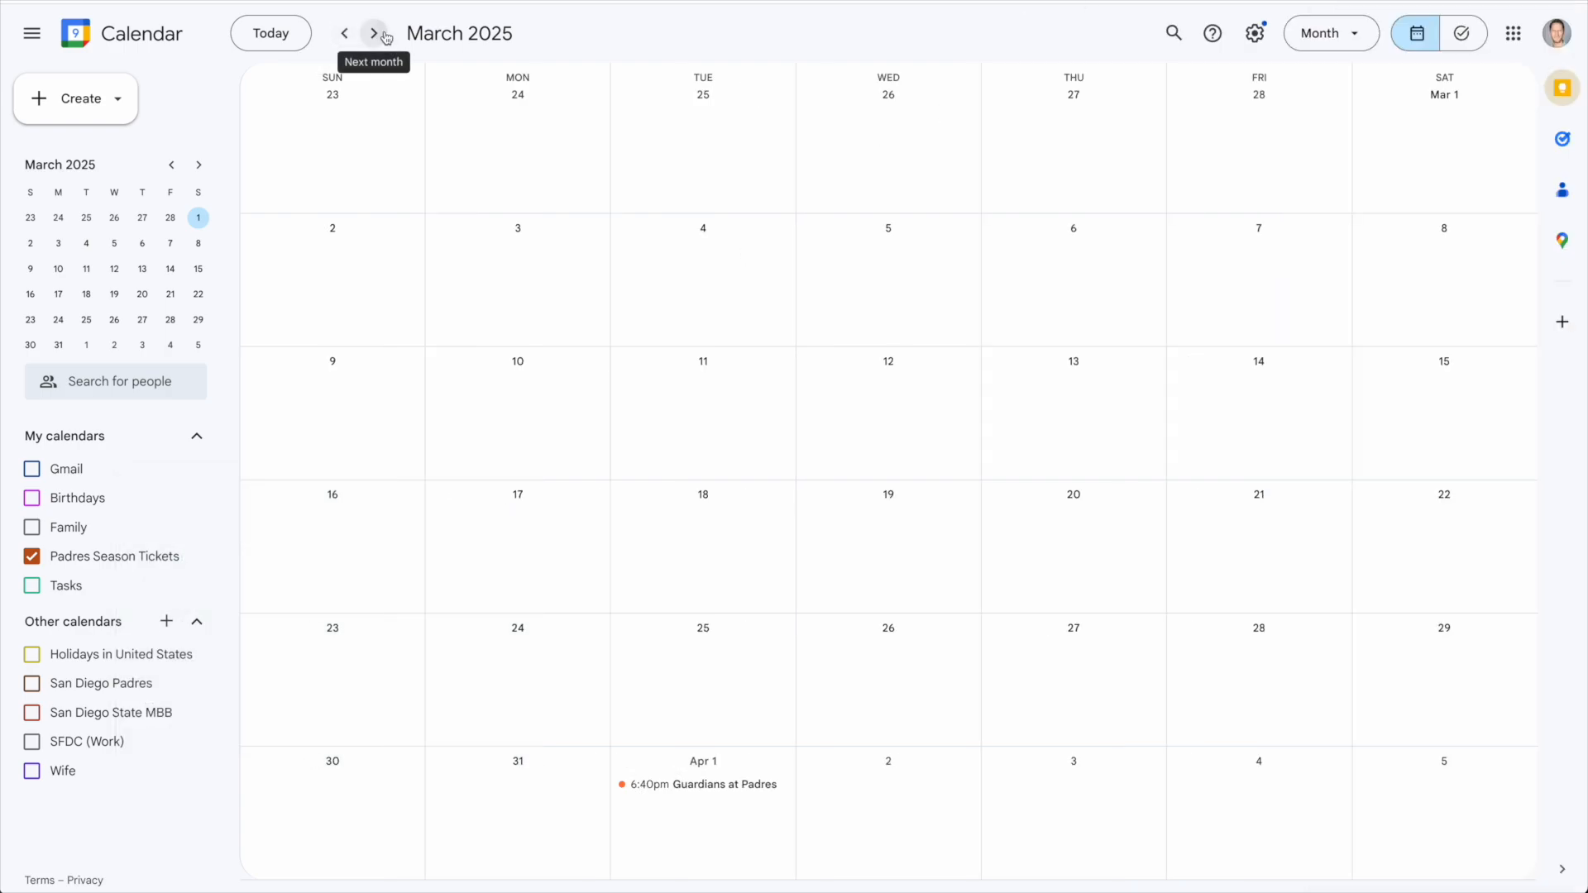
# Move to April and inspect the Rockies at Padres and Cubs at Padres events, then close the map panel
pyautogui.click(374, 33)
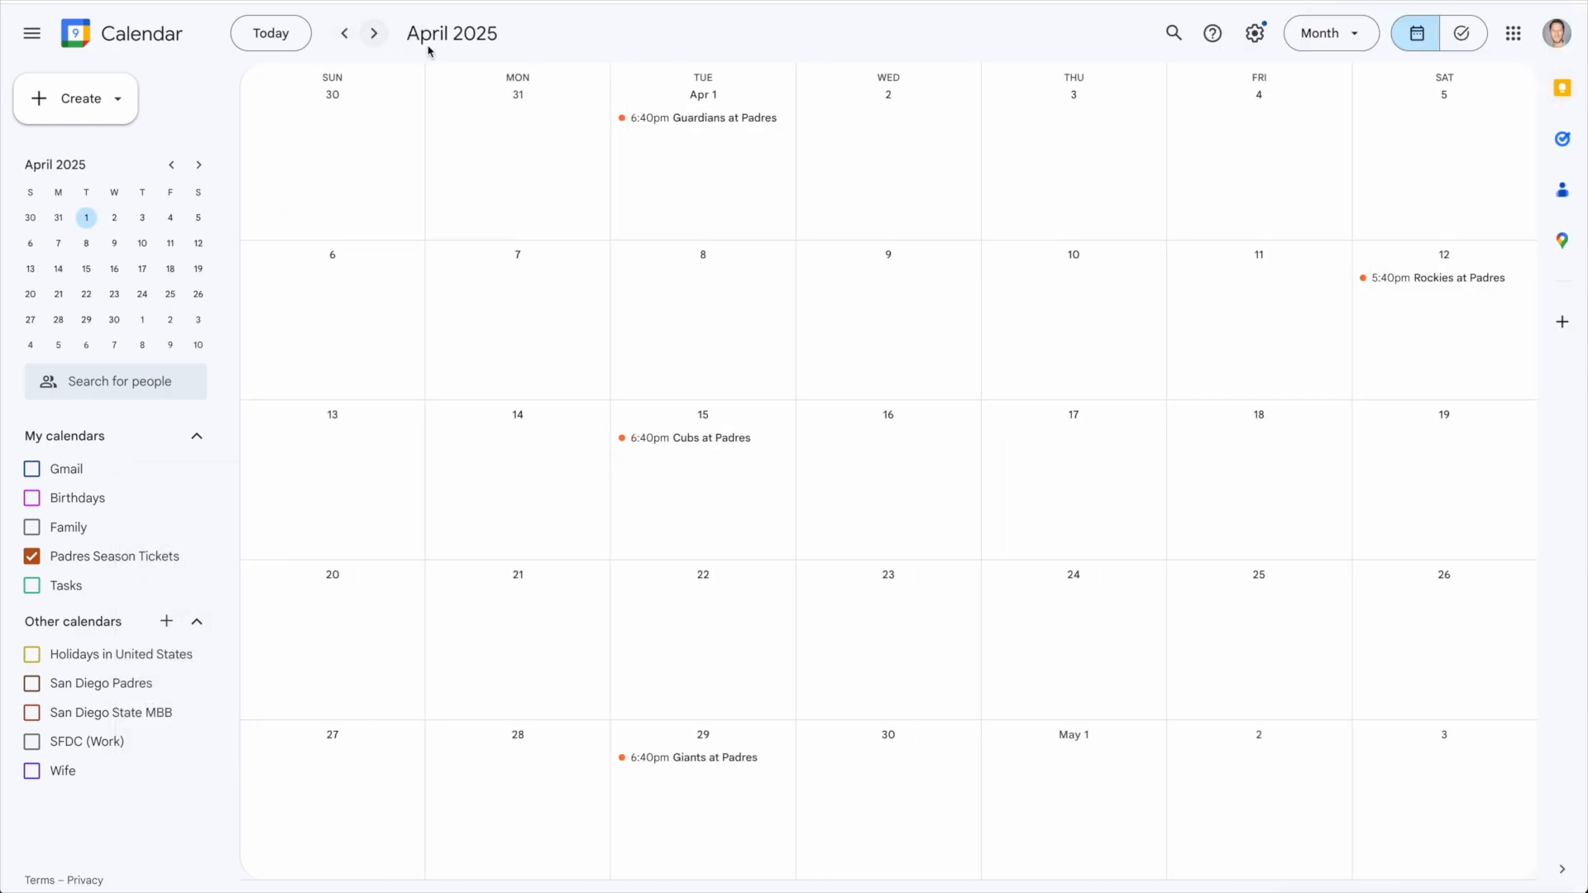
pyautogui.click(1418, 281)
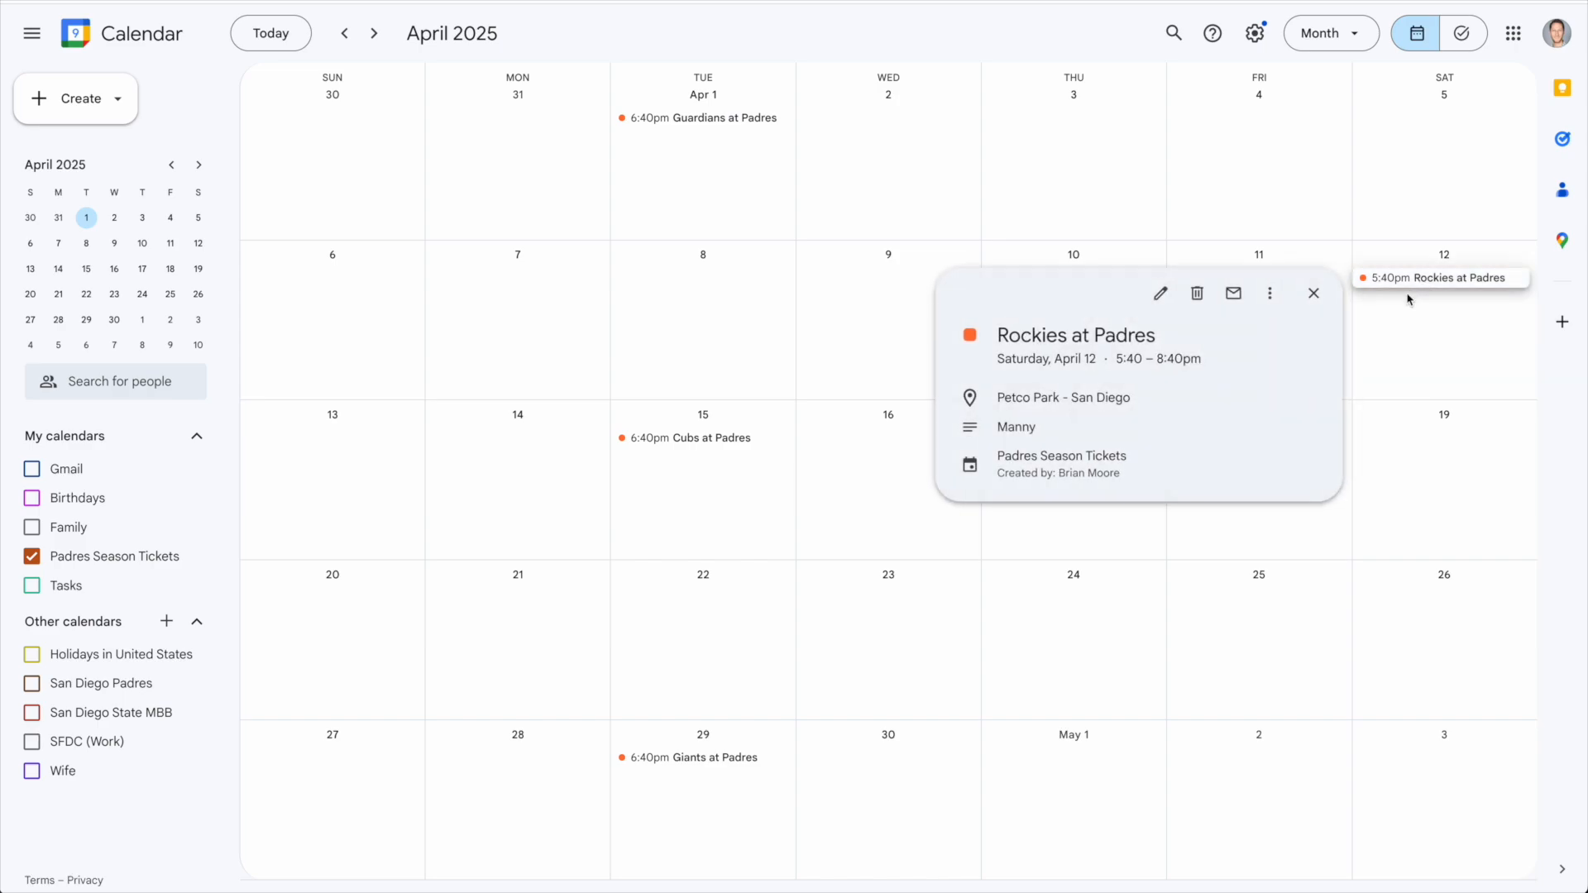
pyautogui.doubleClick(1005, 428)
pyautogui.click(674, 439)
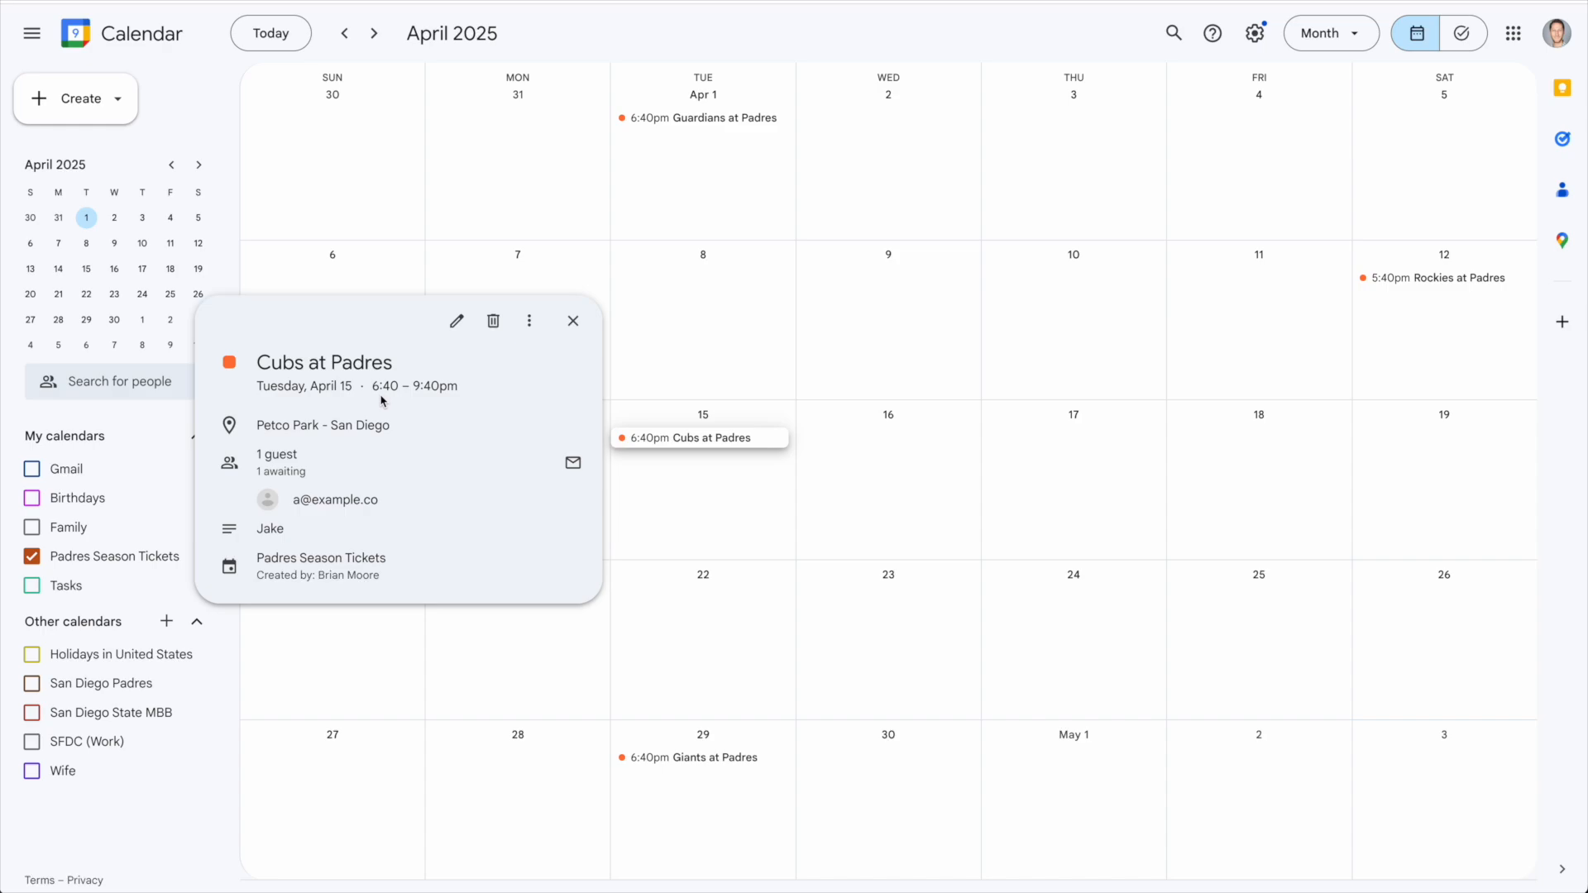
pyautogui.moveTo(377, 390); pyautogui.dragTo(468, 407)
pyautogui.click(355, 429)
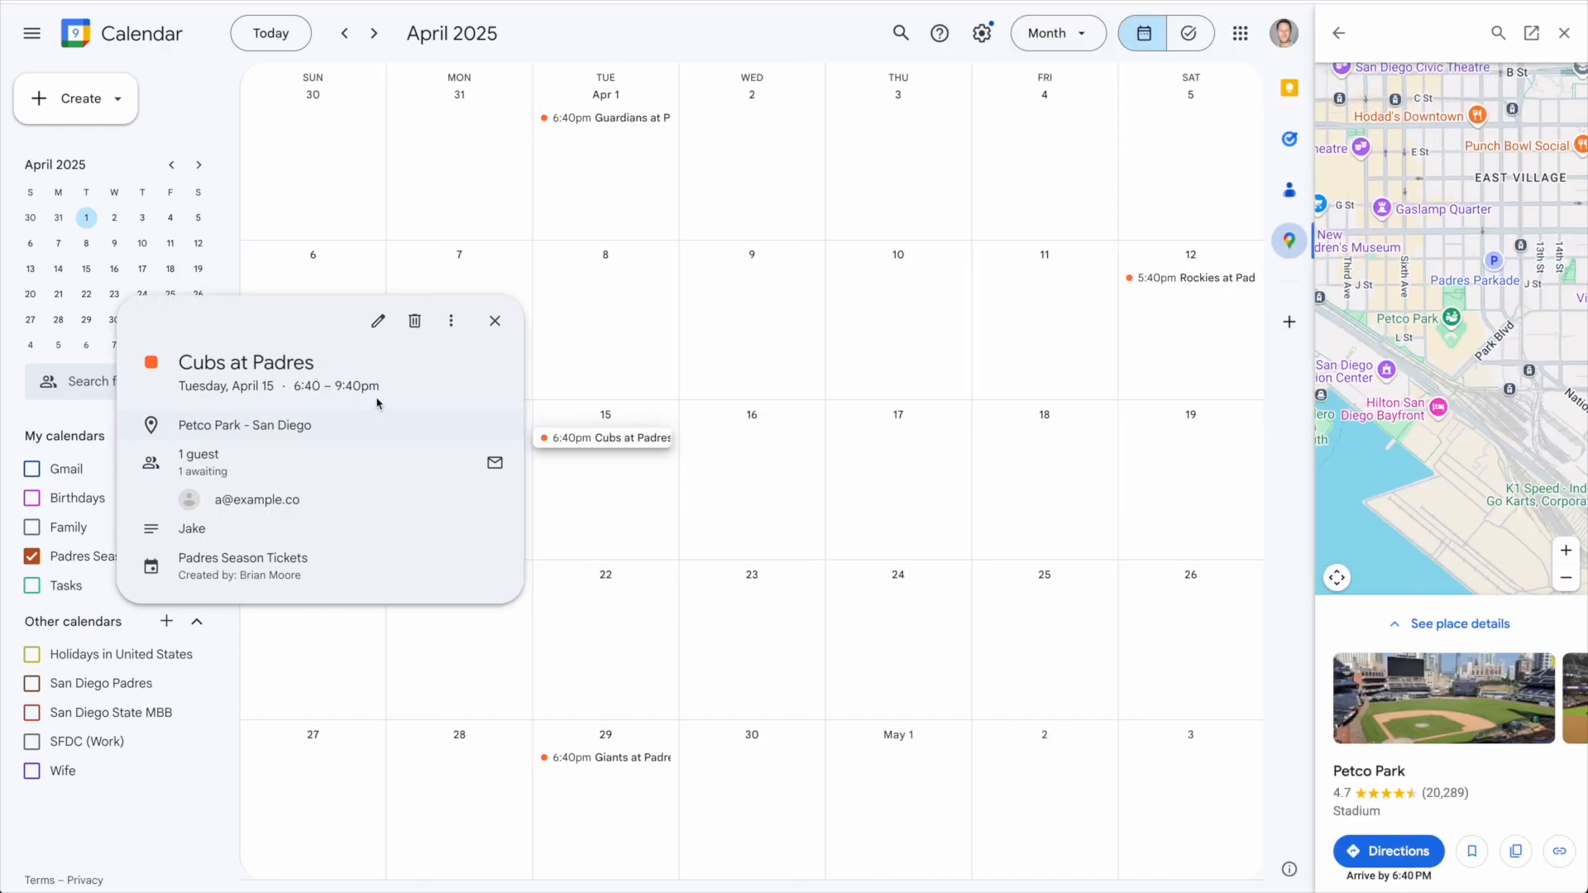
pyautogui.click(495, 321)
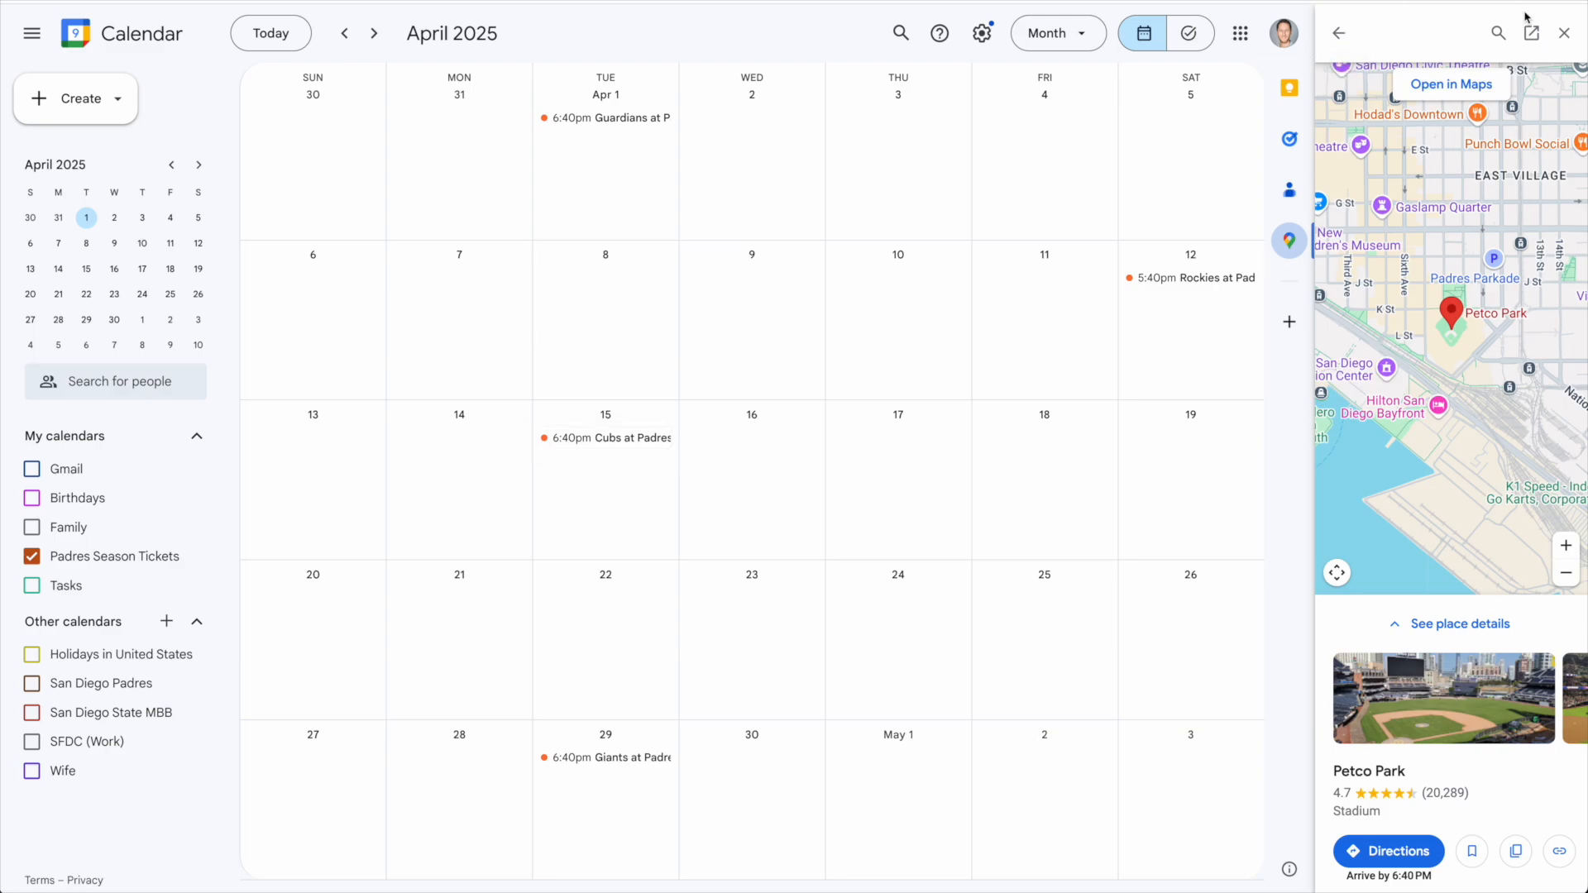
pyautogui.click(1563, 34)
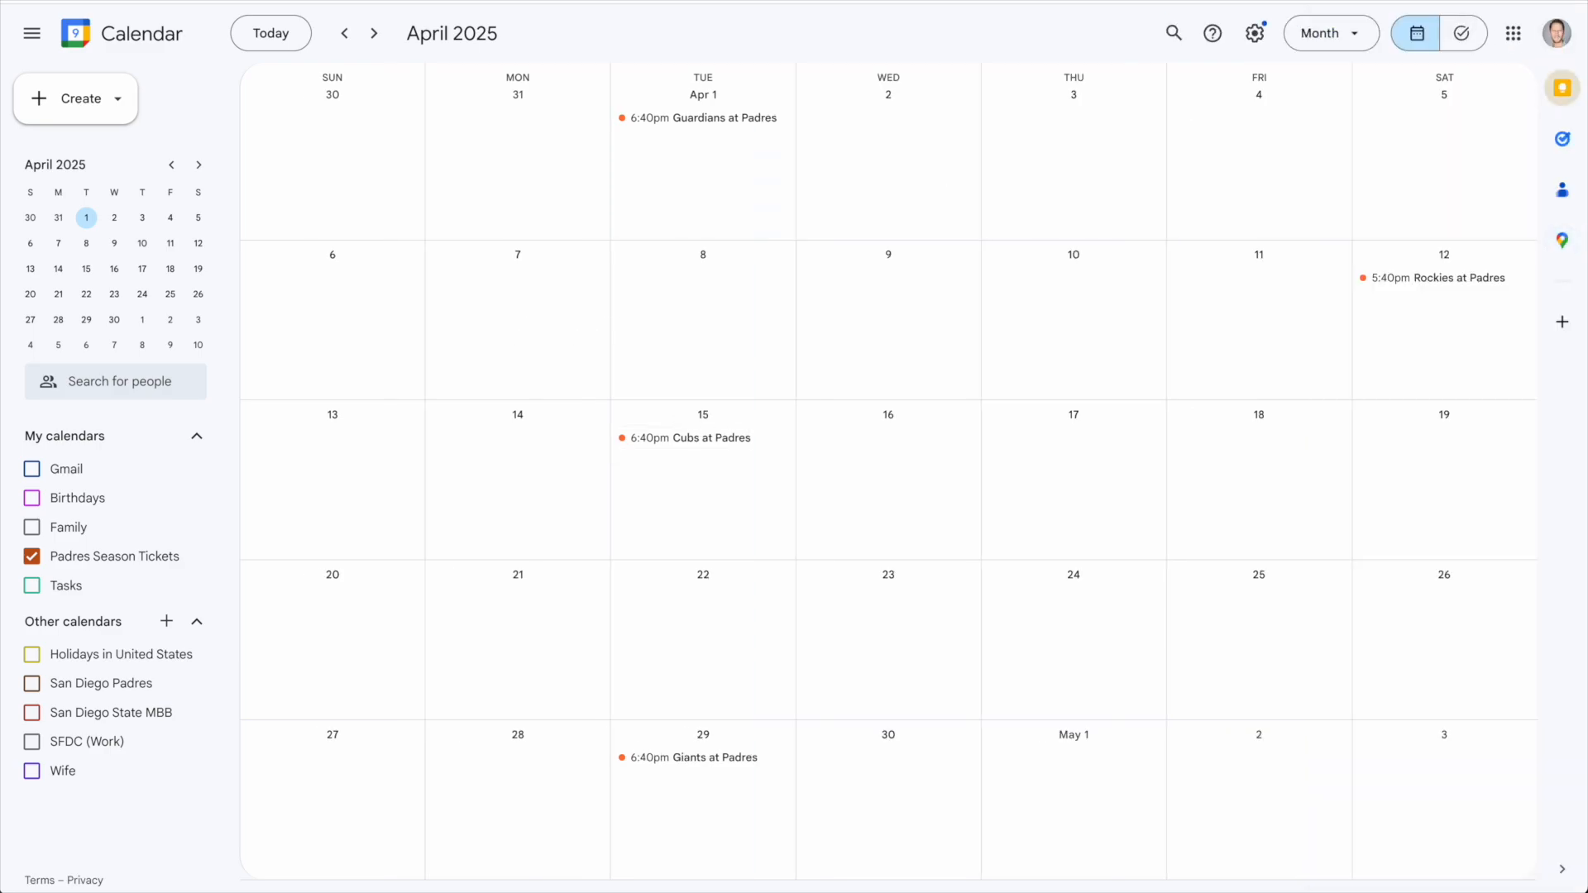